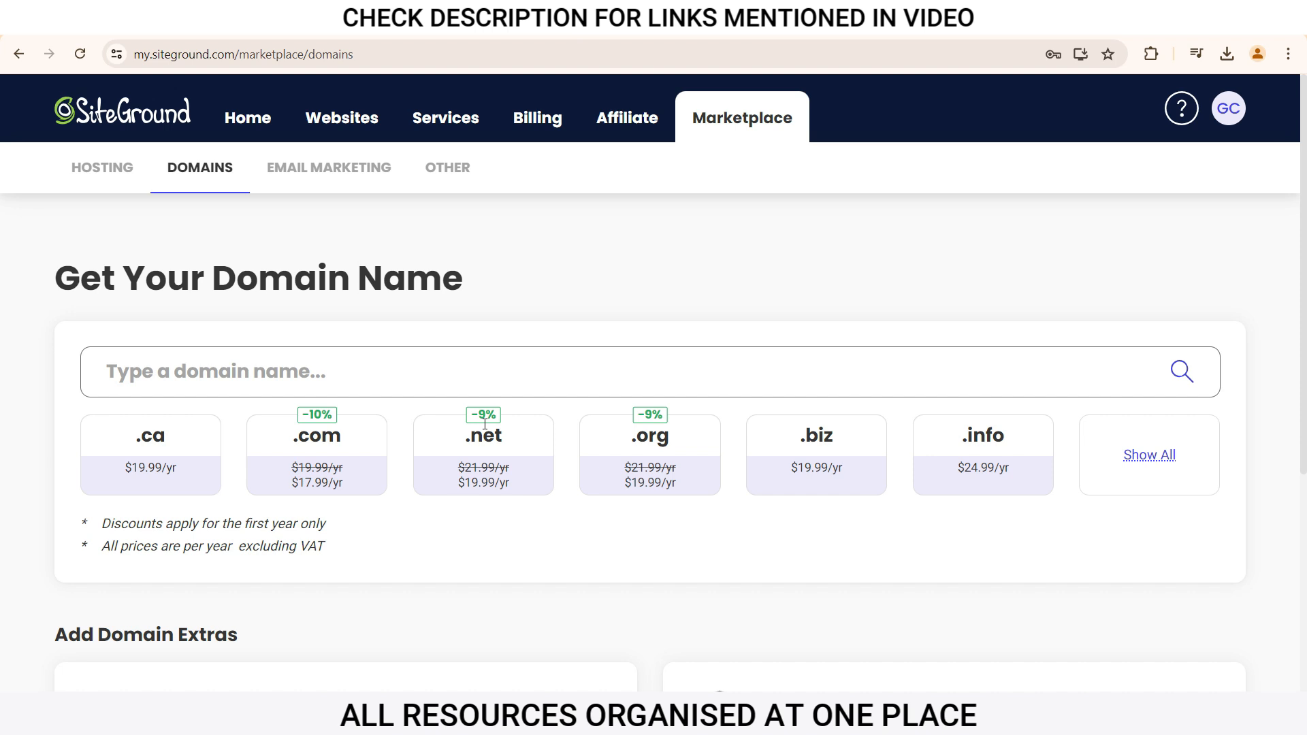
Step: Search the domain marketplace for the name "cipherforti"
left_click(205, 372)
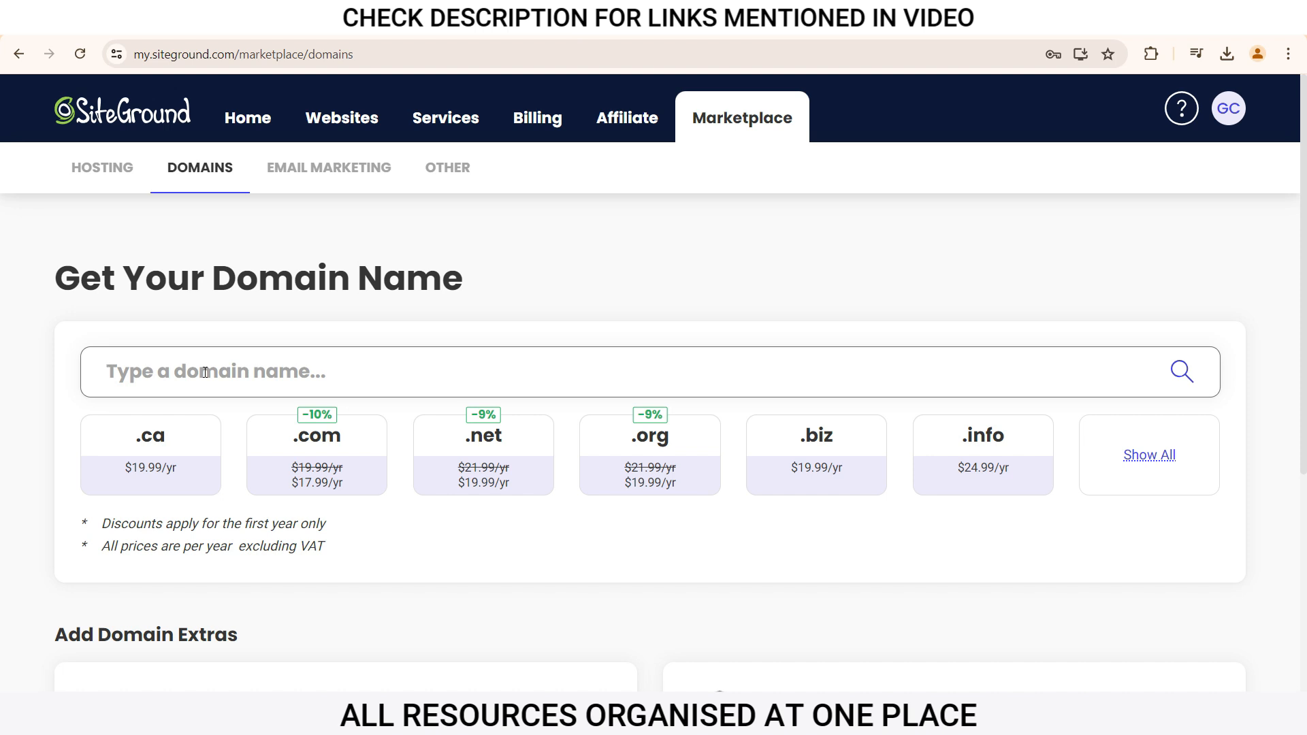
type("cipho")
type("rforti")
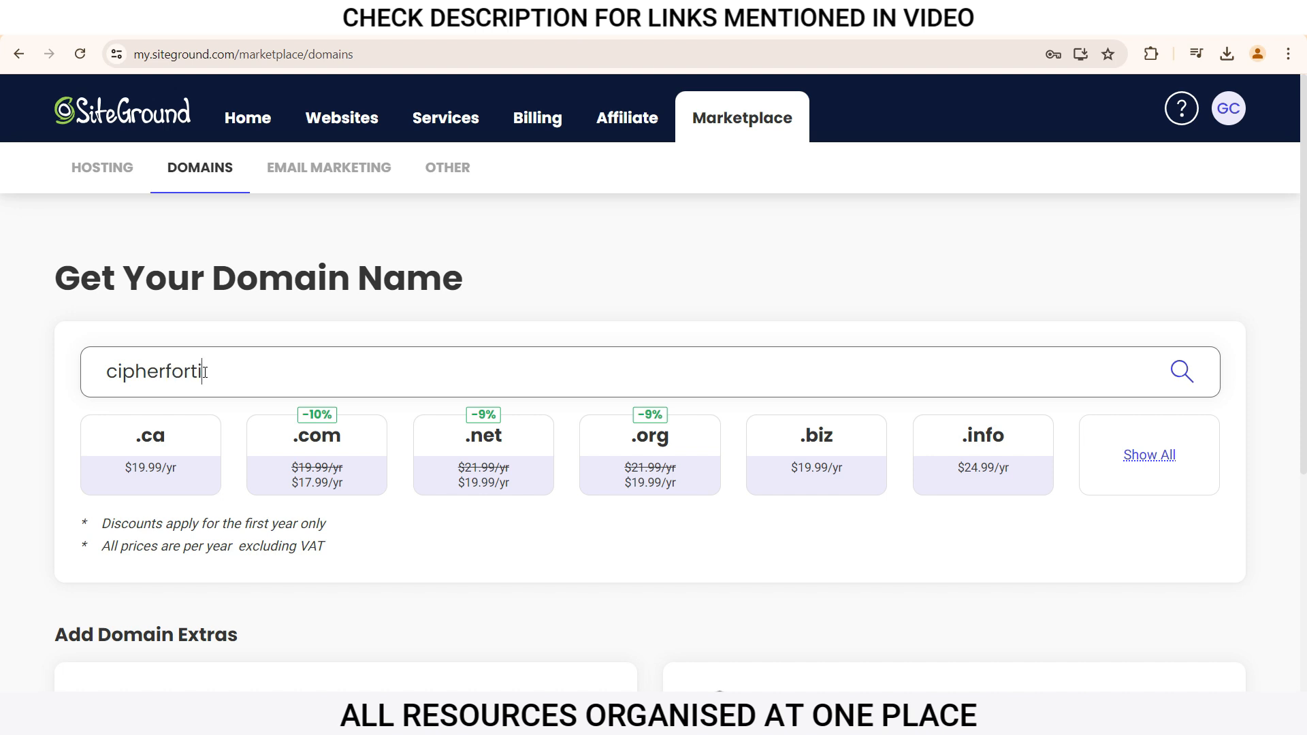
key("Return")
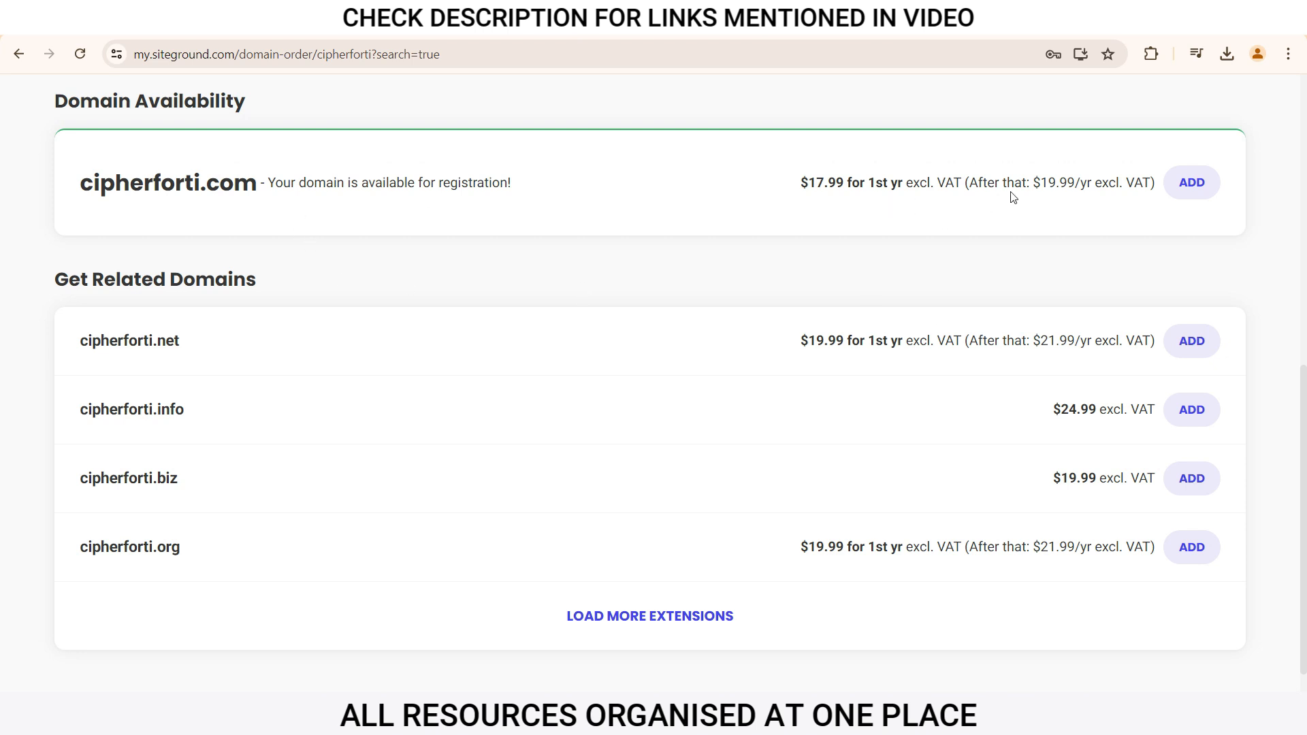
Step: Load more extensions in the related domains list and review the offered domains and their yearly prices
left_click(650, 627)
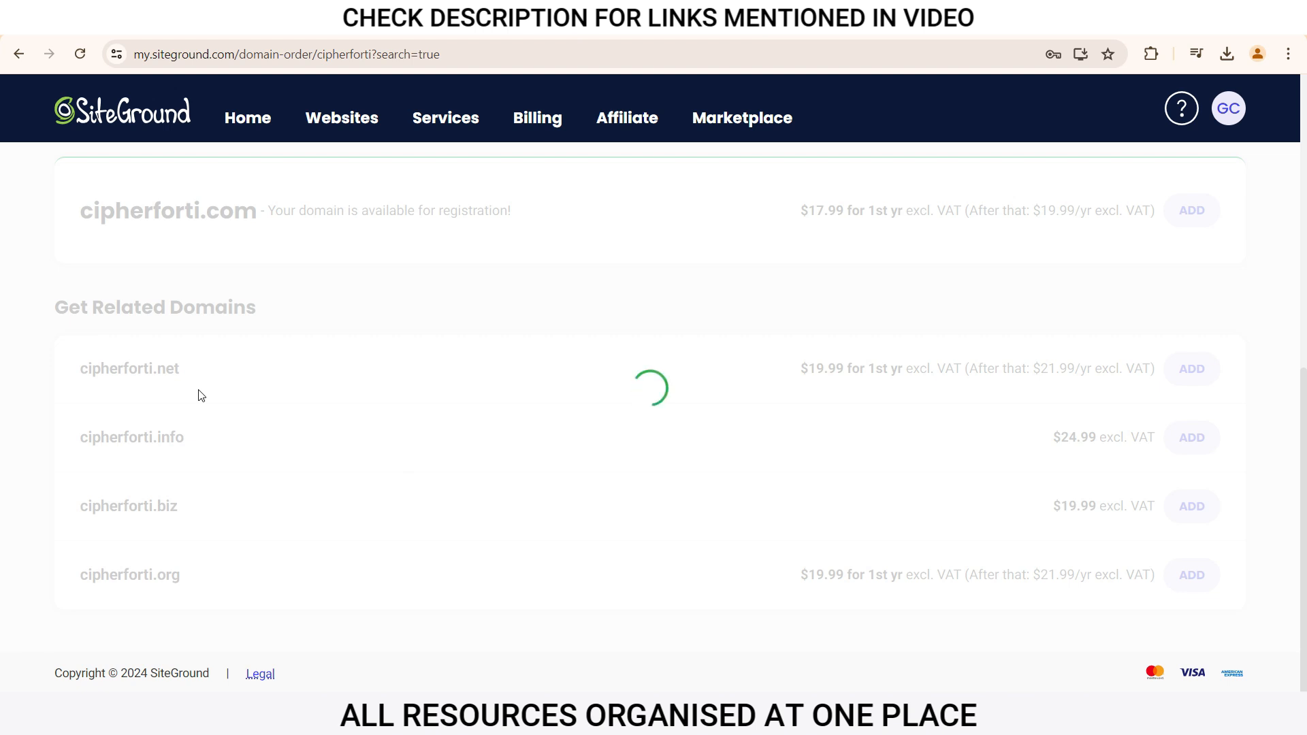
scroll(1018, 554, "down", 4)
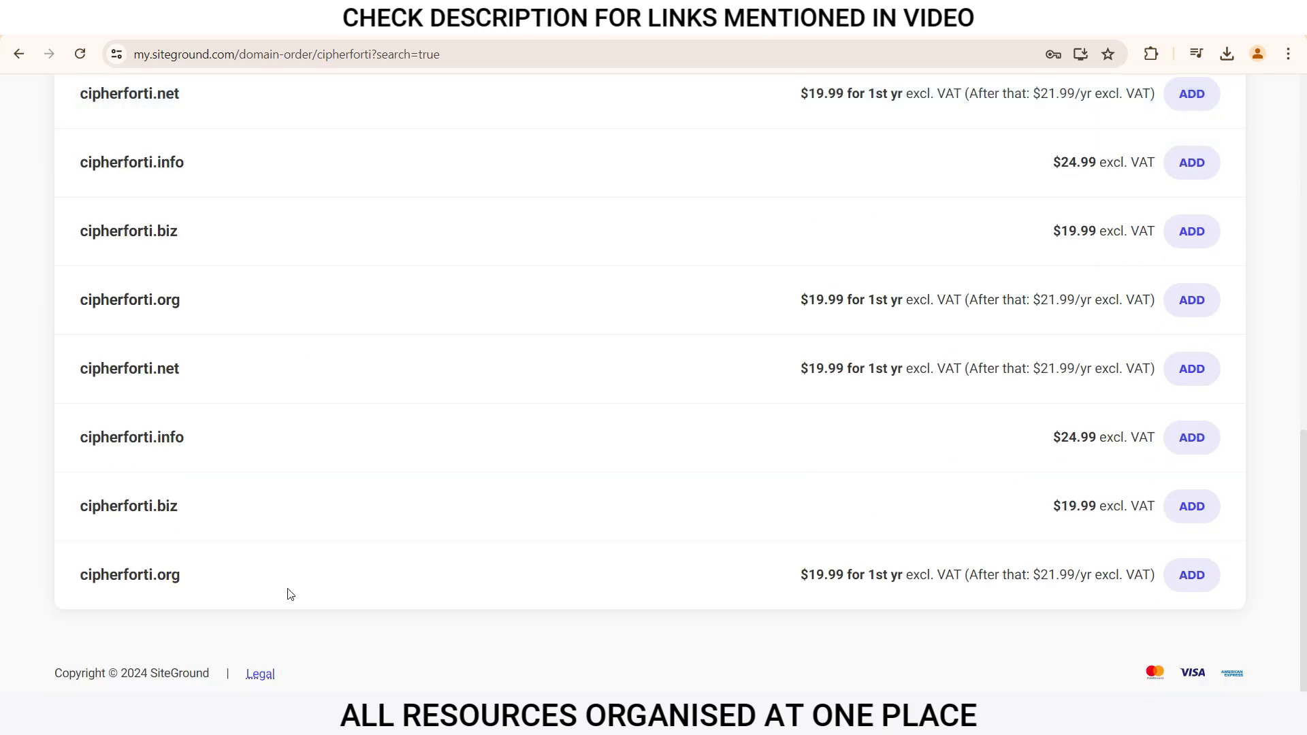
scroll(1032, 532, "up", 8)
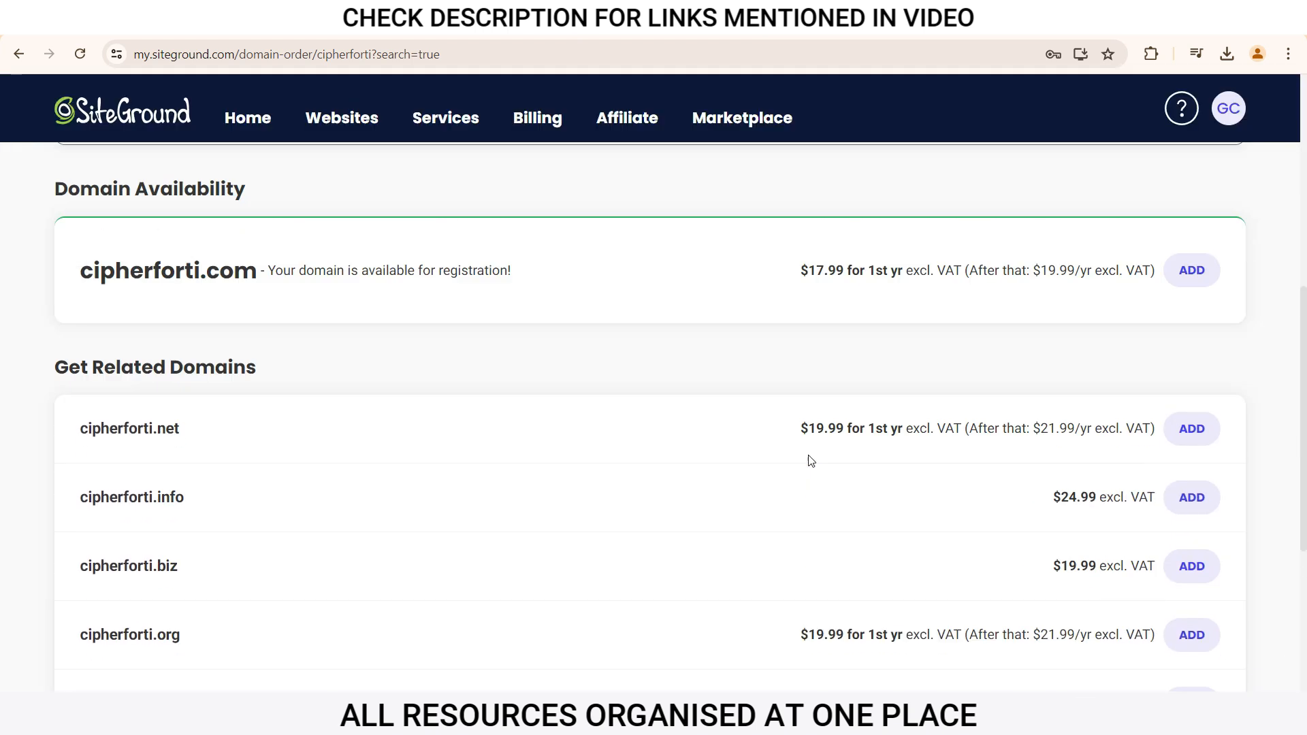
scroll(79, 416, "down", 1)
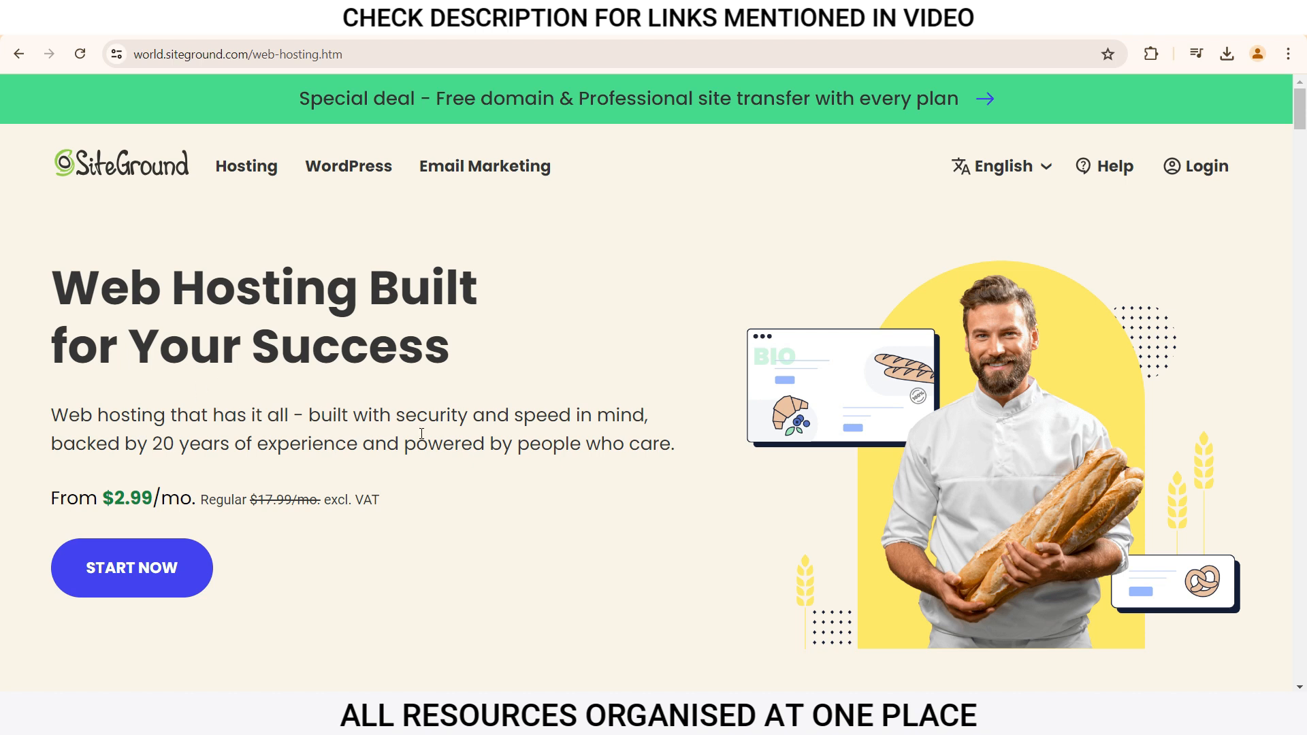
Step: Compare the StartUp, GrowBig and GoGeek plans on the web hosting page
mouse_move(1123, 196)
scroll(1, 167, "down", 10)
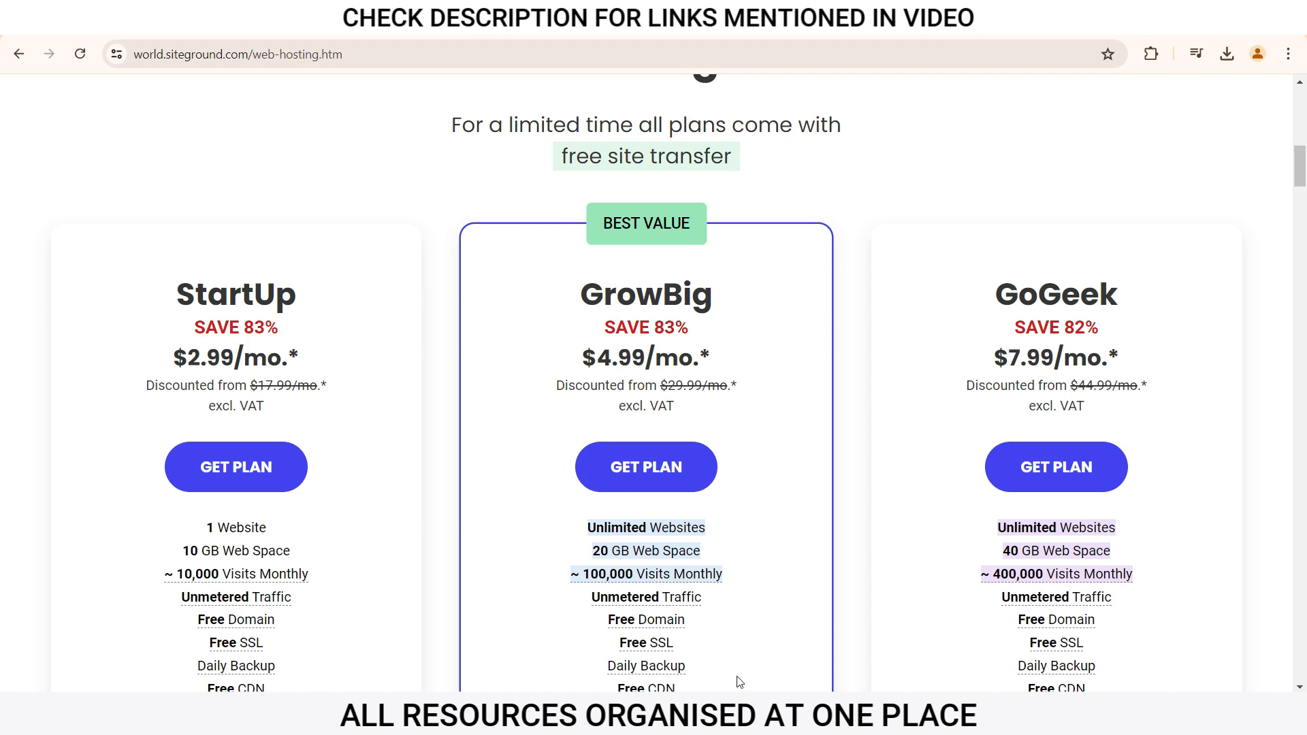
scroll(679, 496, "down", 1)
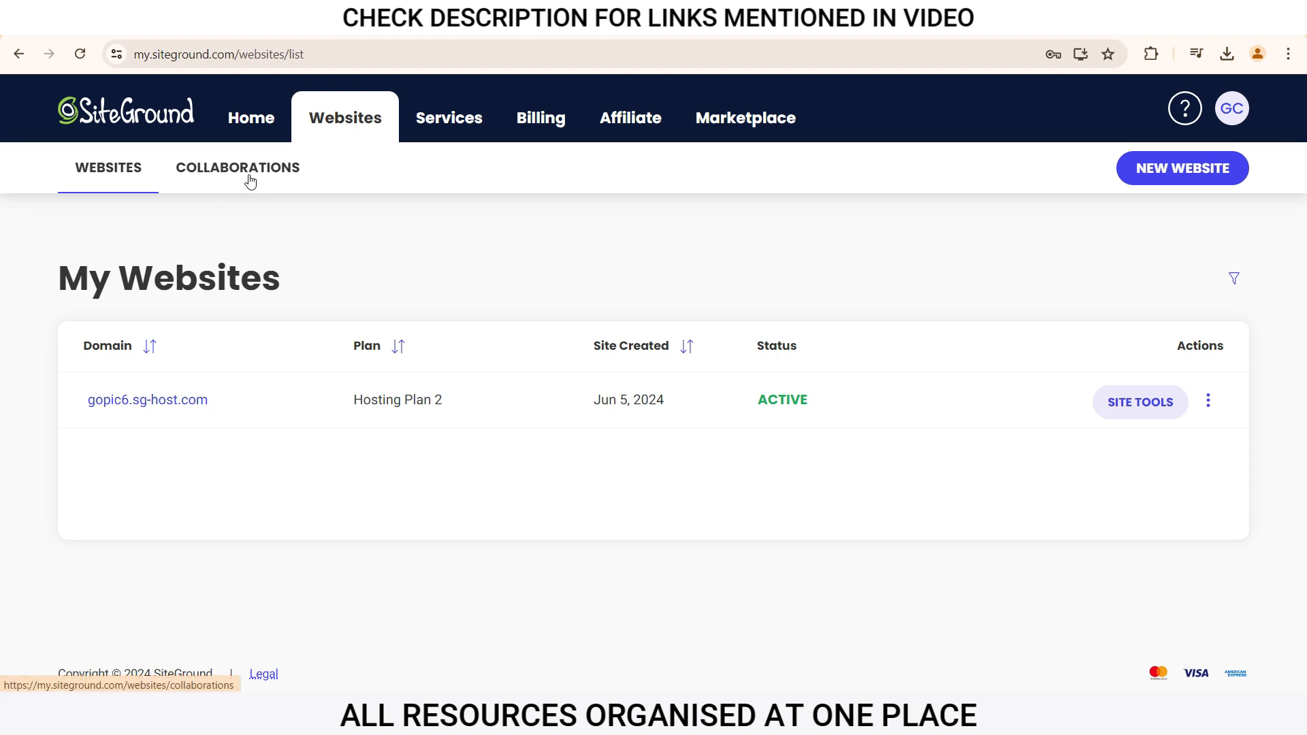
Step: Start adding a new website and compare the New Domain and Existing Domain options
left_click(281, 168)
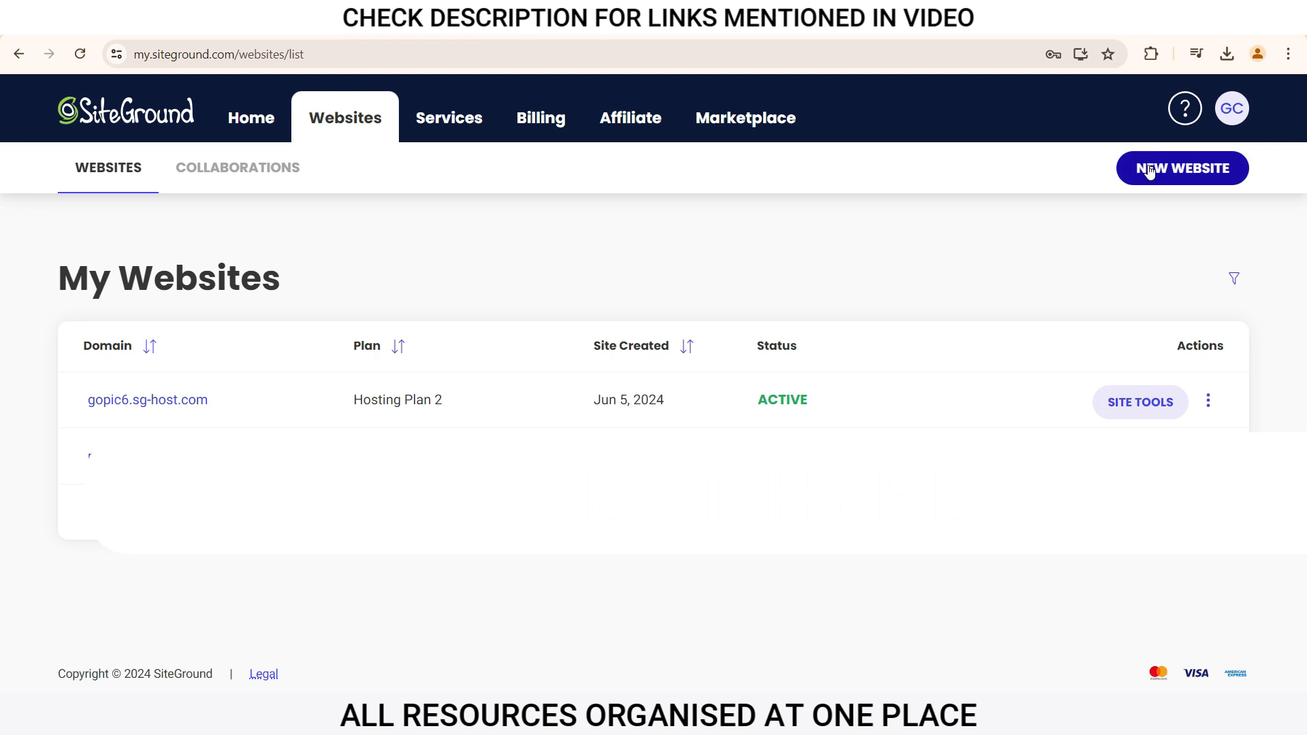
left_click(1148, 170)
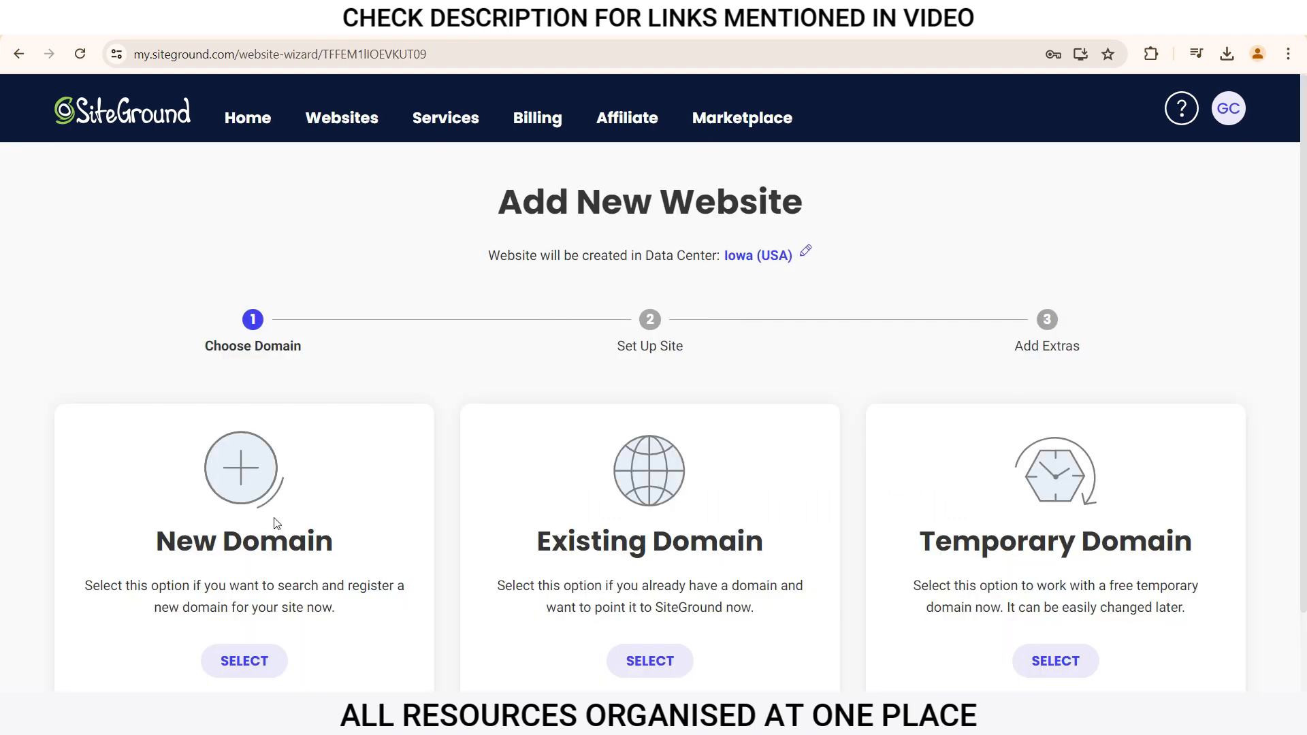
scroll(284, 516, "down", 1)
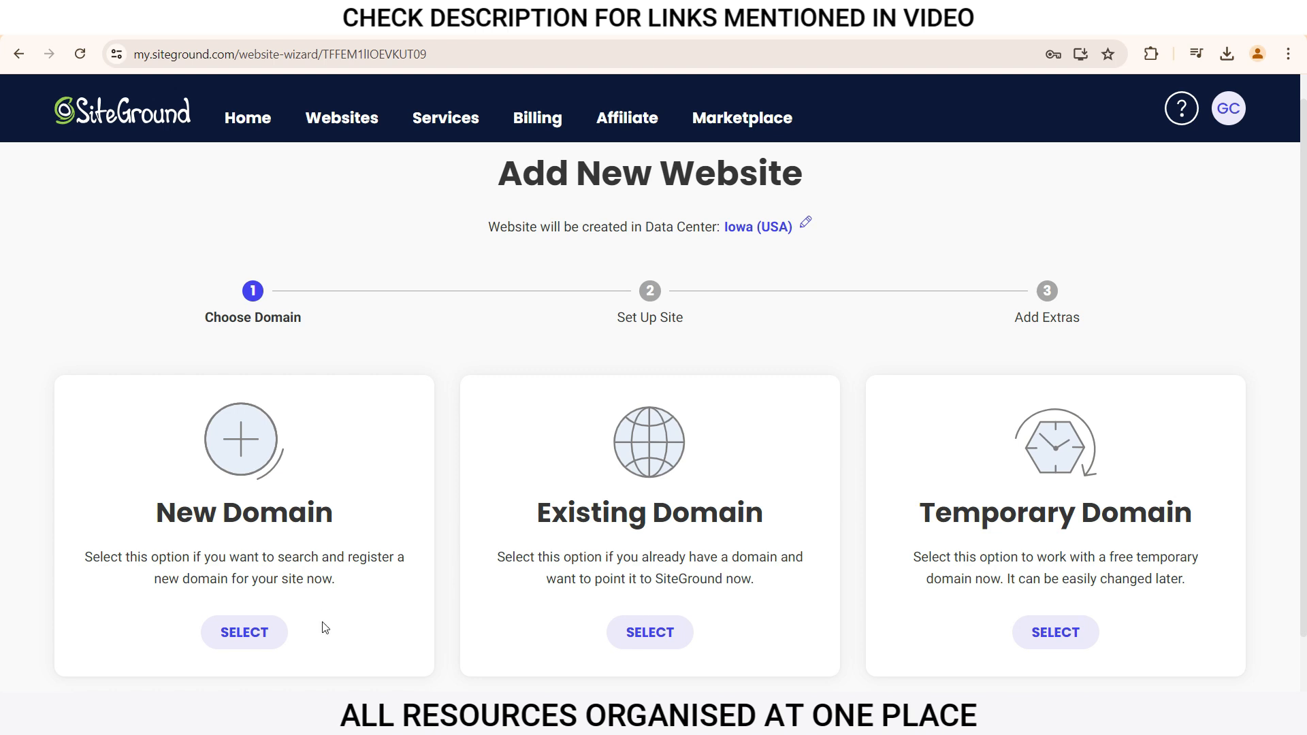
left_click(252, 628)
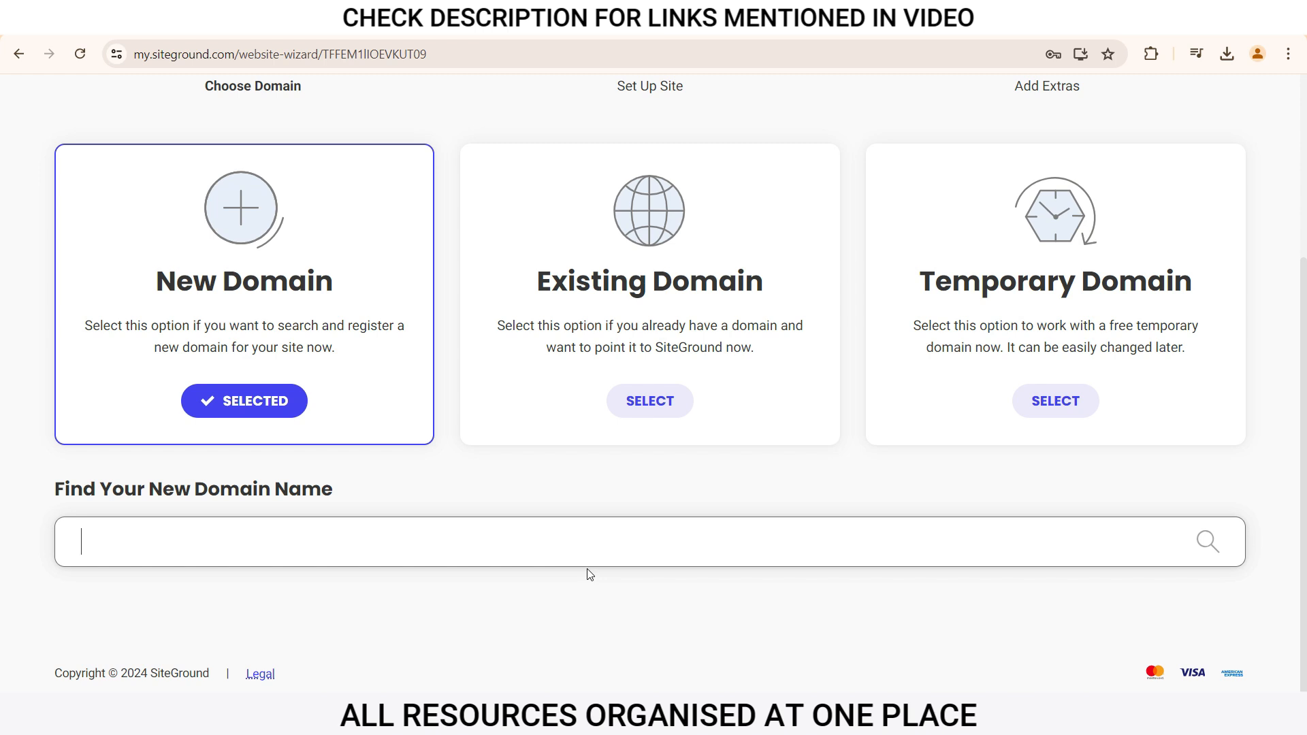
left_click(655, 404)
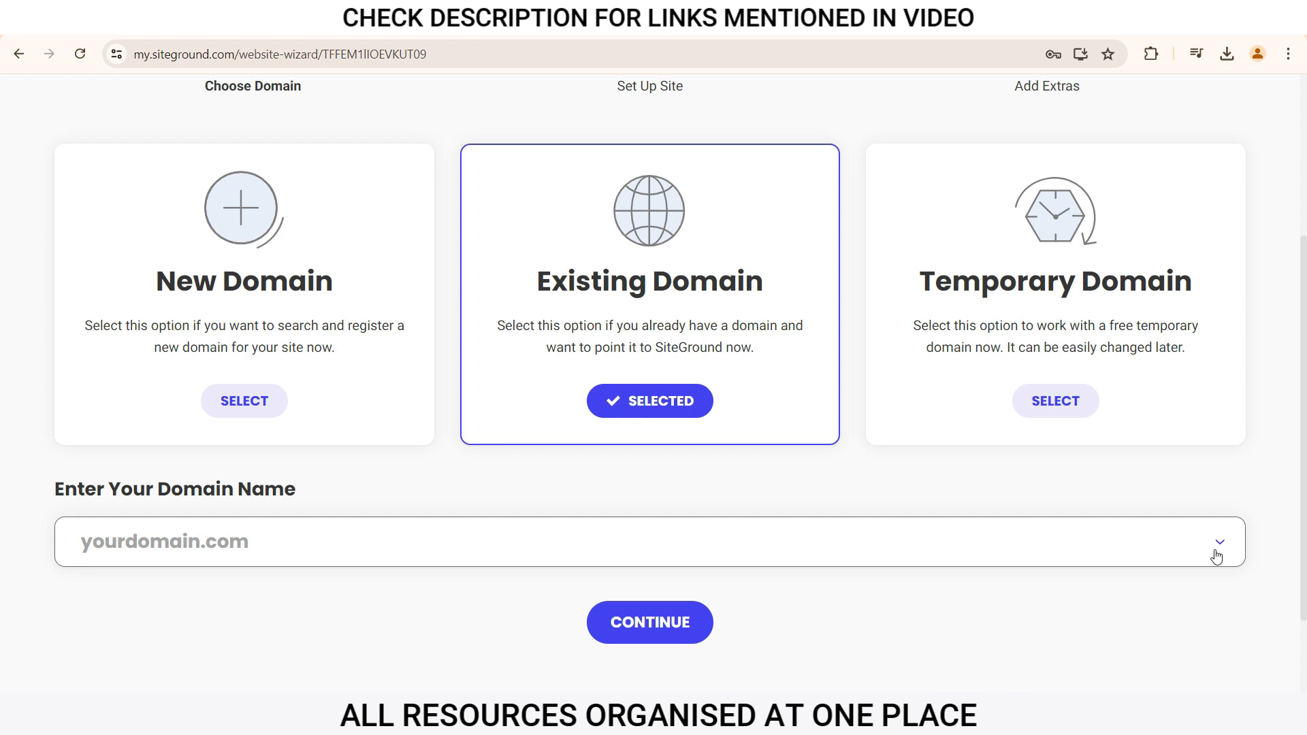
scroll(1216, 556, "down", 1)
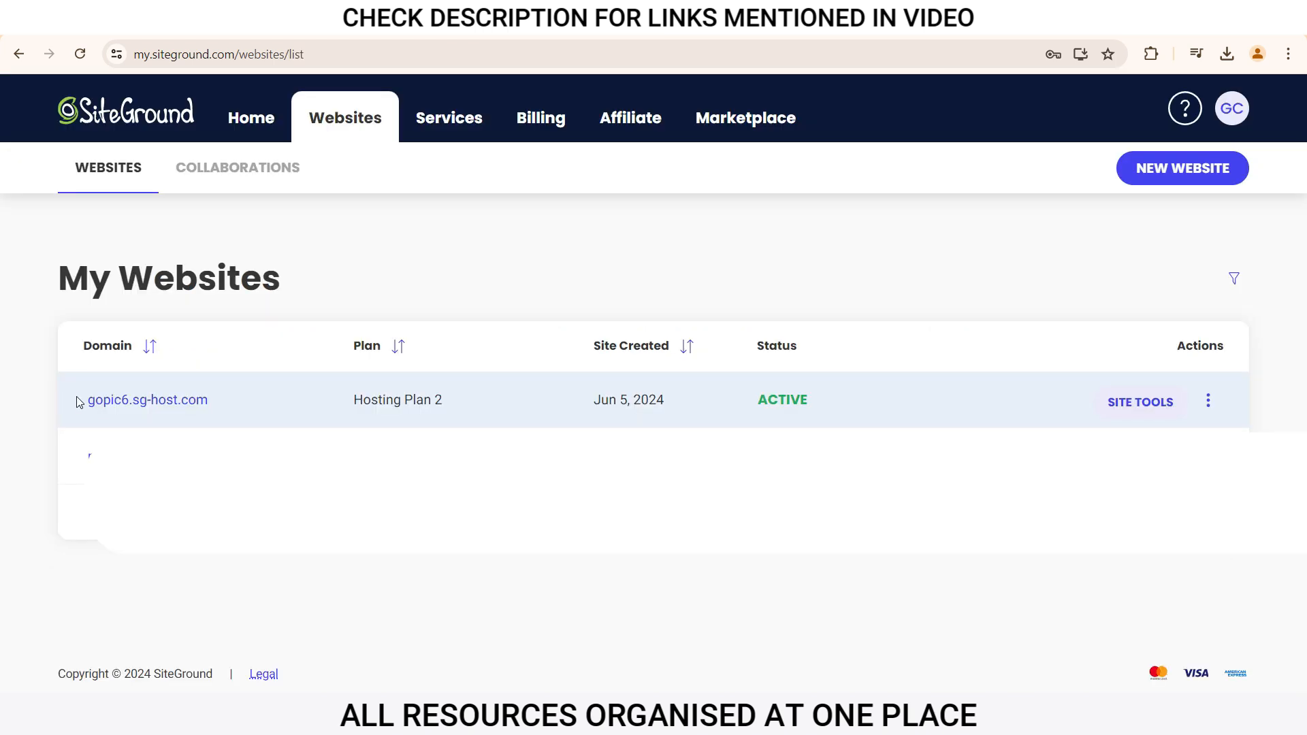
Step: Open the site tools of gopic6.sg-host.com and install plain WordPress without WooCommerce on it
left_click(1141, 403)
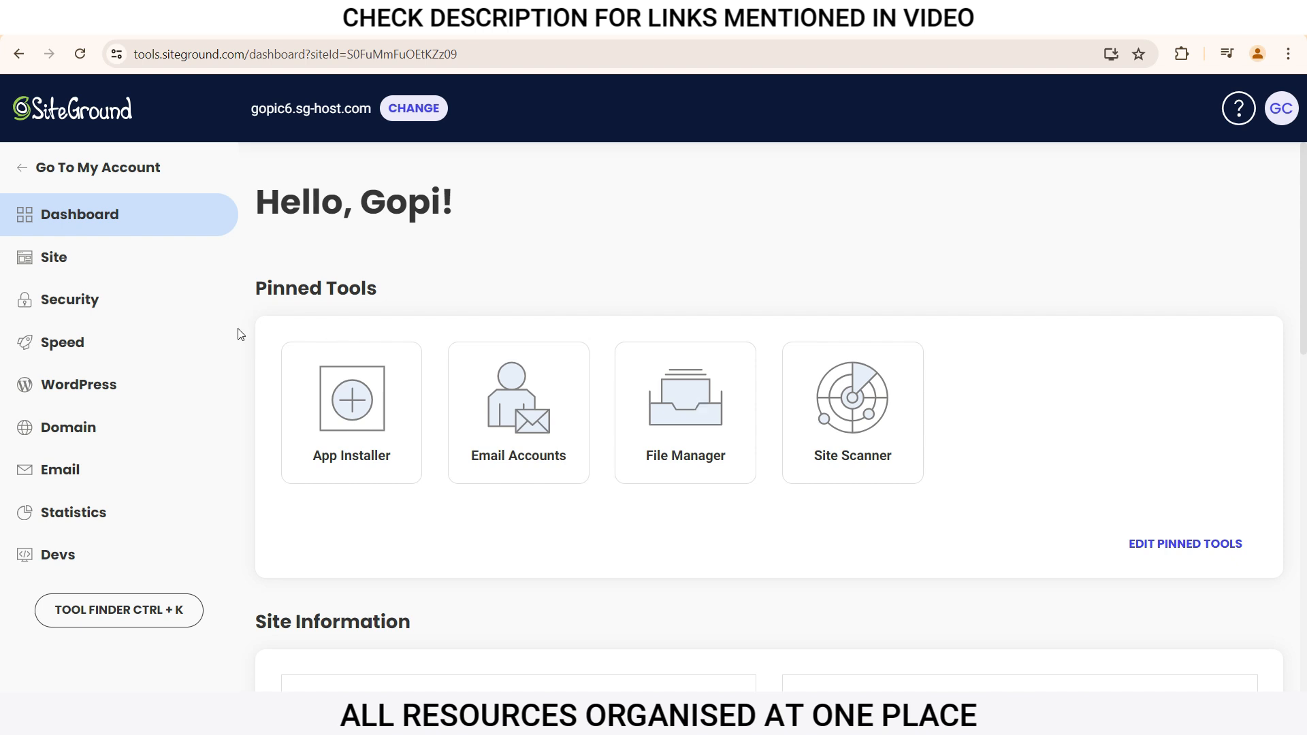
left_click(114, 393)
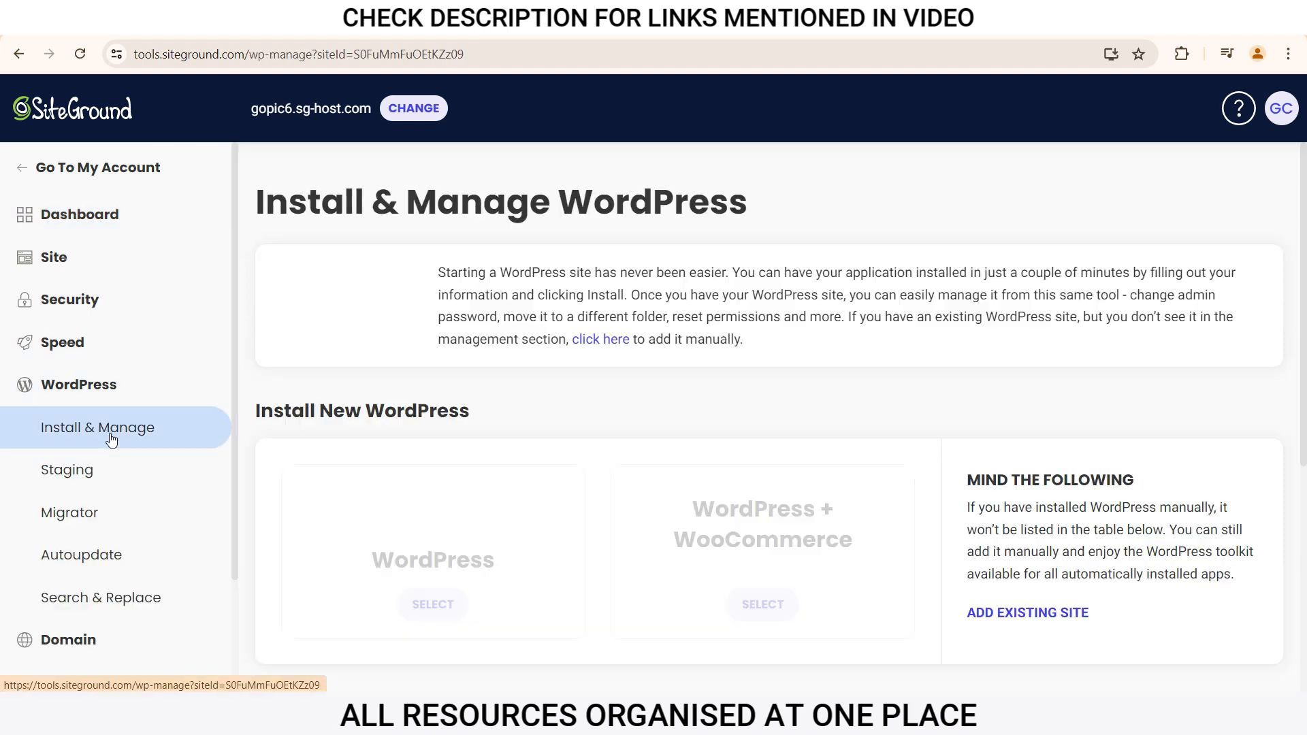
scroll(1301, 483, "down", 3)
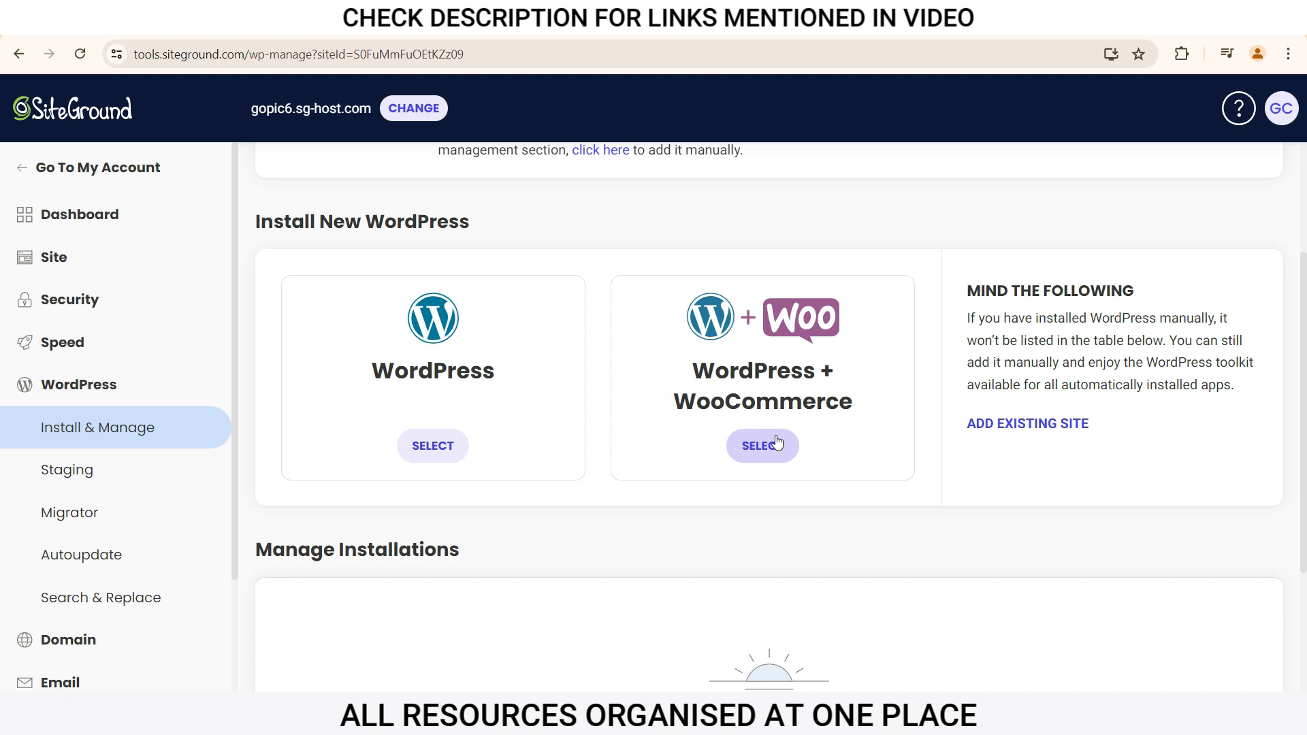
left_click(436, 451)
scroll(258, 290, "down", 5)
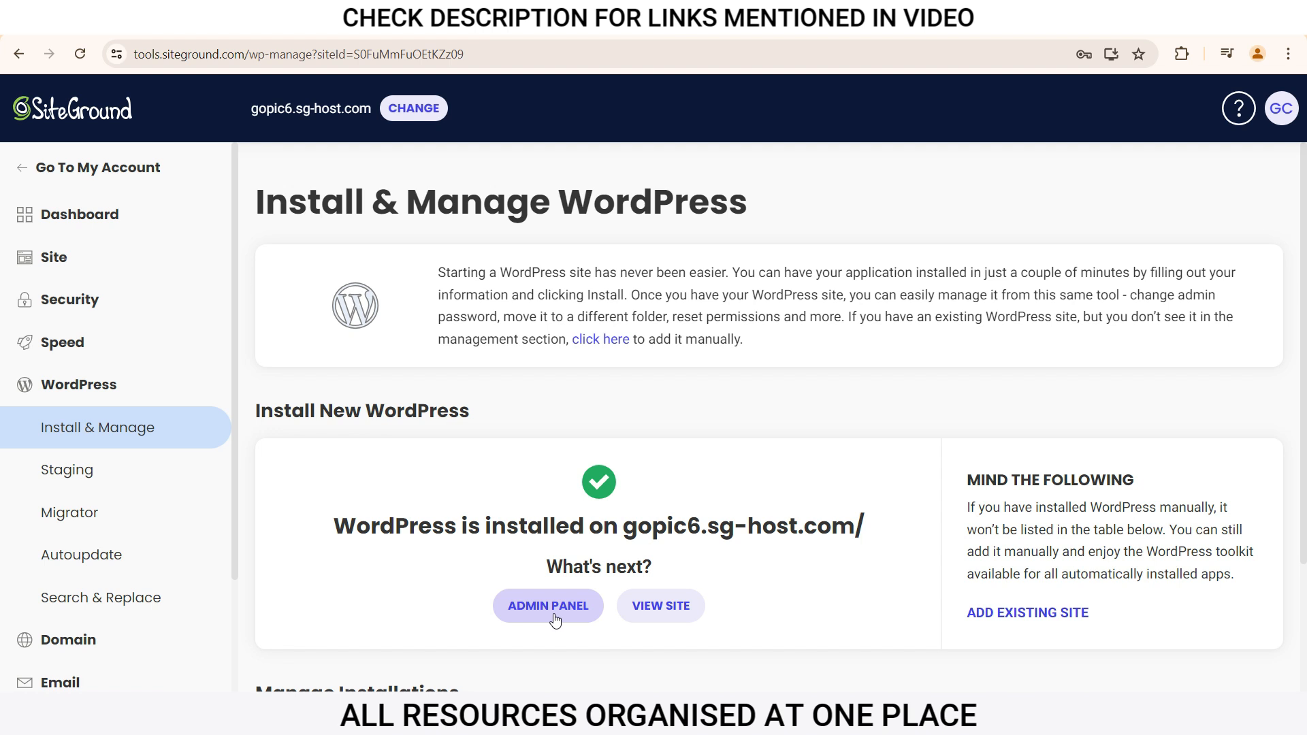
Step: Open the SSL Manager and review its description and the certificate types offered for gopic6.sg-host.com
left_click(63, 307)
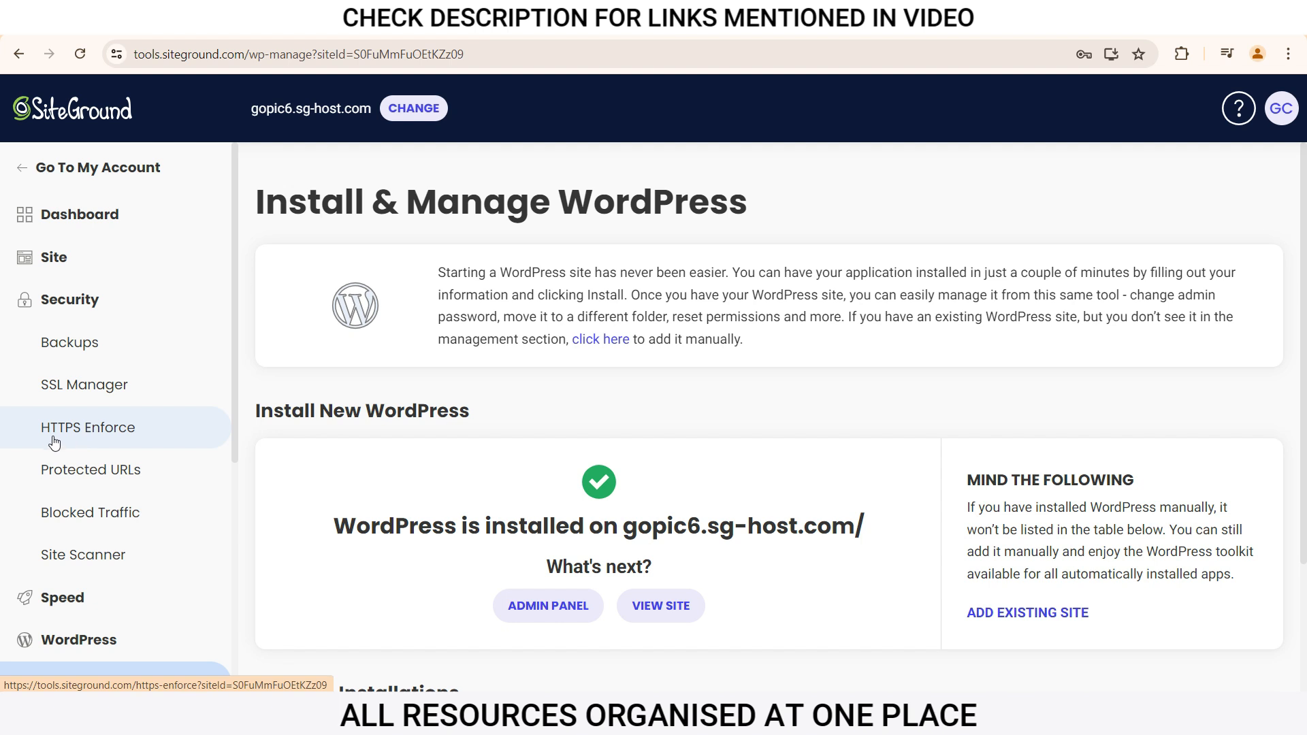
left_click(98, 393)
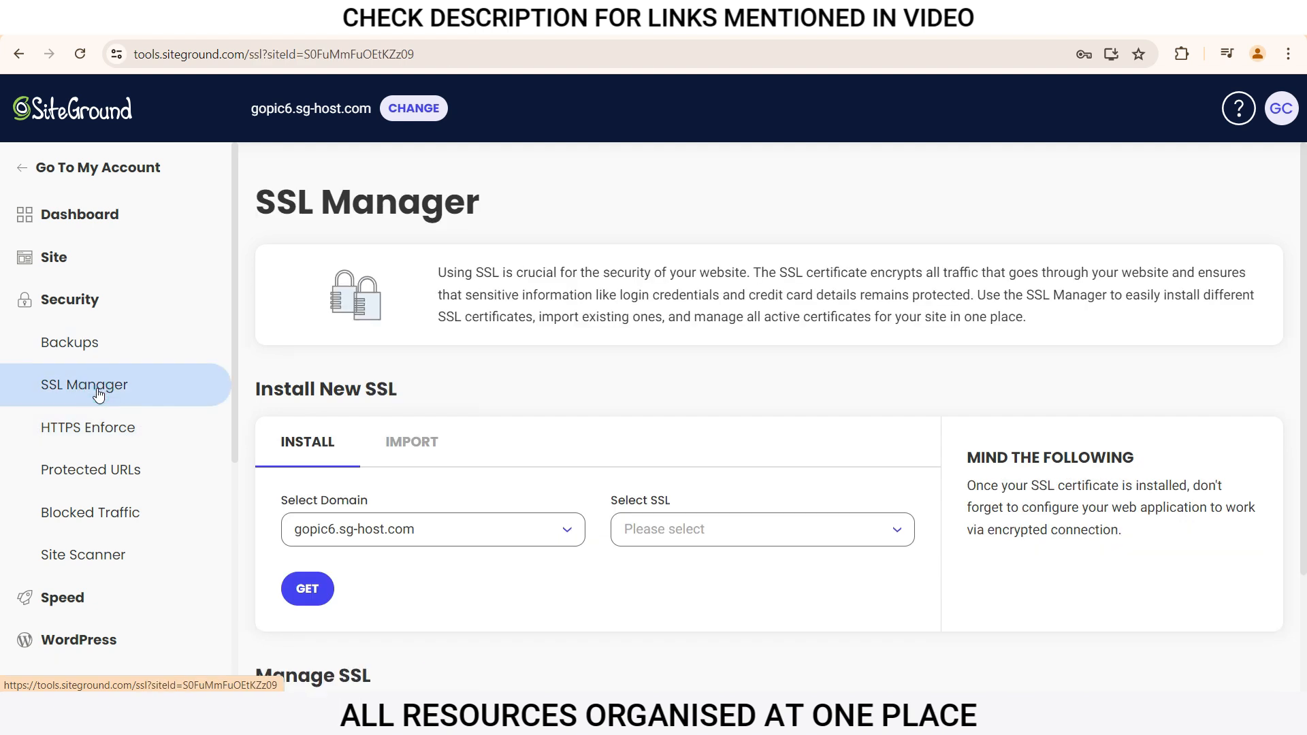
left_click(639, 531)
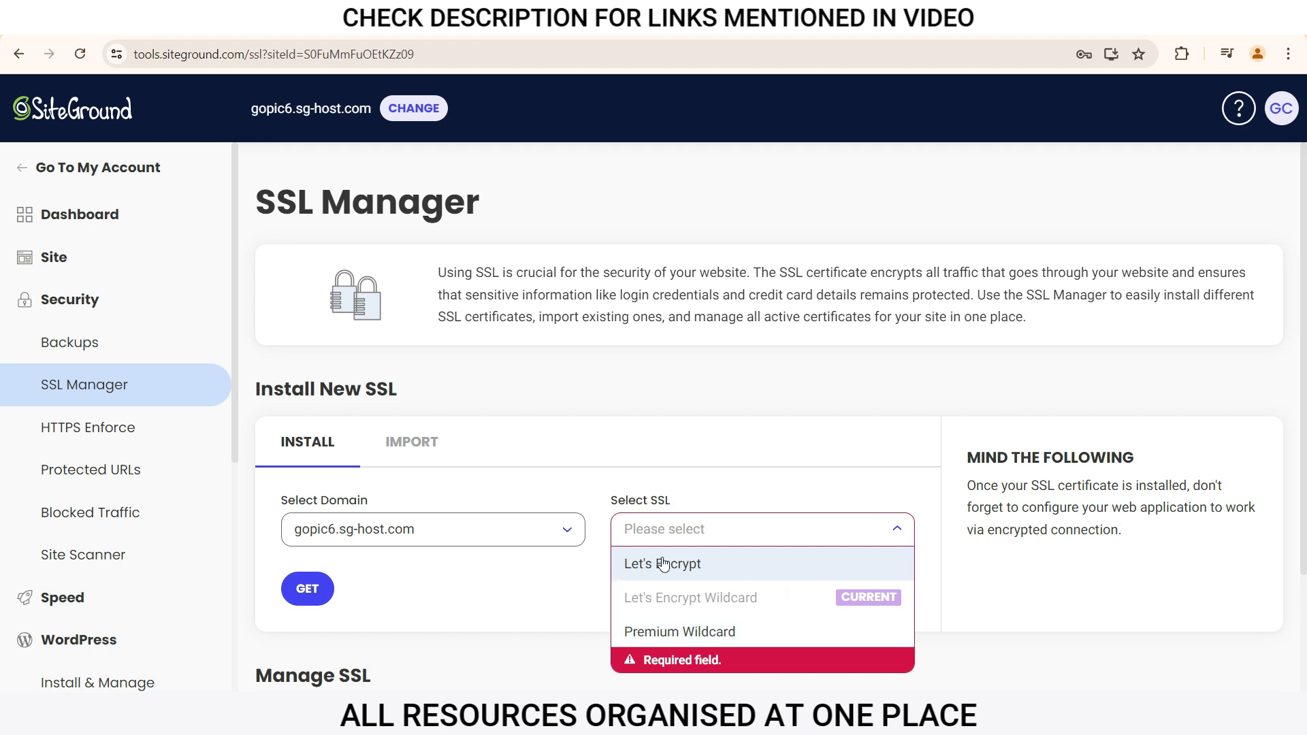
left_click(938, 560)
left_click_drag(478, 273, 746, 272)
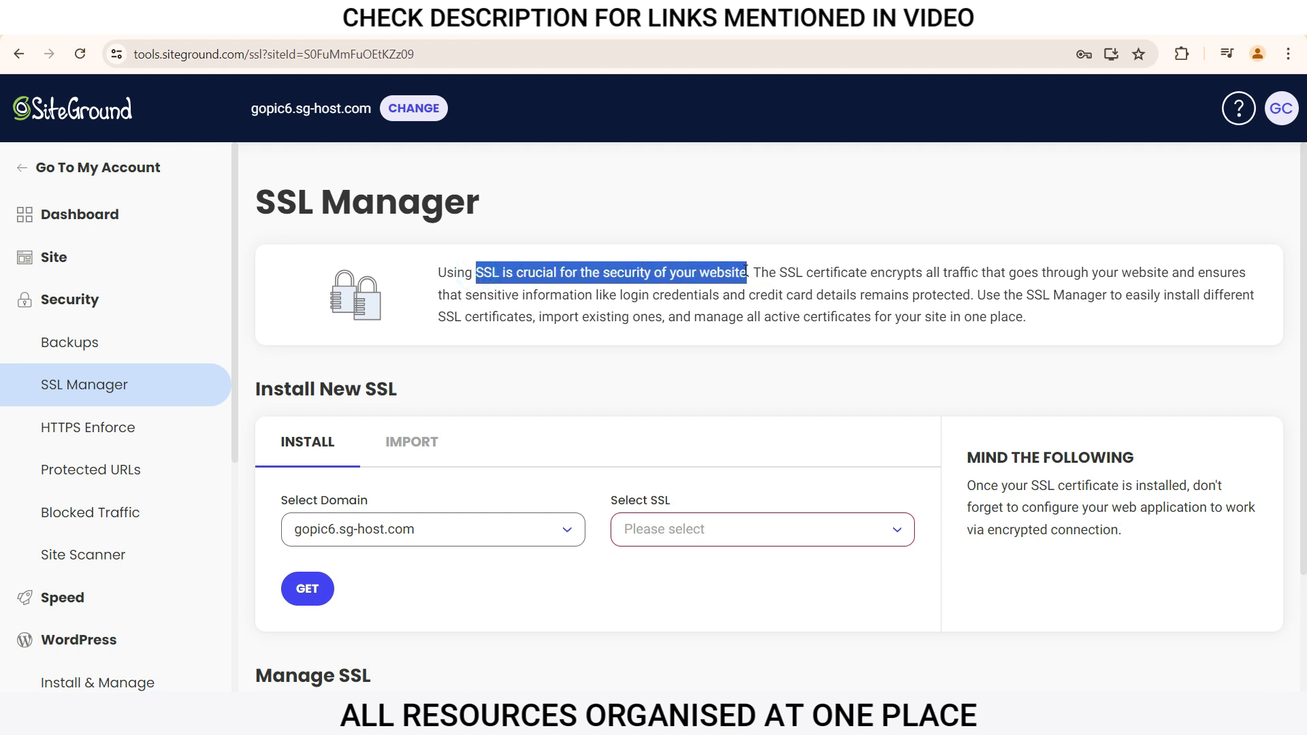
left_click(1019, 357)
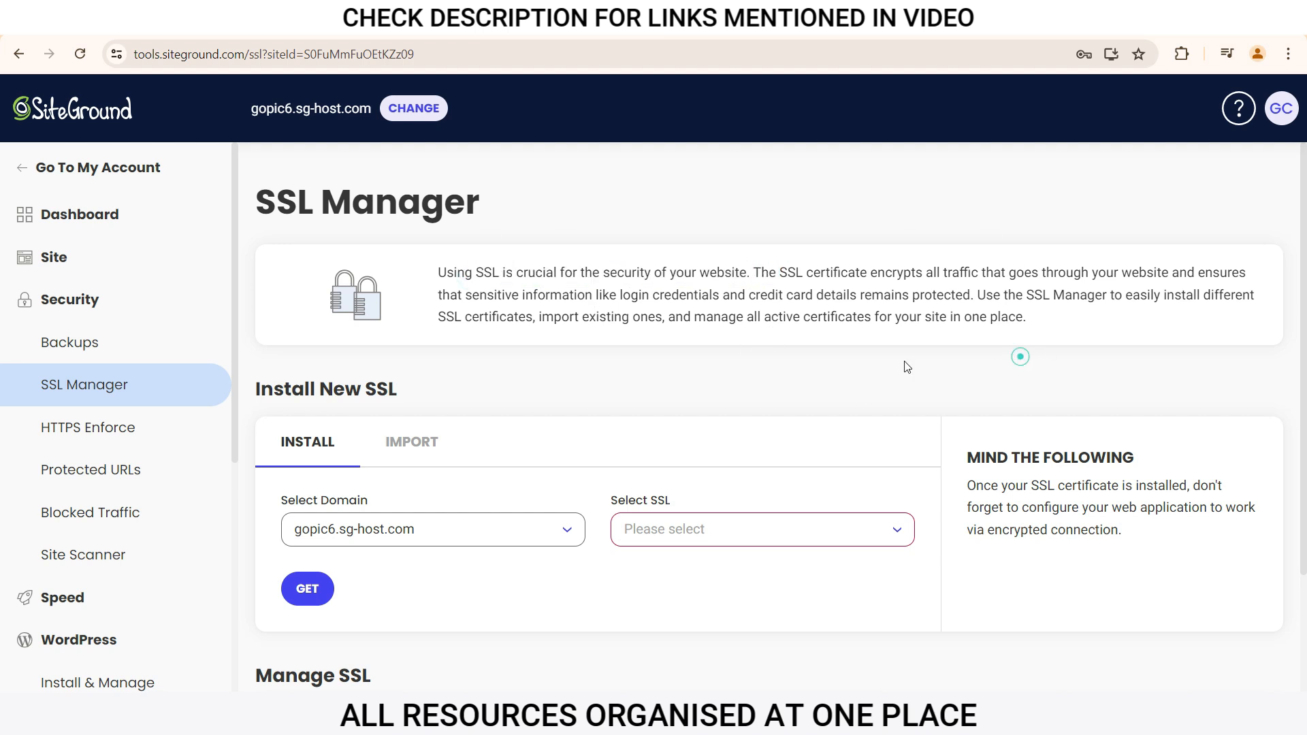
Step: Enable HTTPS Enforce for gopic6.sg-host.com and dismiss the notification
left_click(97, 439)
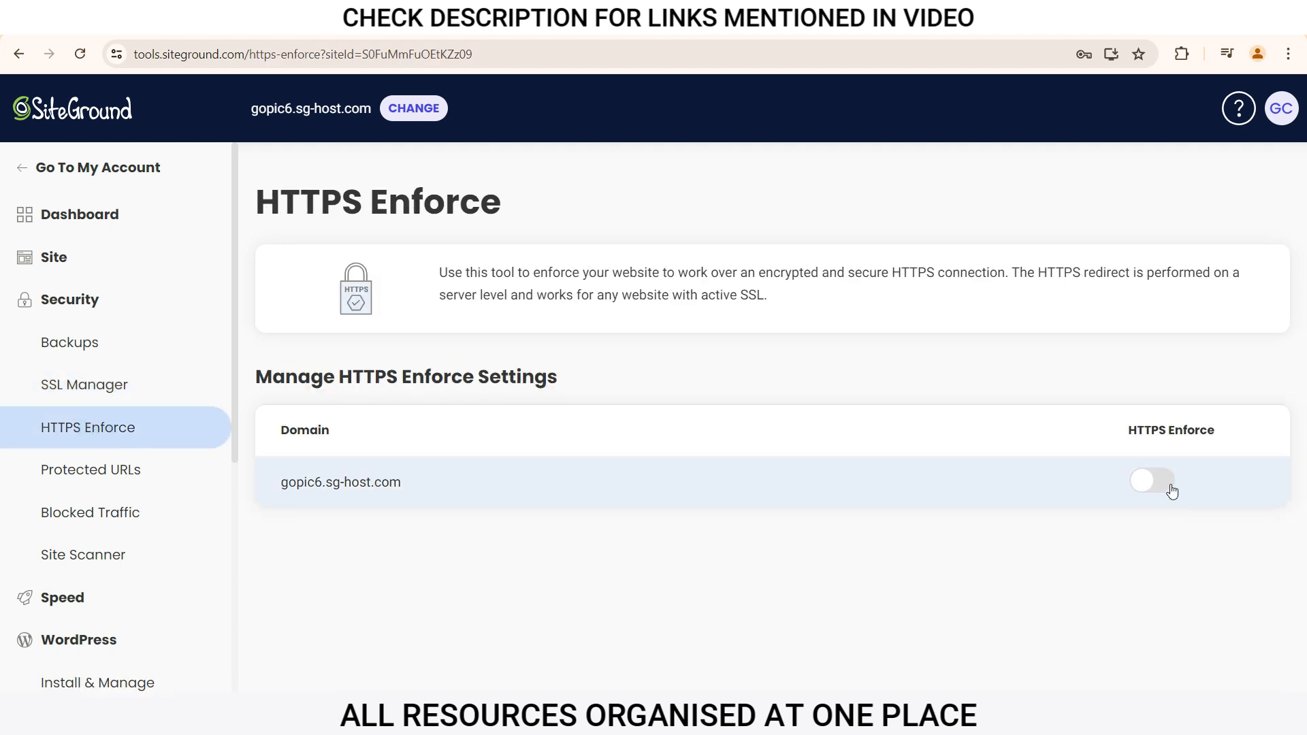
left_click(1171, 489)
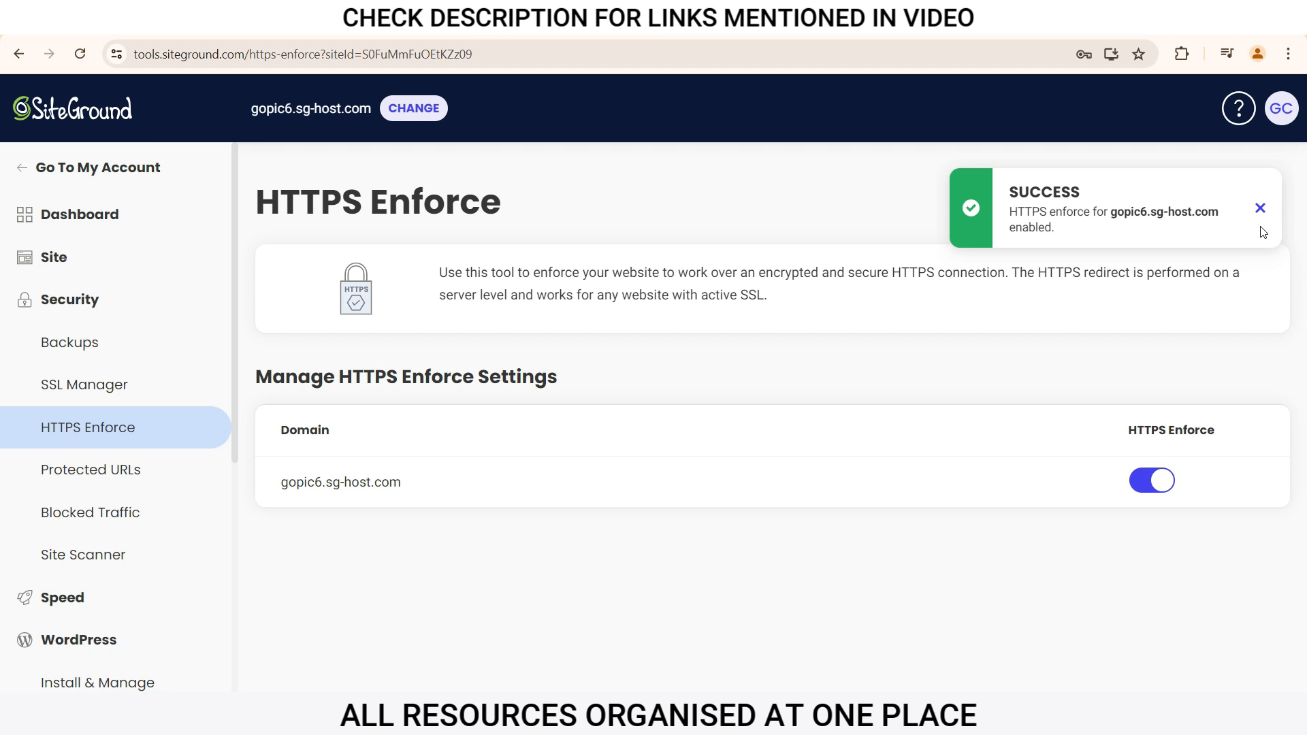
left_click(1260, 208)
Step: Log in to the WordPress admin panel of the gopic6.sg-host.com installation and visit its live front page
left_click(119, 642)
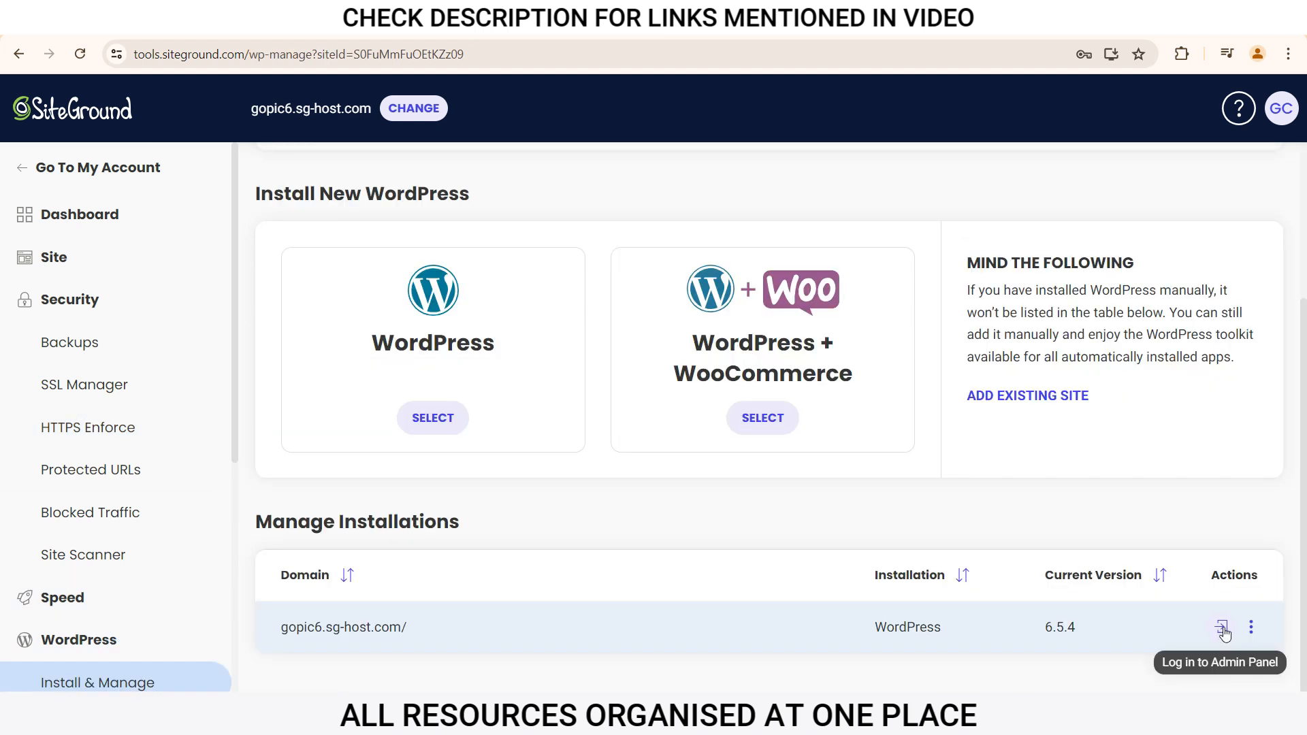
left_click(1223, 630)
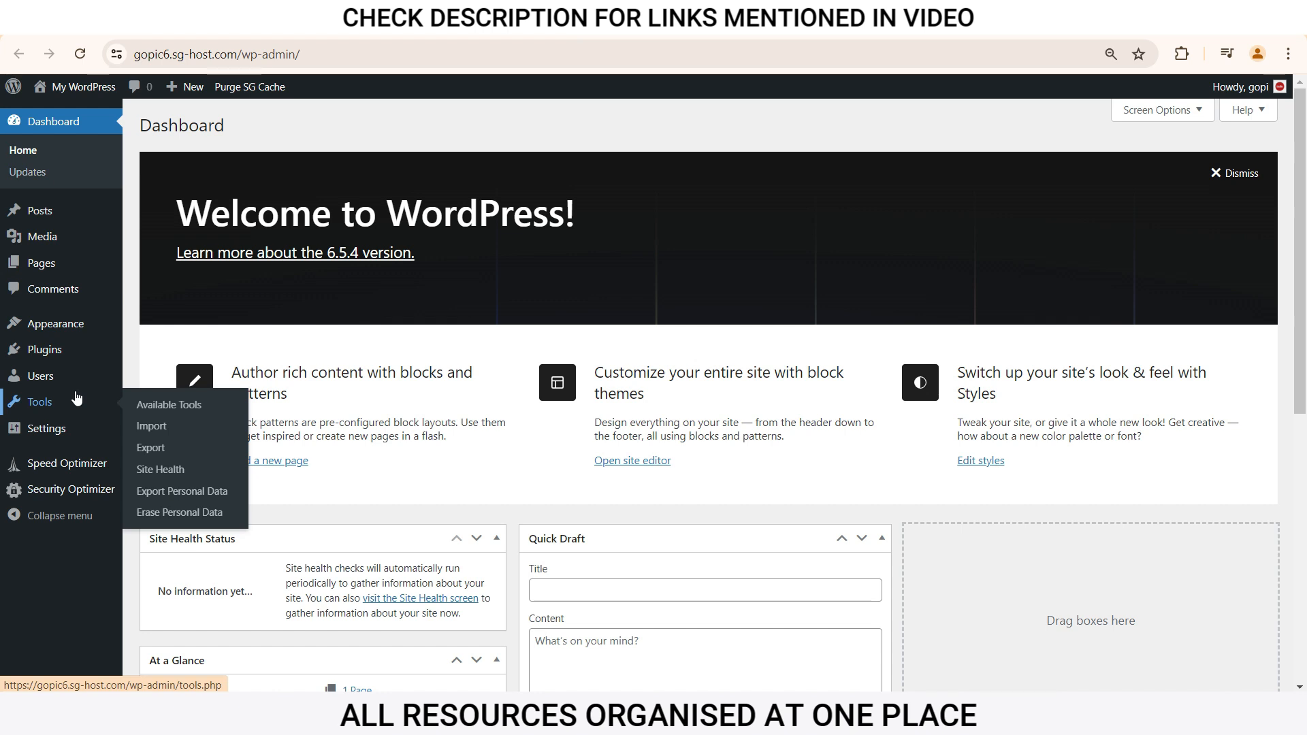
mouse_move(85, 91)
left_click(59, 114)
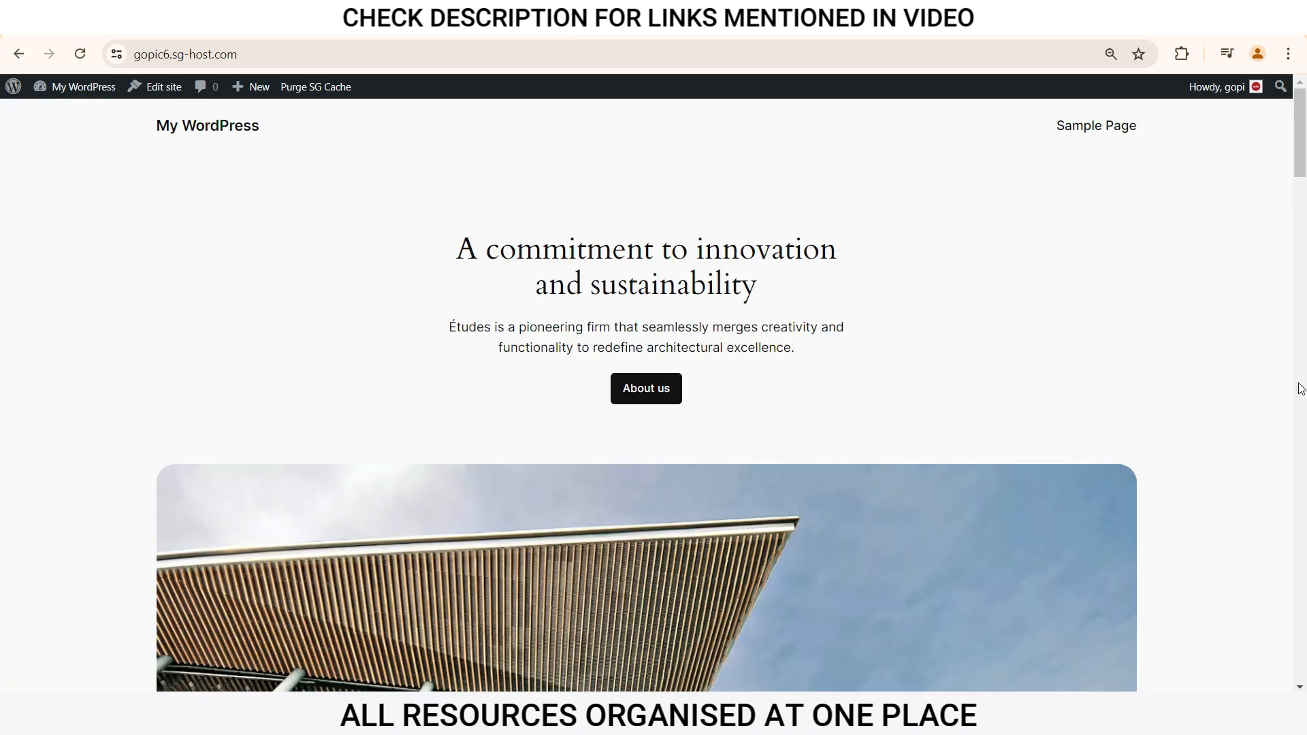
mouse_move(1304, 144)
left_mouse_down()
mouse_move(1305, 490)
mouse_move(1305, 144)
left_mouse_up()
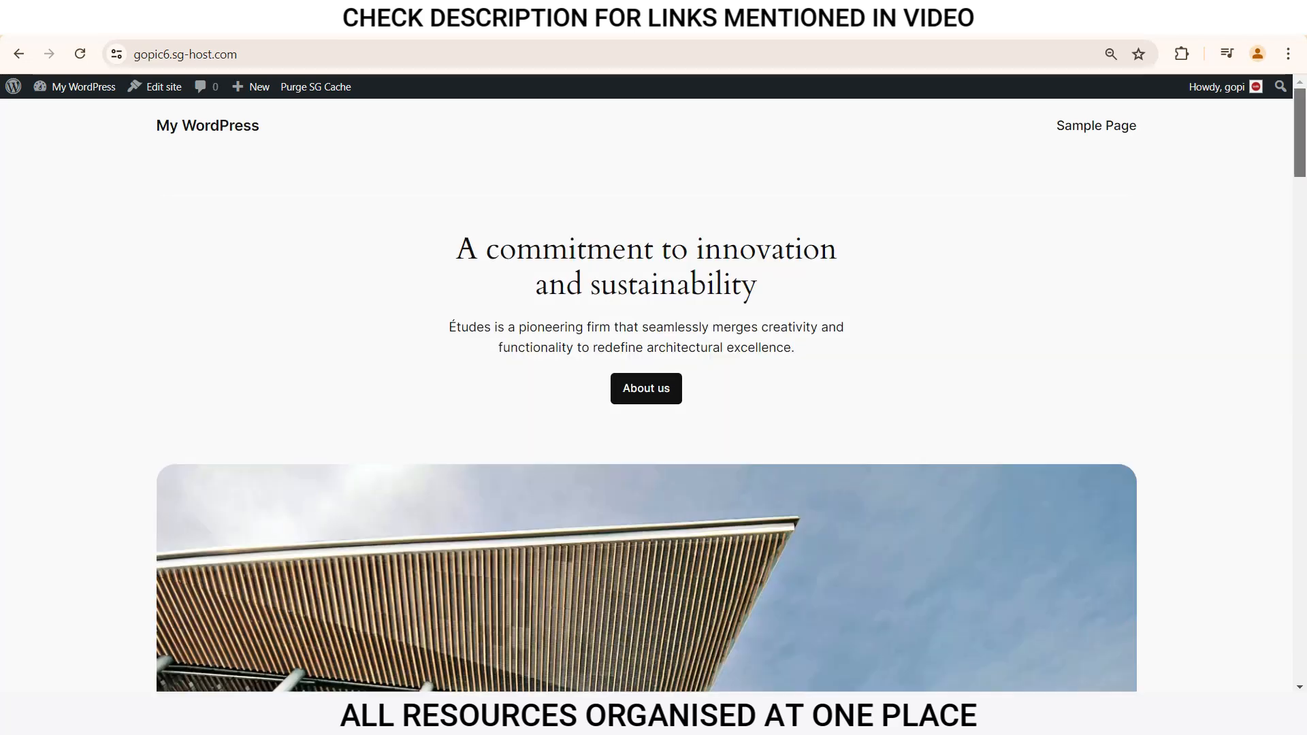
mouse_move(79, 91)
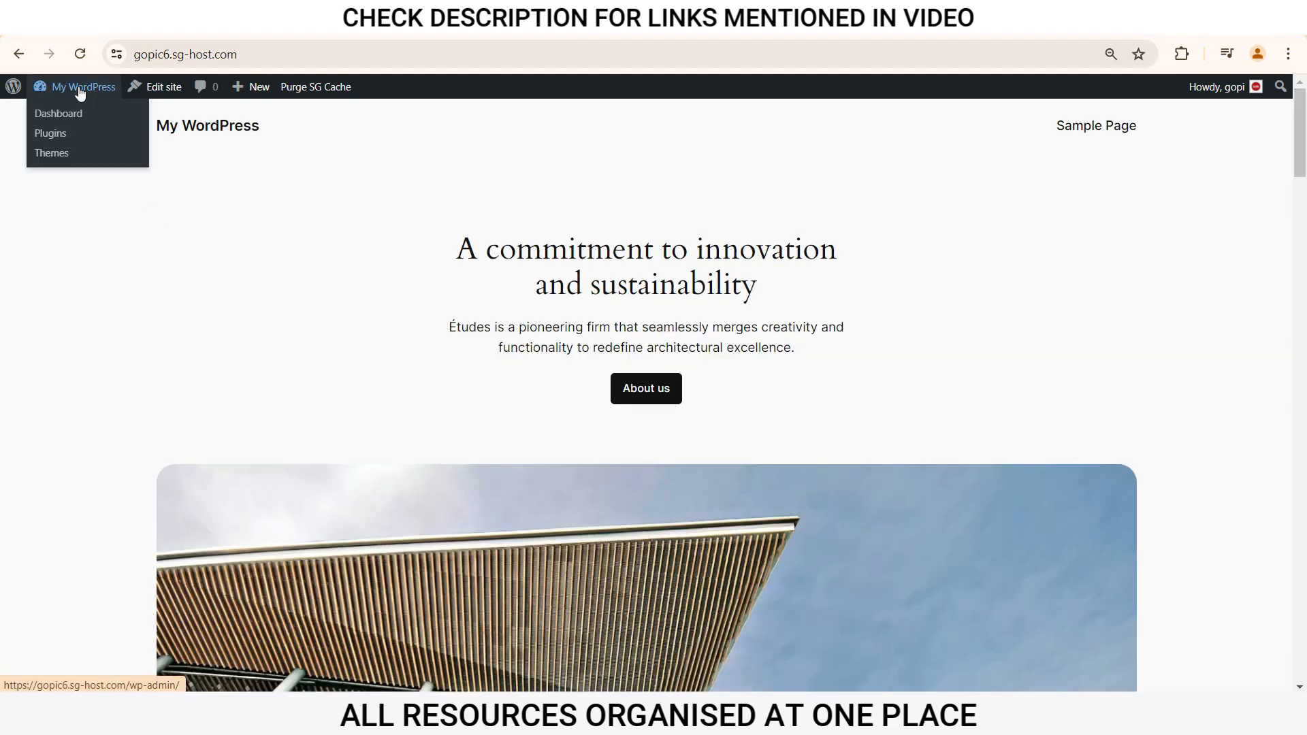
Step: Go from the site's dashboard to adding new plugins and activate the Starter Templates plugin
left_click(65, 122)
mouse_move(63, 358)
left_click(158, 354)
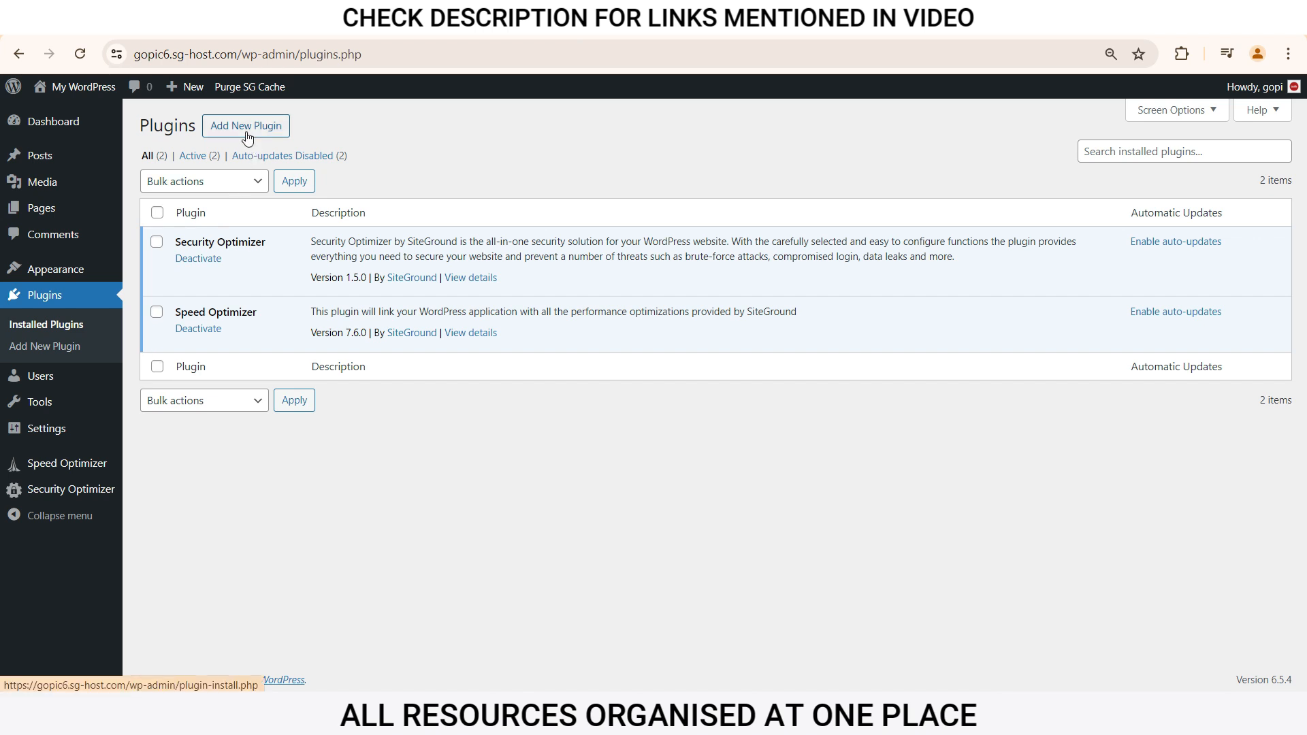
left_click(247, 126)
left_click(253, 132)
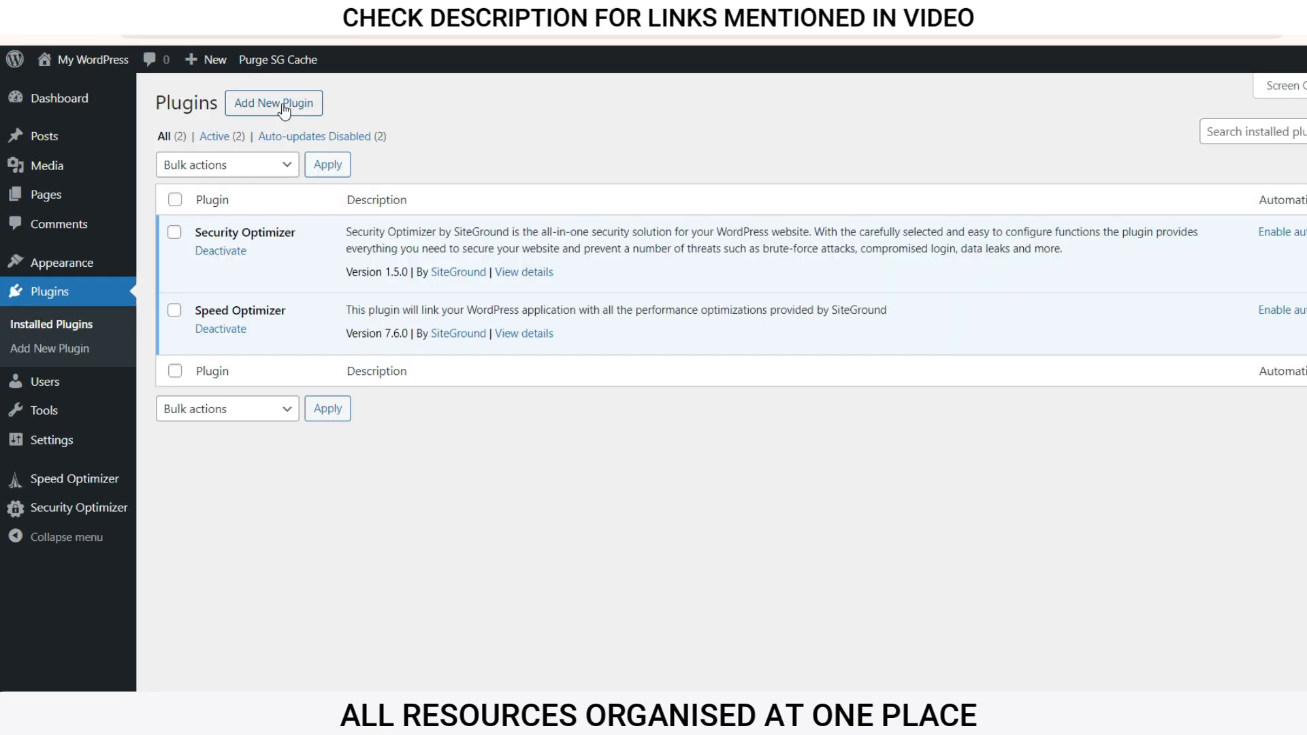
left_click(280, 110)
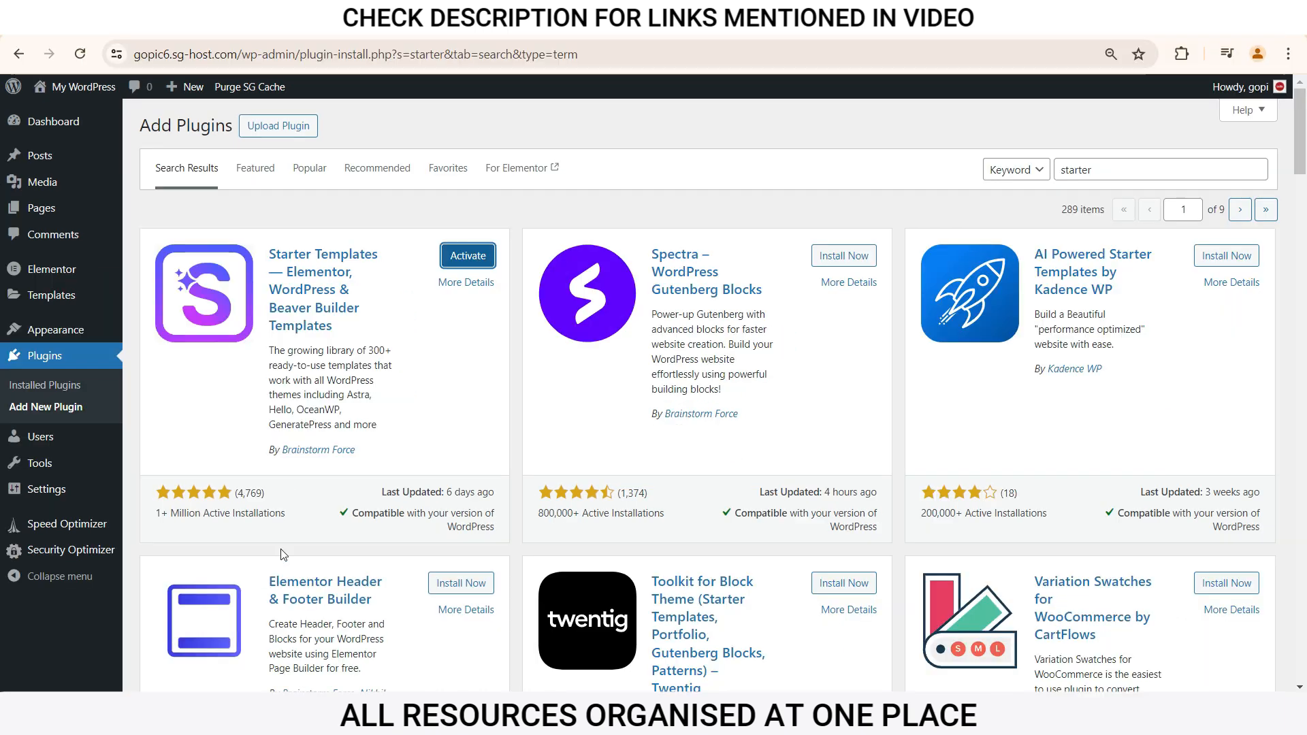
left_click(468, 256)
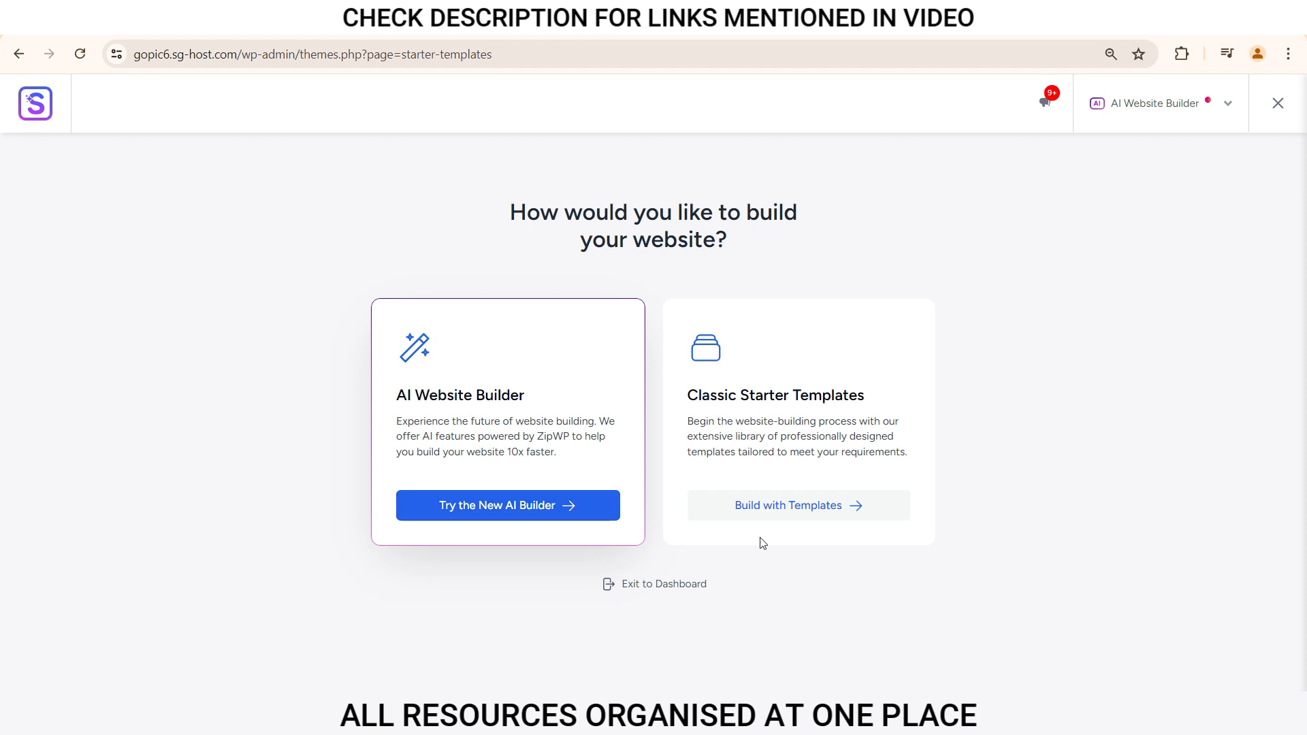
Step: Choose to build with the Classic Starter Templates, pick the Online Cooking Course template and look over its preview
left_click(819, 512)
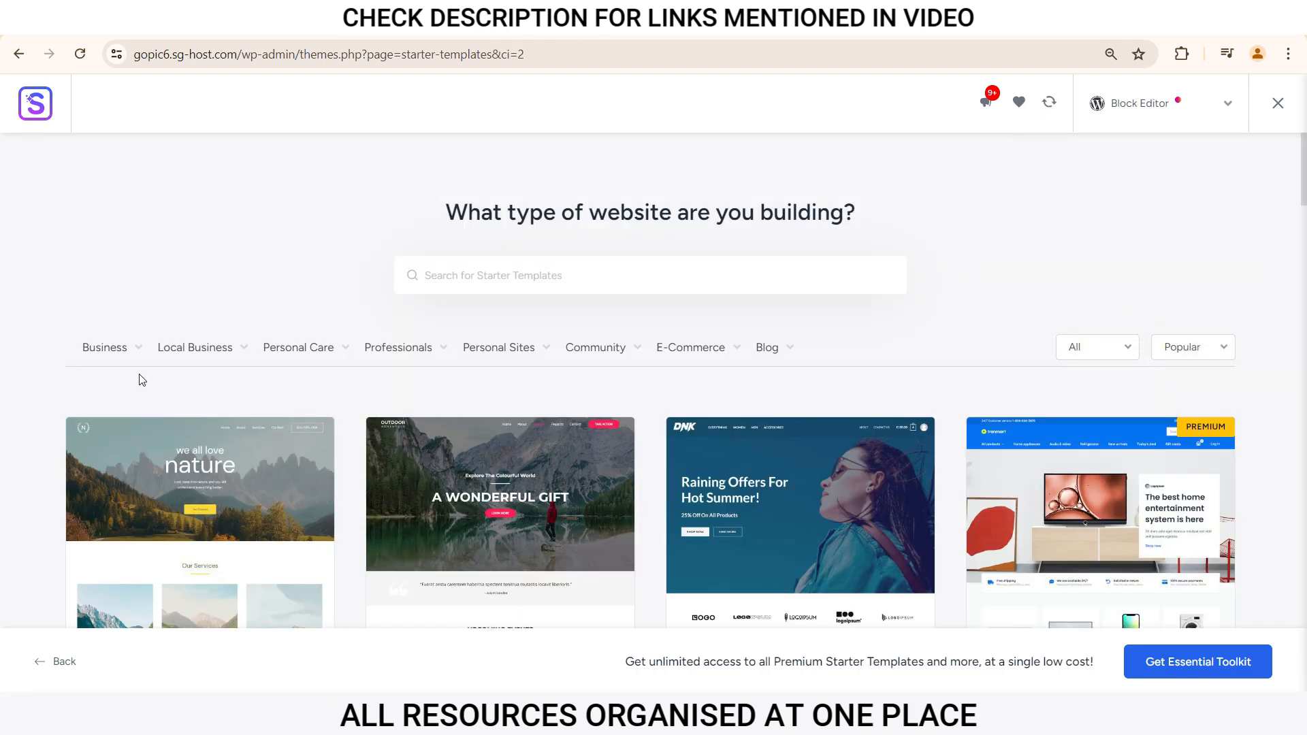
scroll(4, 190, "down", 4)
scroll(3, 203, "up", 2)
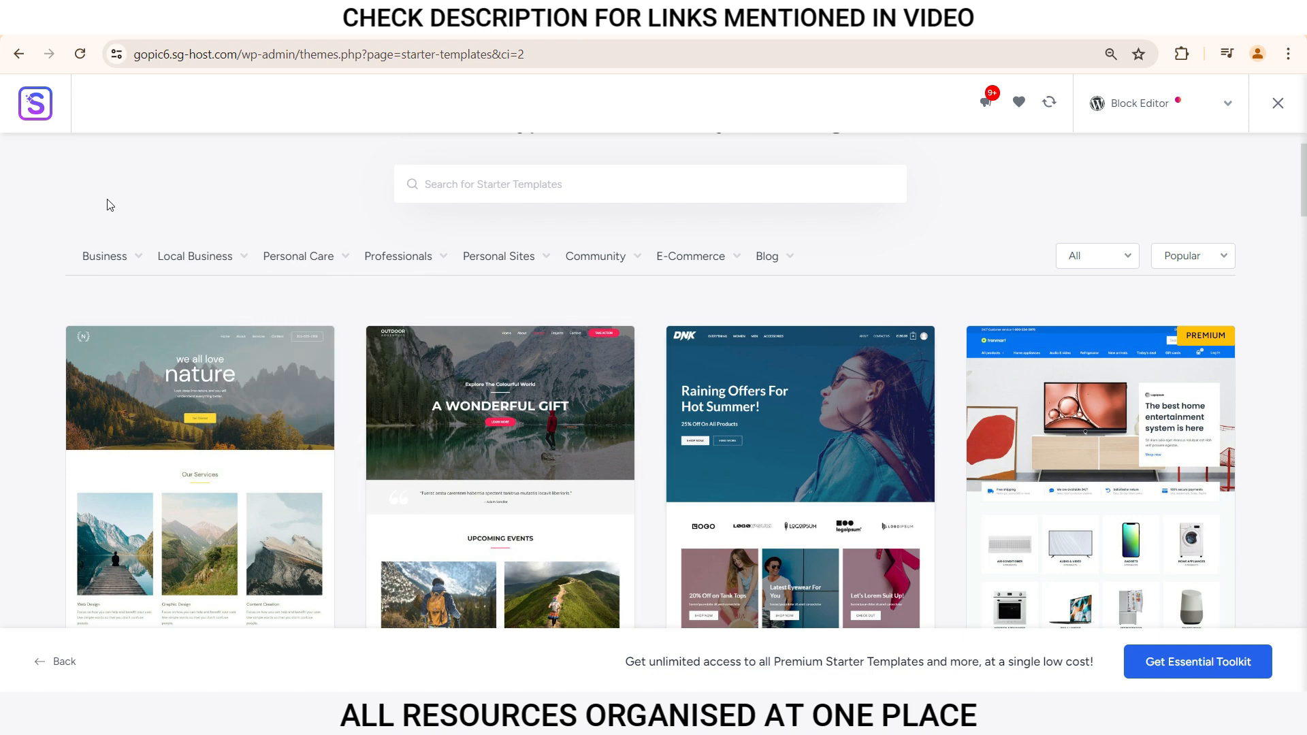
mouse_move(493, 260)
mouse_move(759, 262)
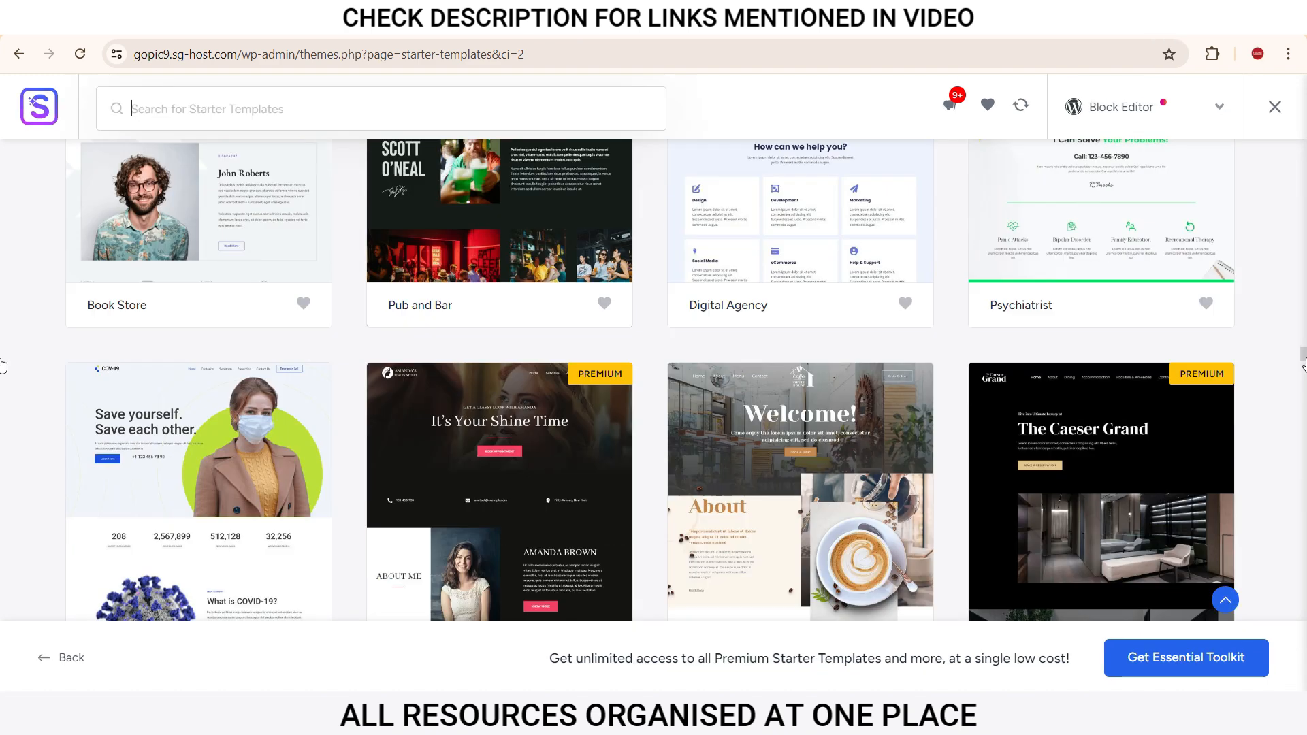
scroll(7, 374, "down", 15)
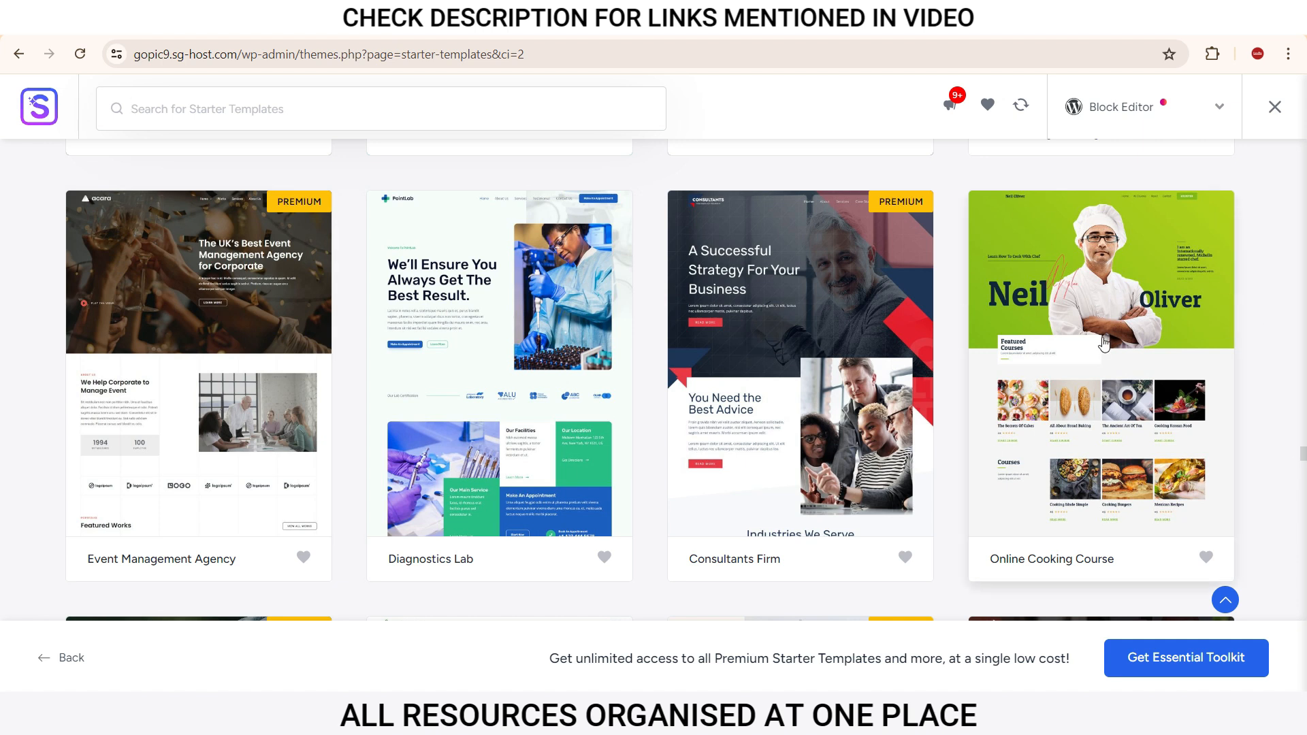
left_click(1114, 368)
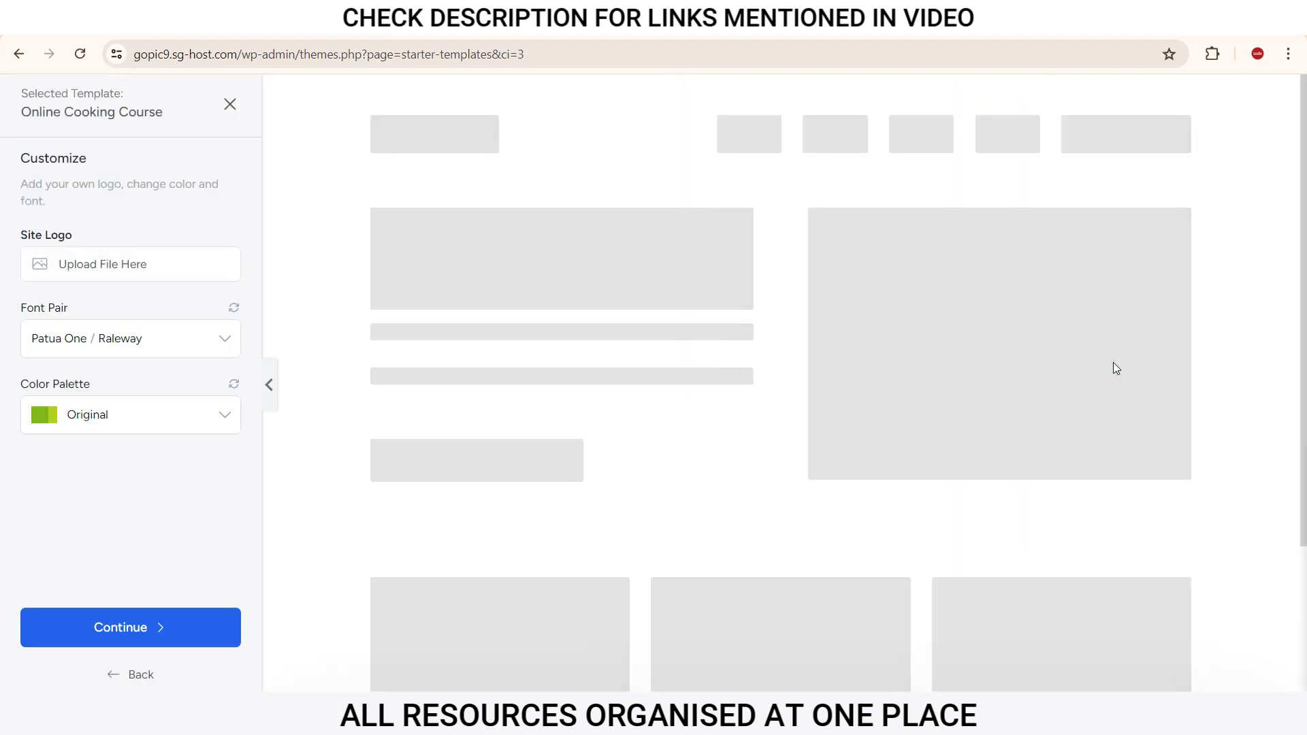
left_click(1110, 355)
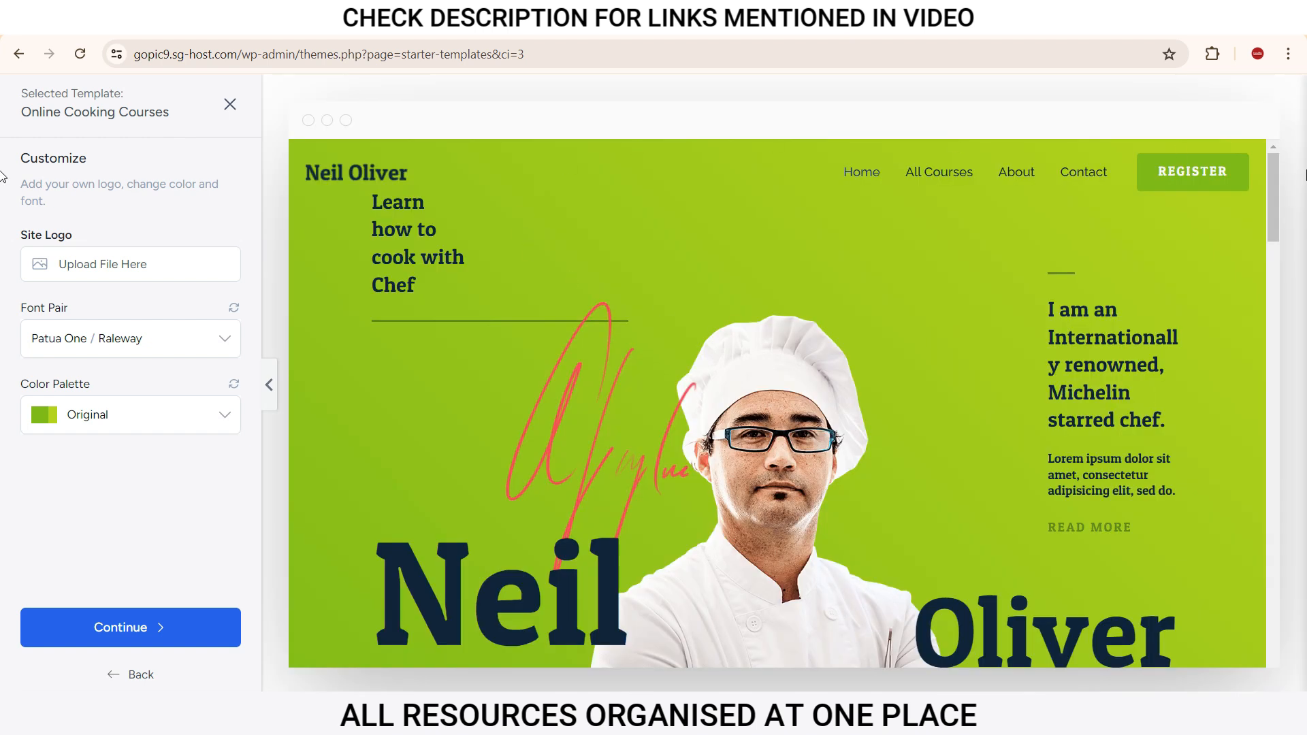
mouse_move(1273, 173)
left_mouse_down()
mouse_move(1265, 242)
mouse_move(1267, 188)
left_mouse_up()
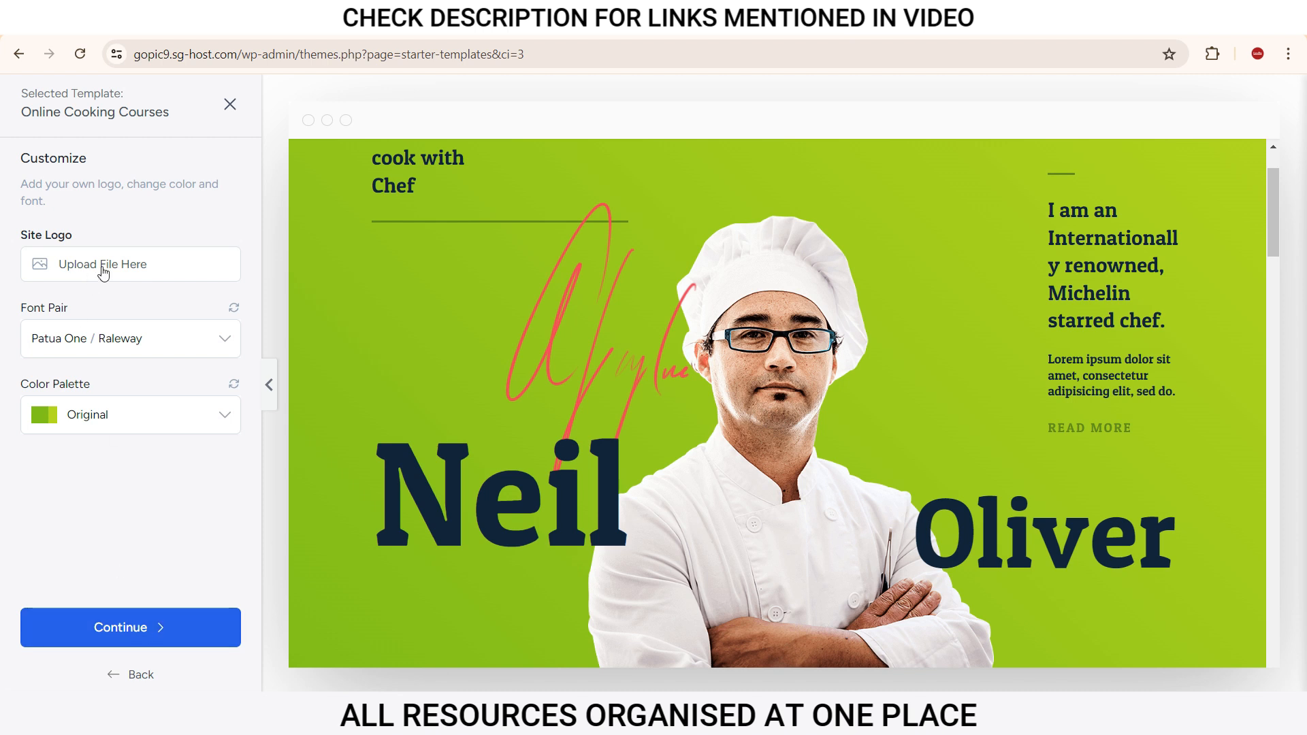
scroll(516, 364, "up", 2)
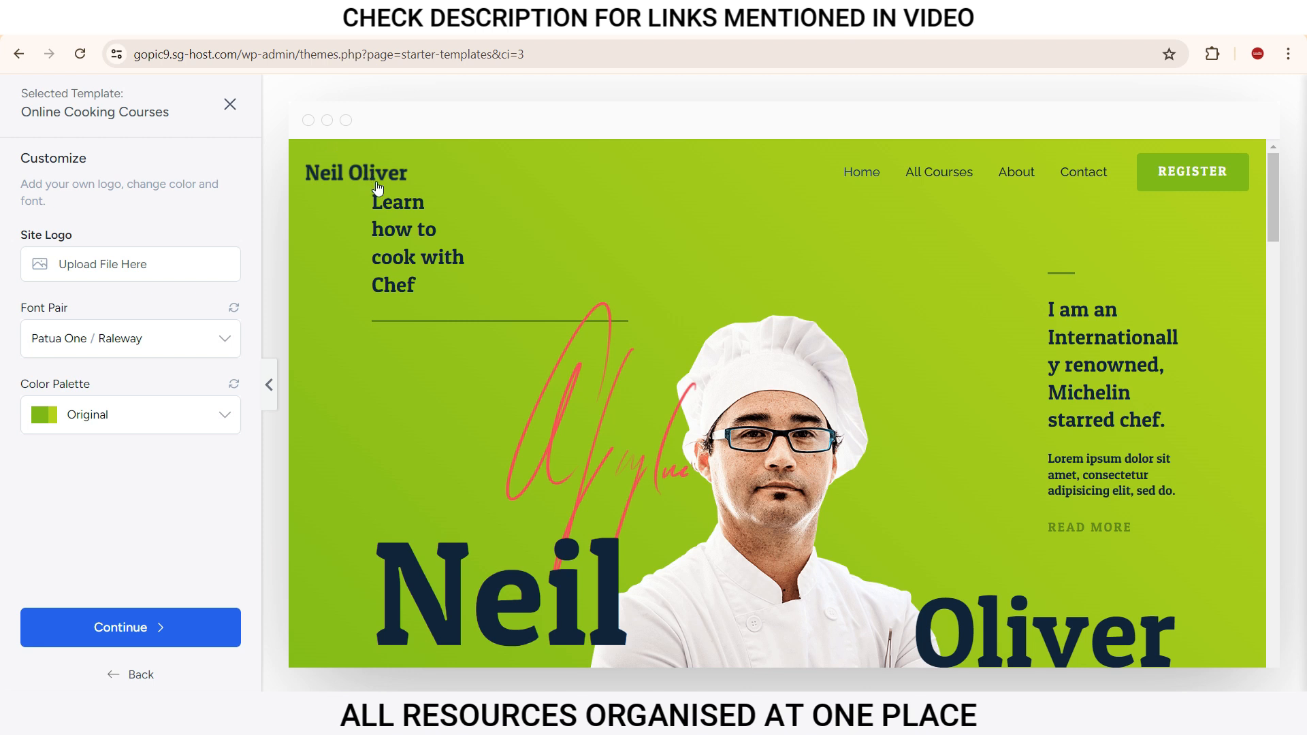
Step: Try the Playfair Display / Source Sans Pro and Poppins / Lato font pairs on the template, ending back on Patua One / Raleway
left_click(74, 339)
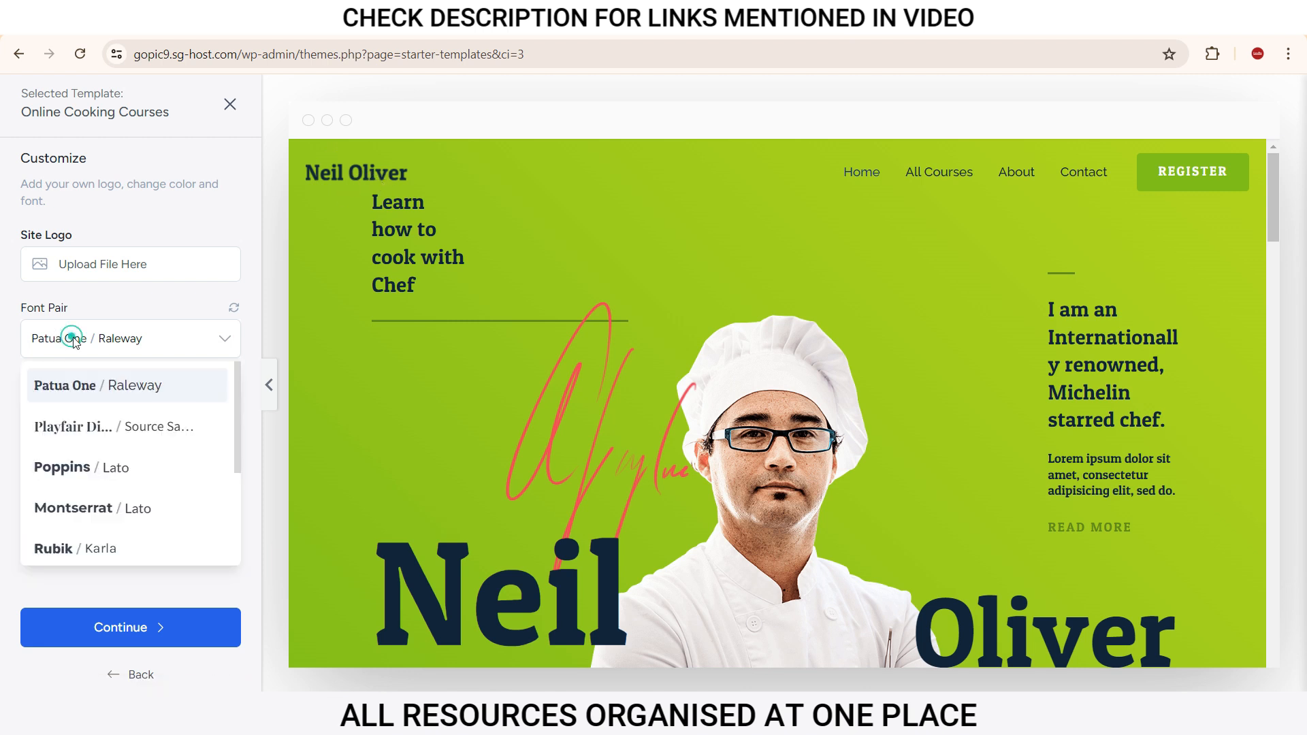
left_click(87, 435)
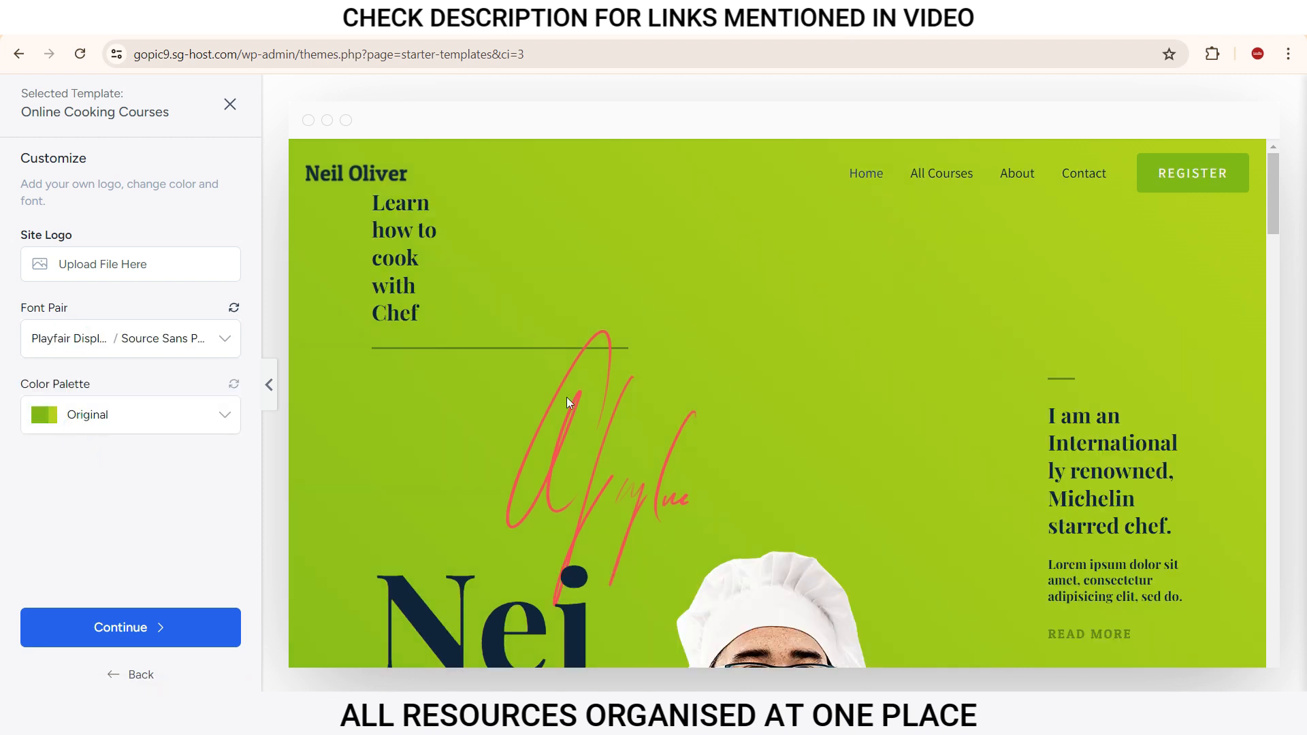
left_click(130, 338)
left_click(88, 467)
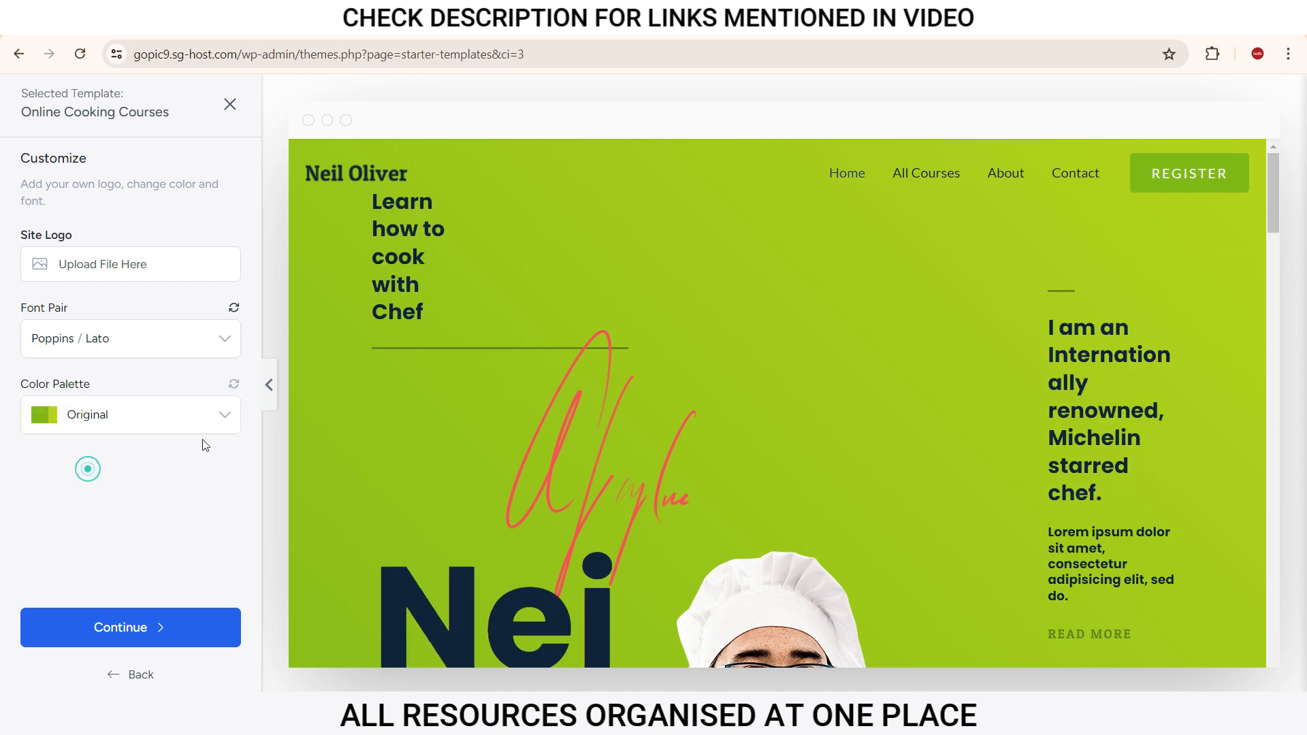
left_click(190, 337)
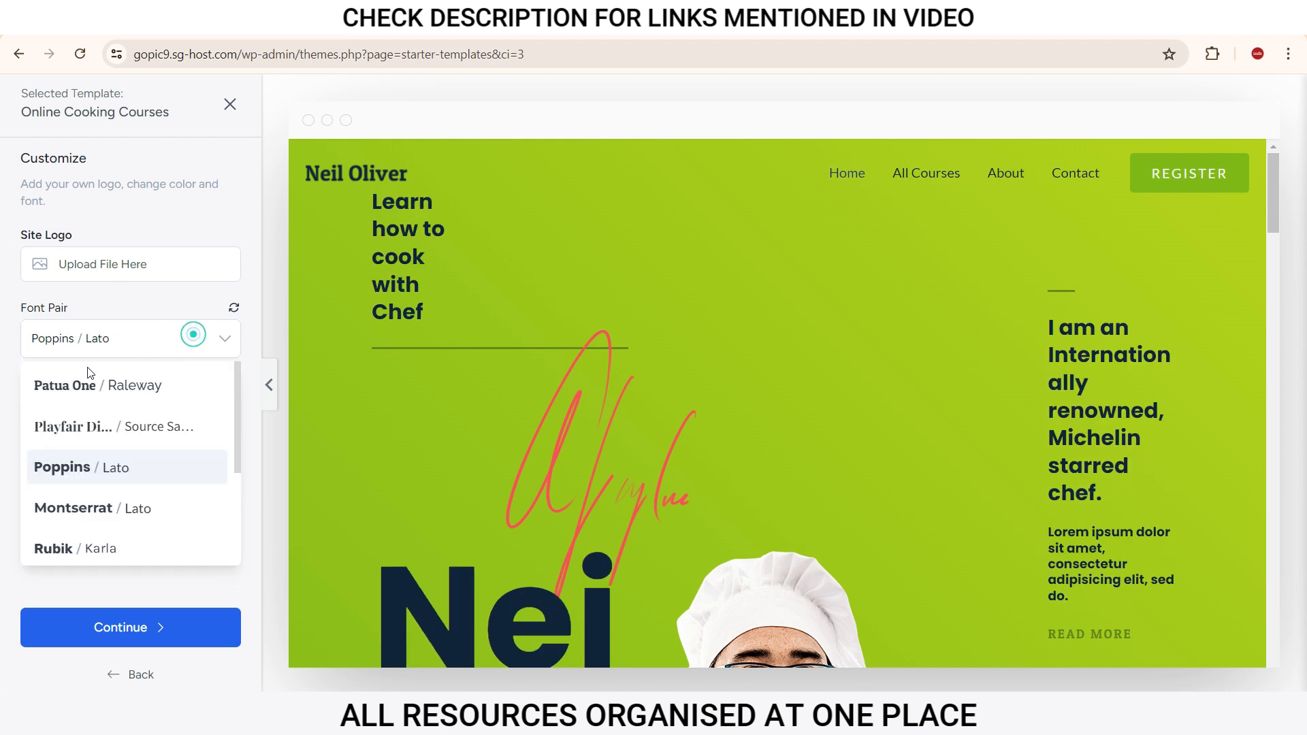
left_click(92, 384)
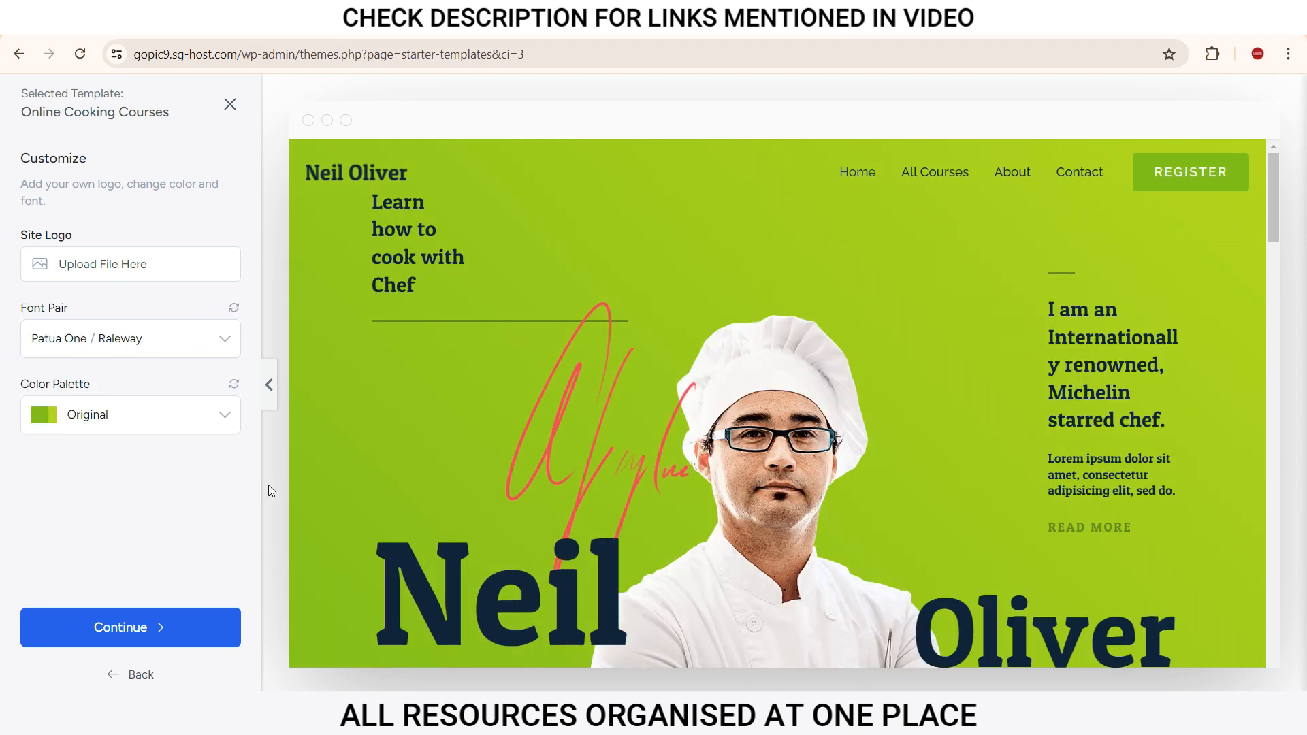
Step: Try color palettes Style 1 through Style 4 on the template, ending back on the Original palette
left_click(212, 417)
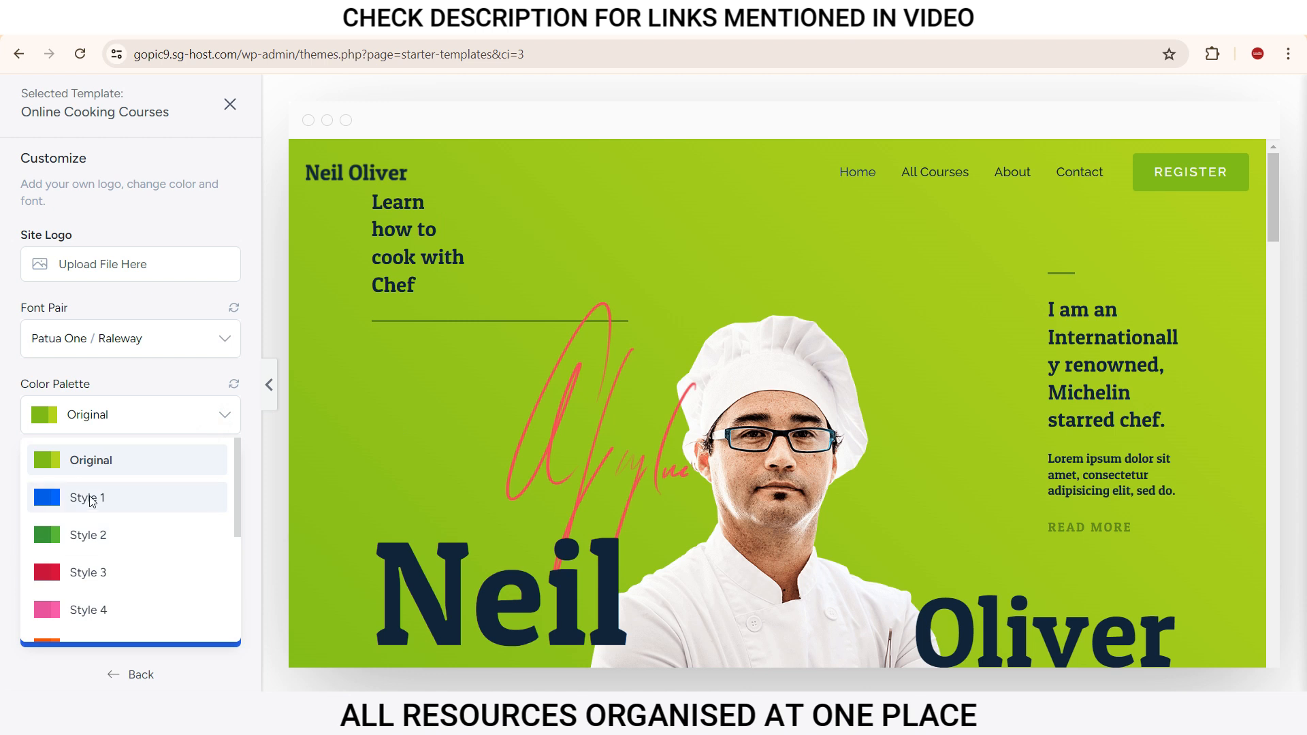
left_click(89, 497)
left_click(129, 415)
left_click(109, 537)
left_click(126, 414)
left_click(117, 574)
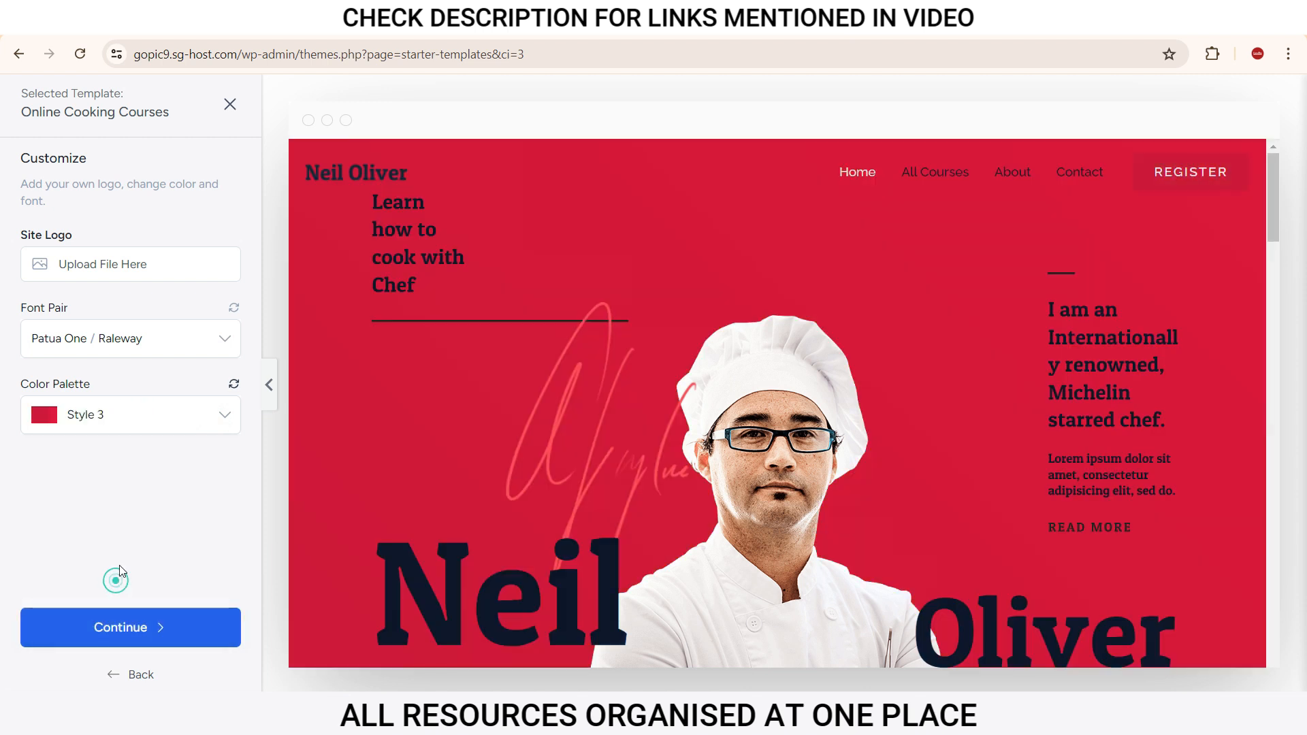
left_click(129, 414)
left_click(117, 611)
left_click(129, 415)
left_click(131, 462)
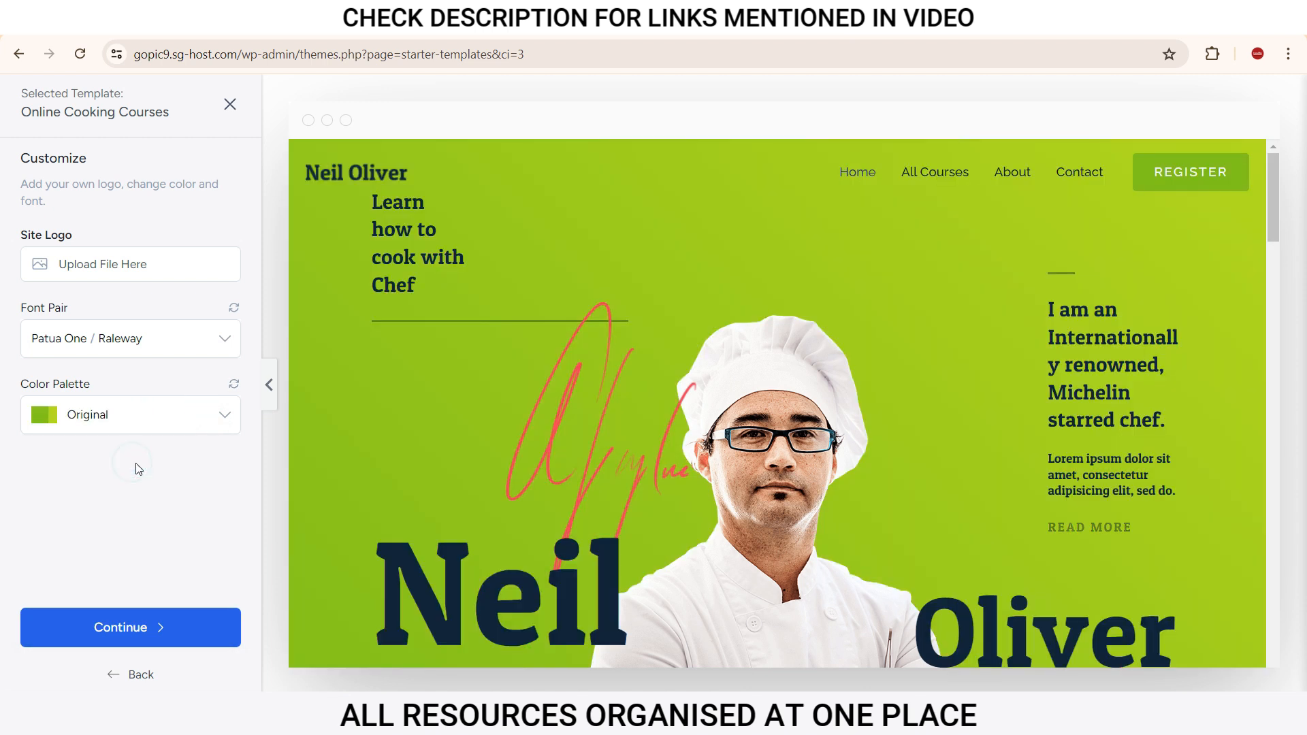
Step: Proceed with the template, skip the extra features and the missing LearnDash plugins, and build the website with the default import options
left_click(126, 628)
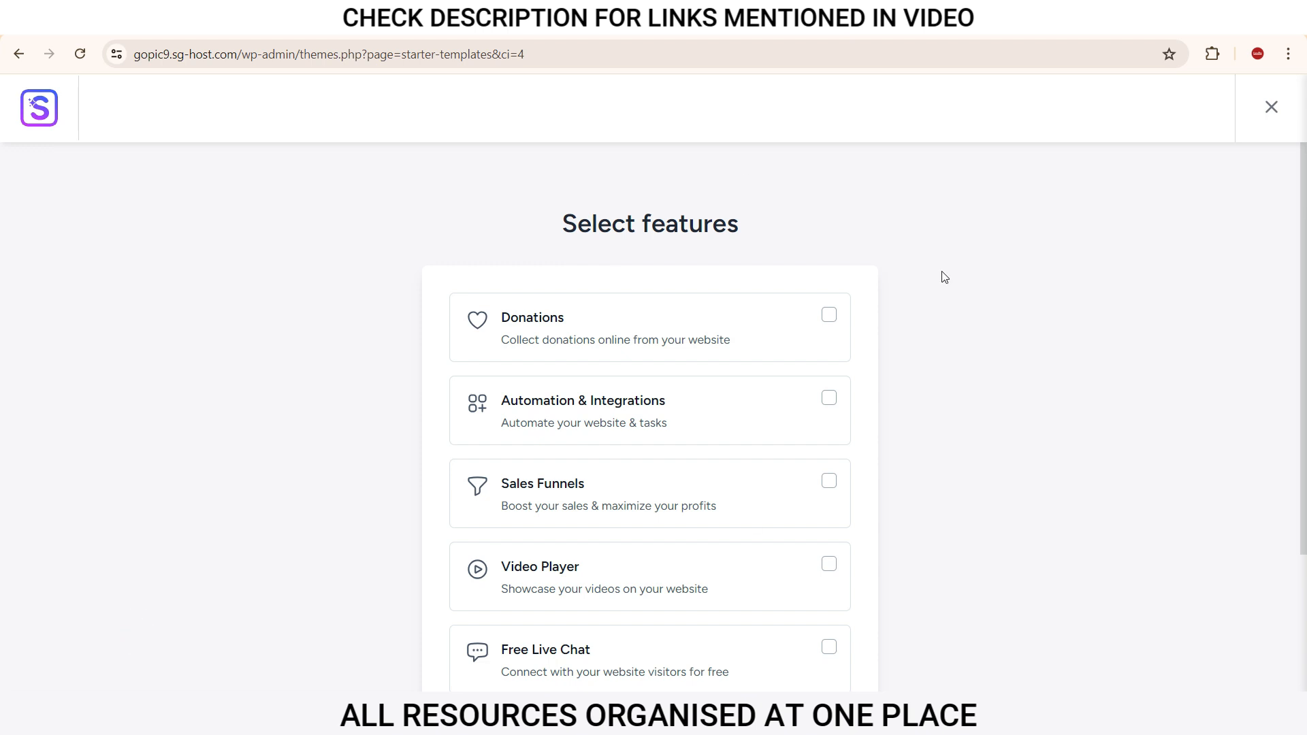
scroll(1286, 286, "down", 3)
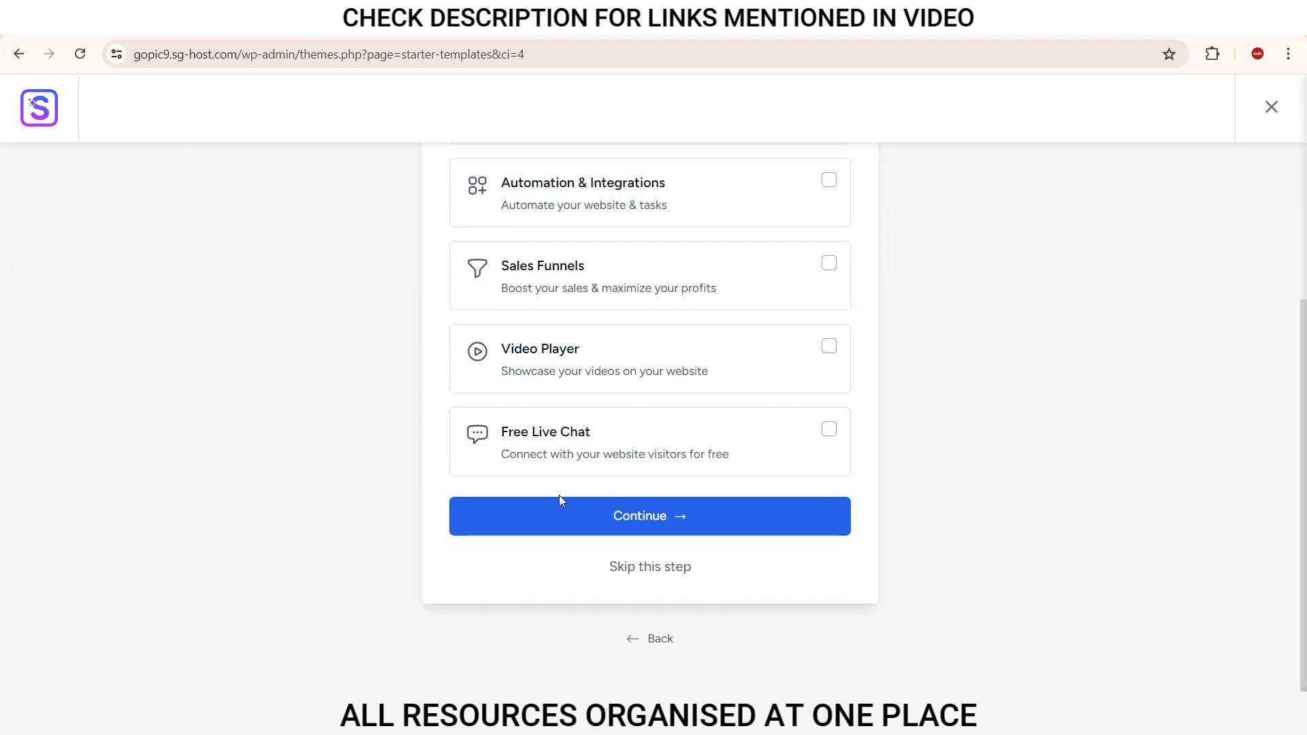
left_click(660, 569)
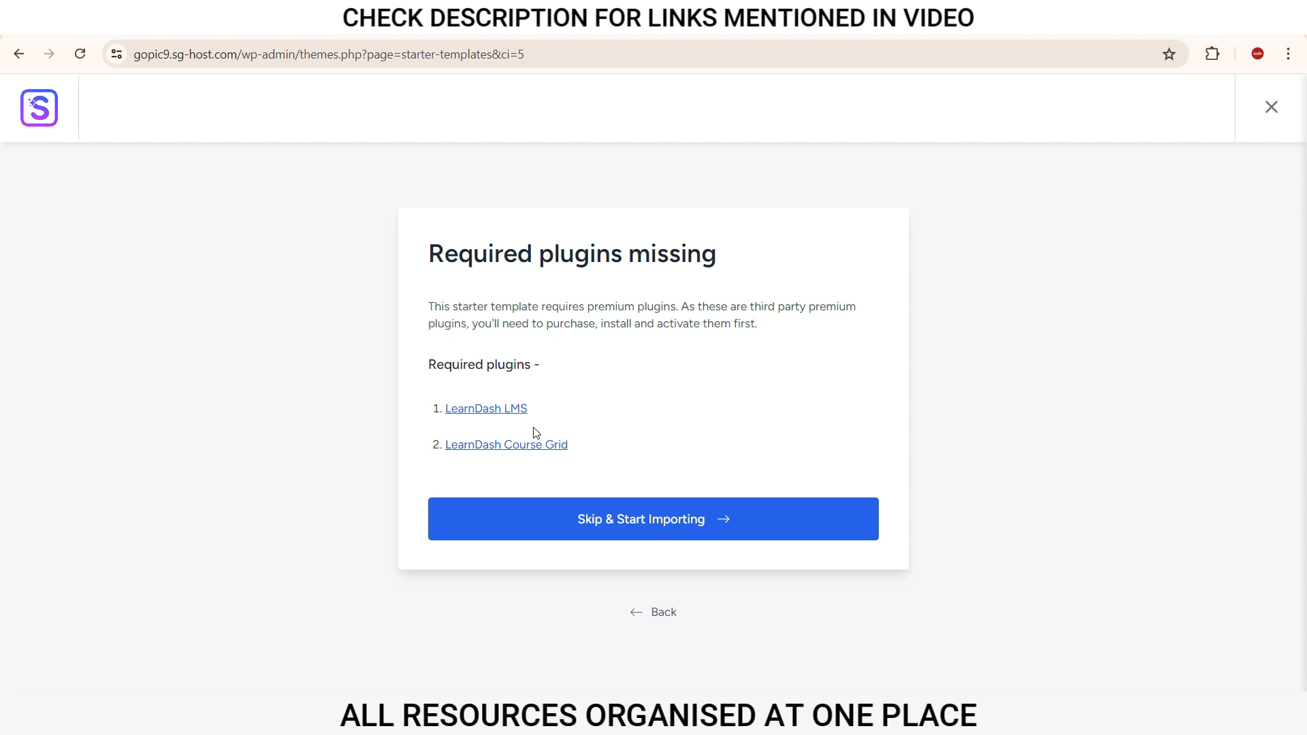
left_click(652, 529)
scroll(660, 524, "down", 3)
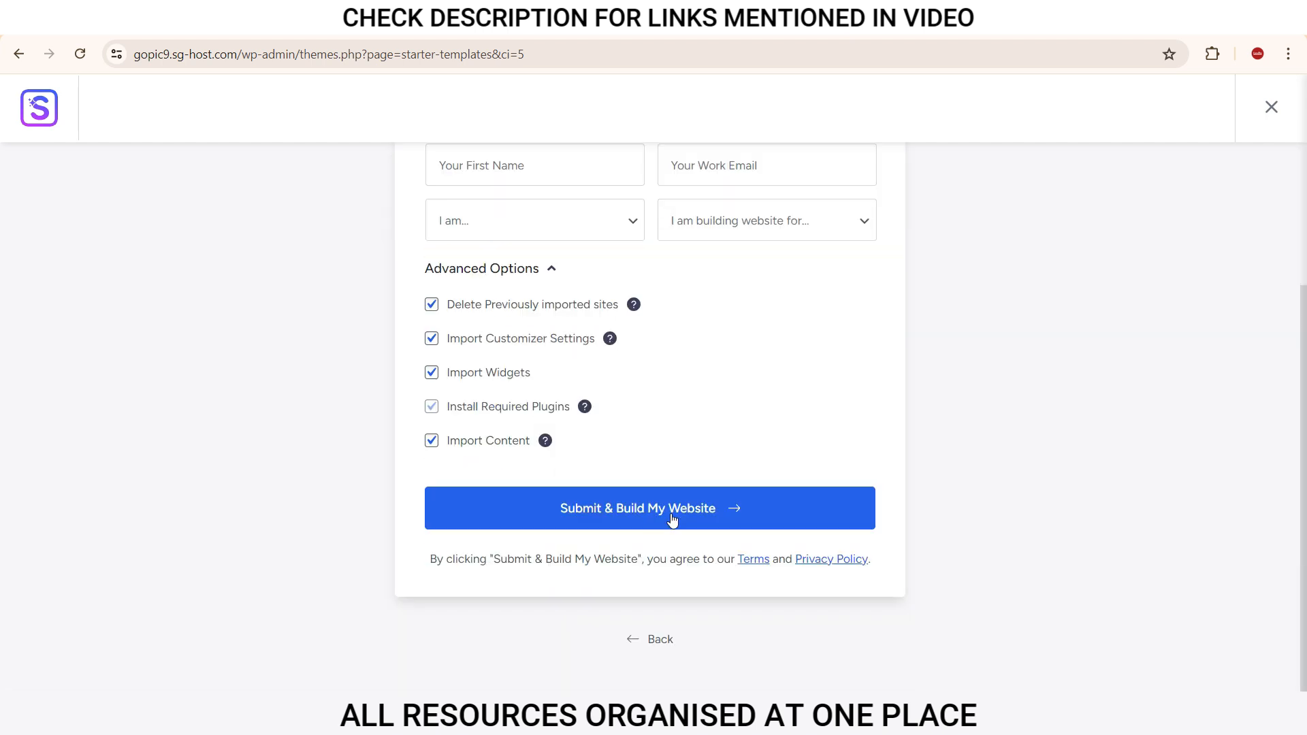
left_click(673, 519)
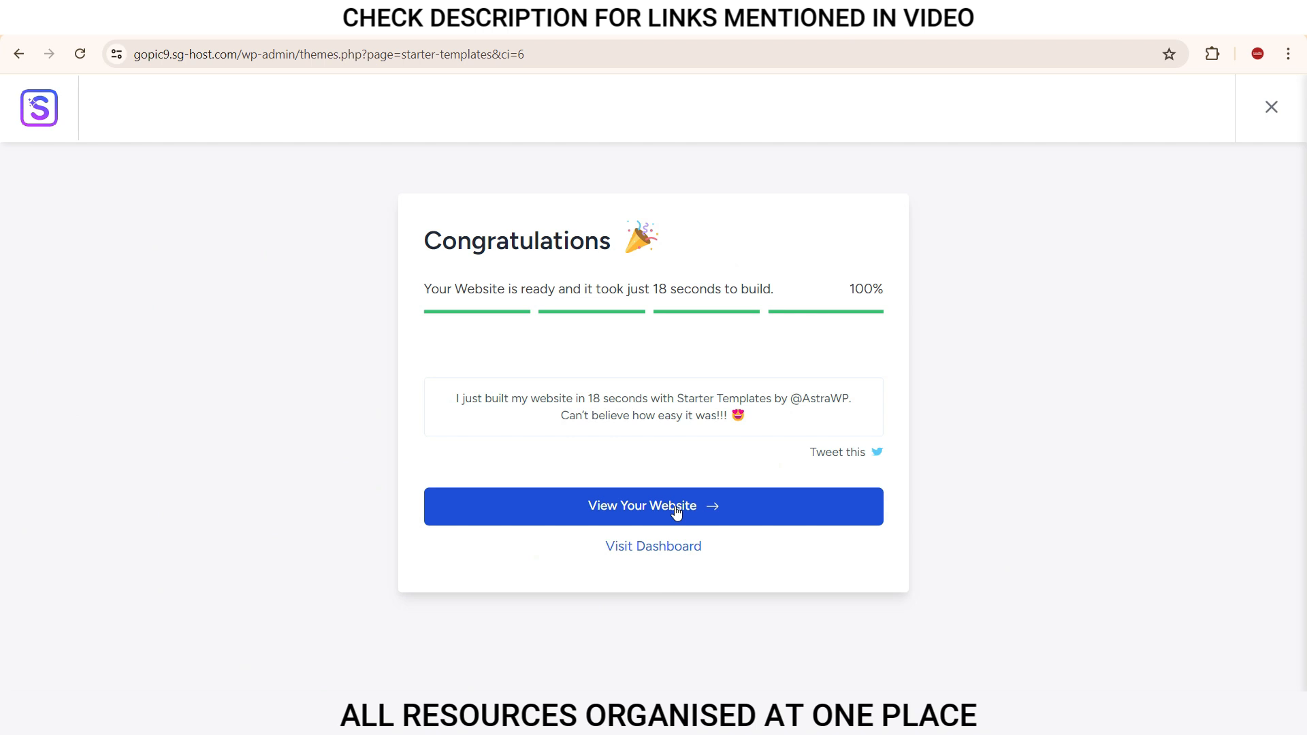
Step: View the newly built website and go from its front page to the WordPress dashboard
left_click(675, 506)
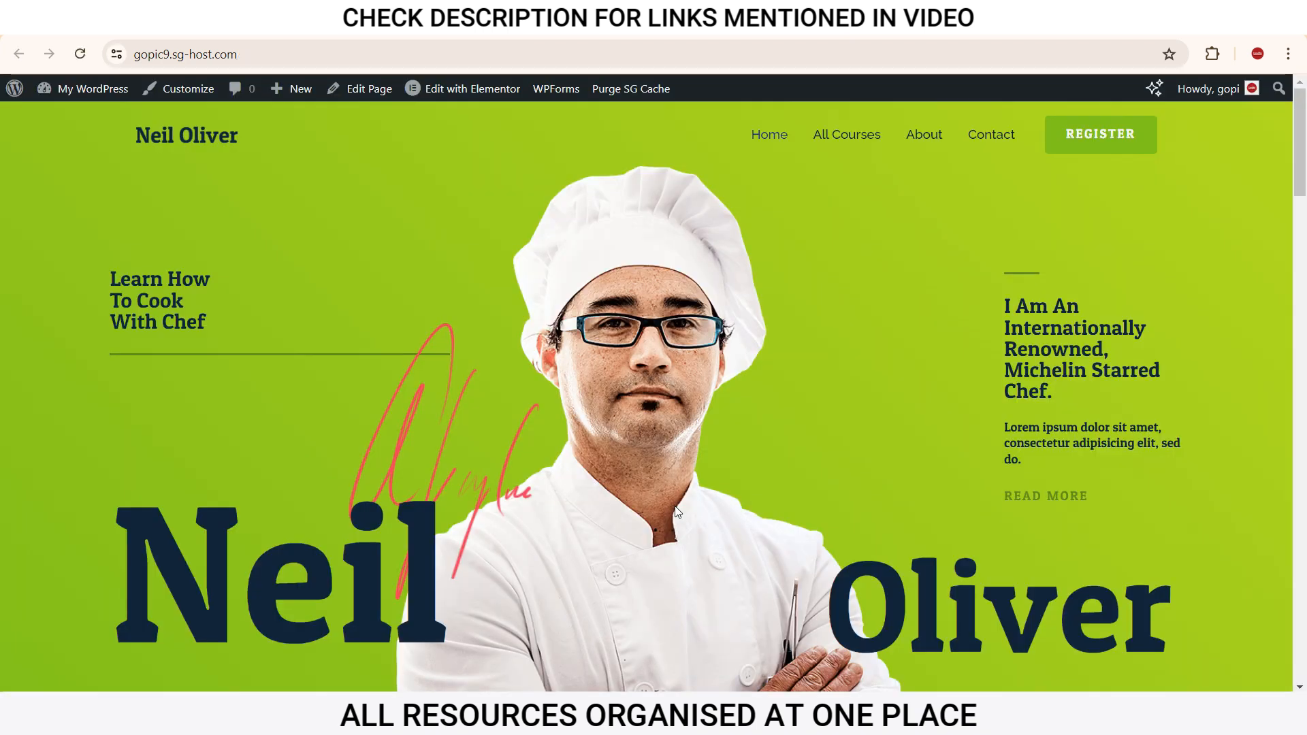
mouse_move(79, 98)
mouse_move(495, 96)
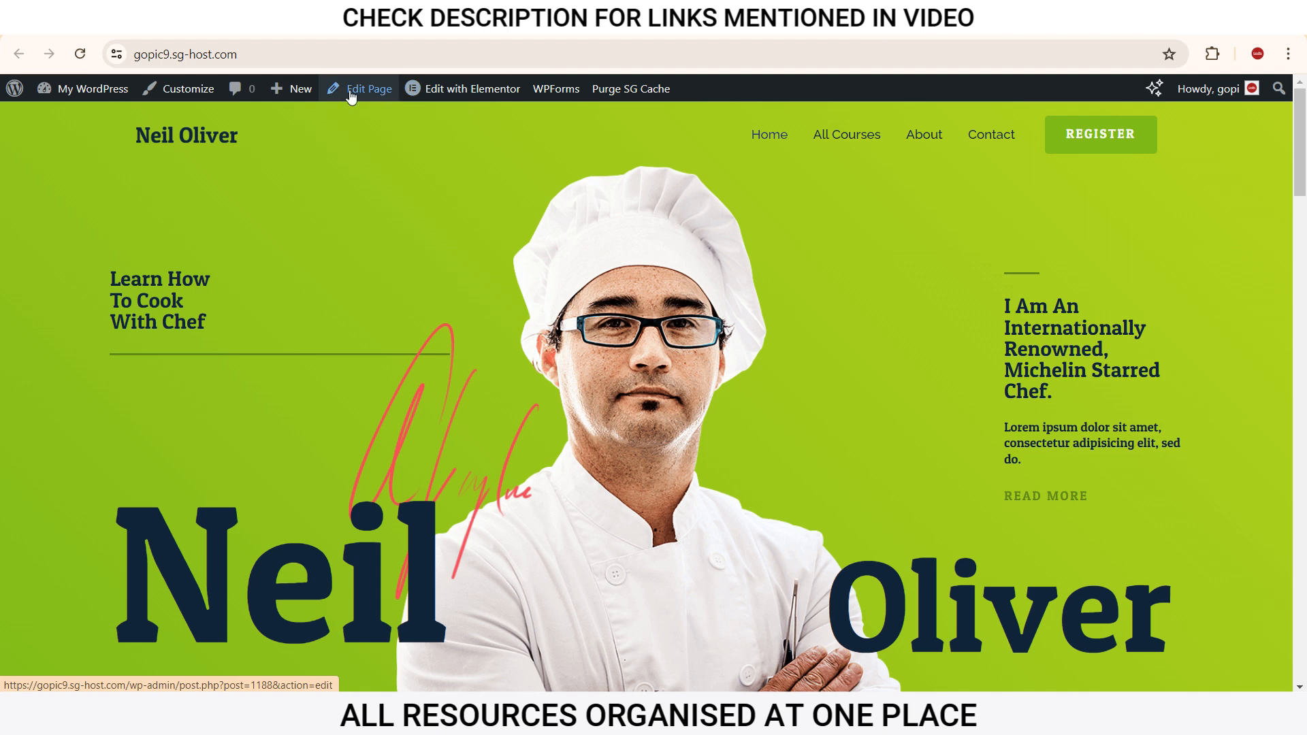
mouse_move(439, 95)
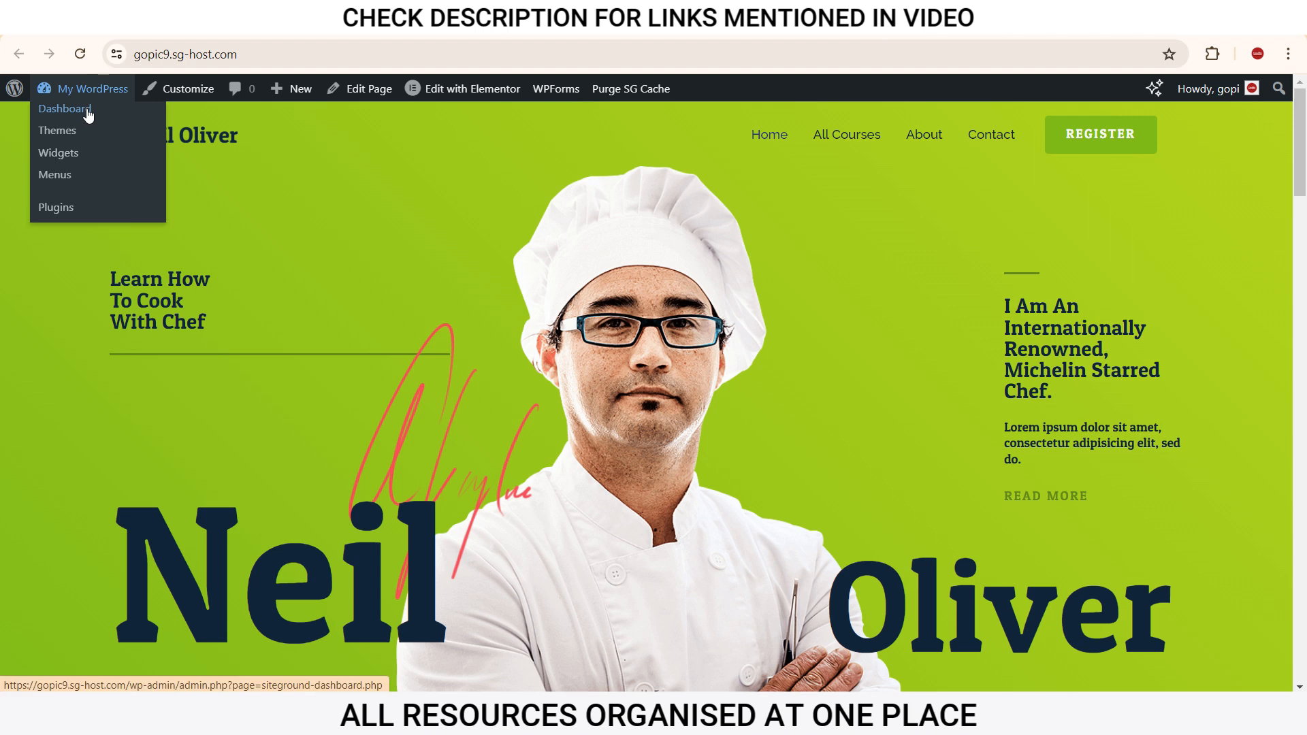
left_click(88, 111)
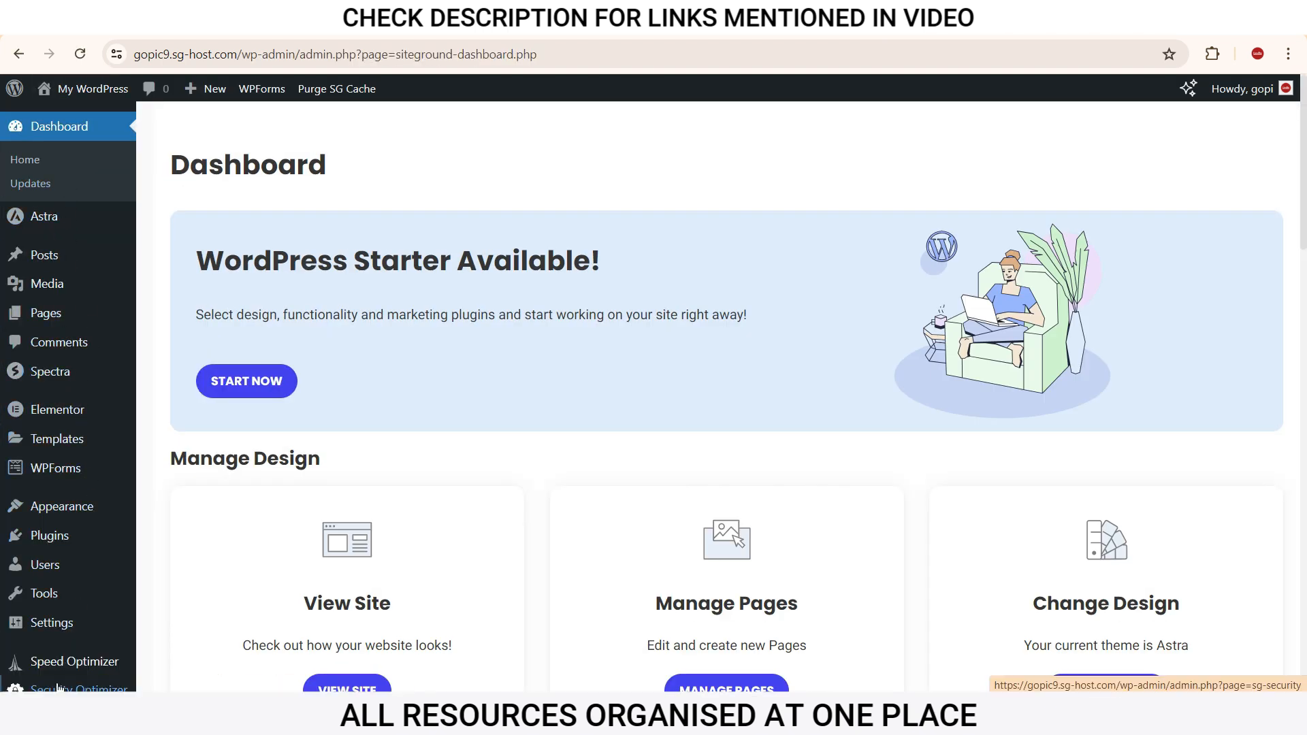
Step: Review the site's lists of pages, media files and posts, and the options available under Appearance
mouse_move(44, 325)
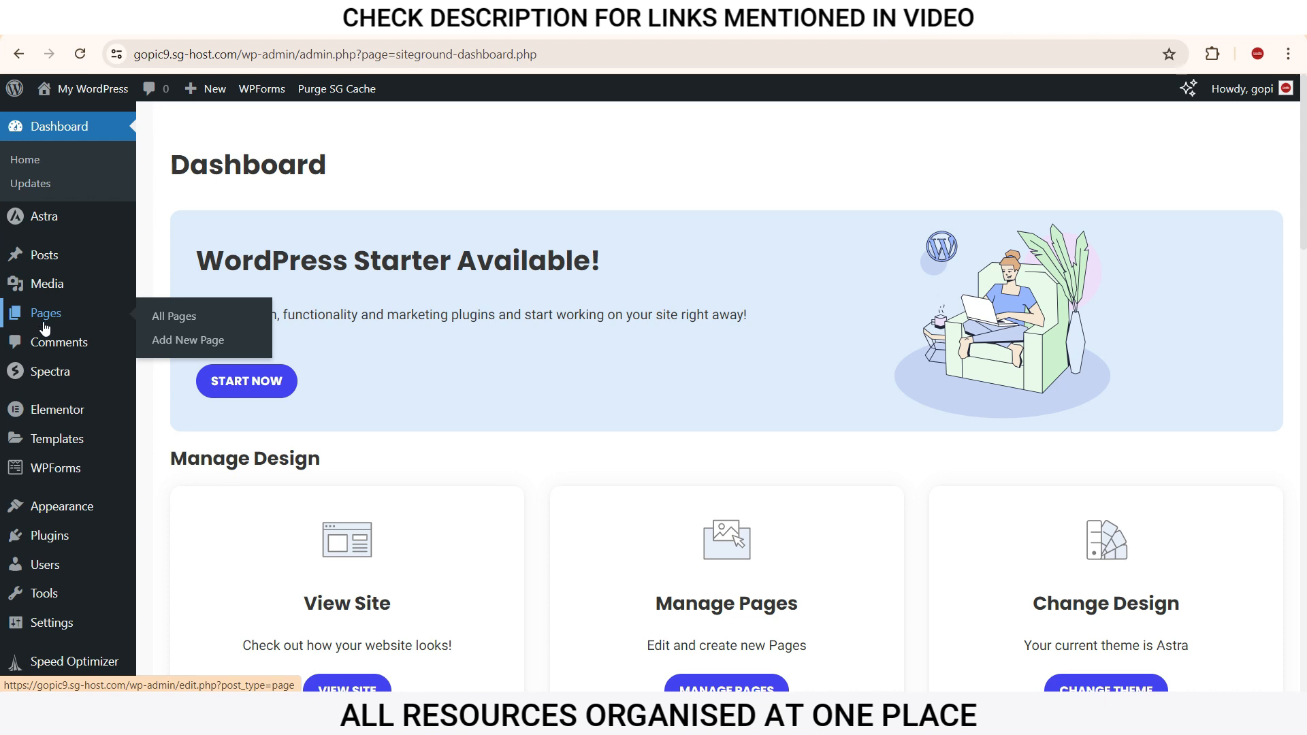
left_click(169, 317)
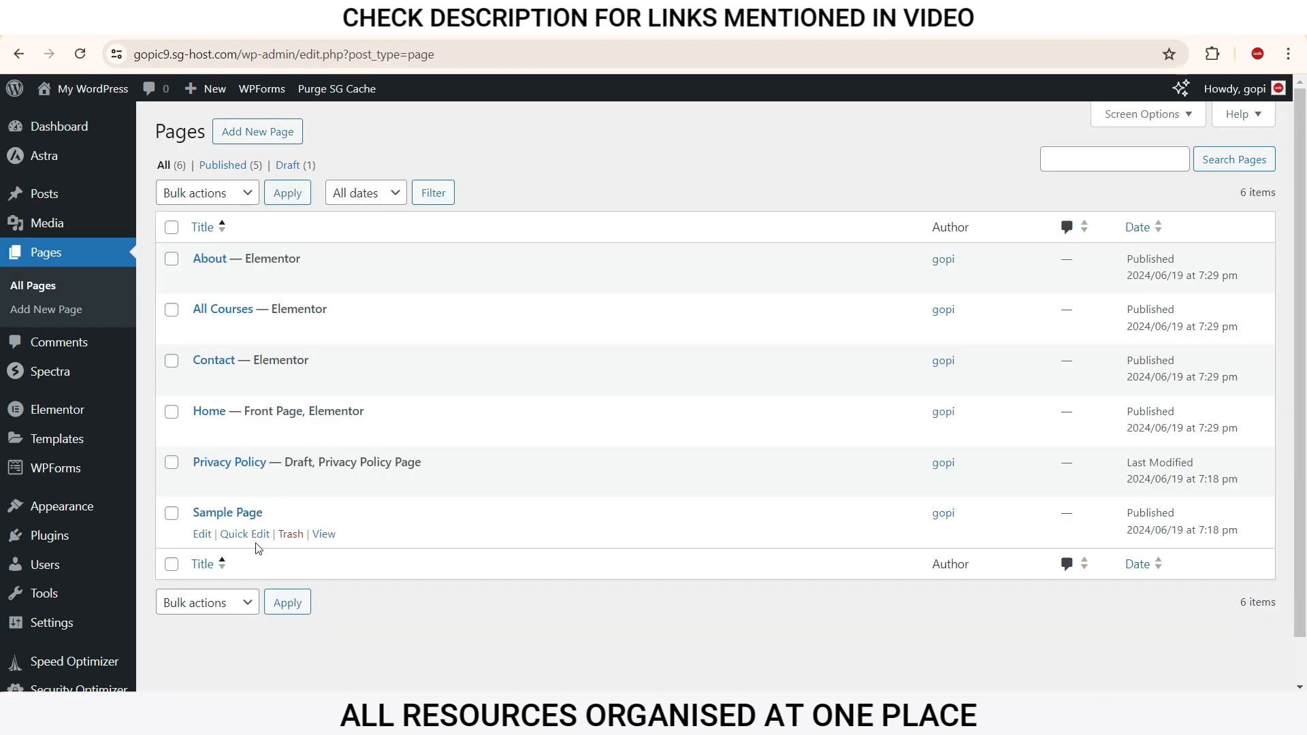
left_click(55, 223)
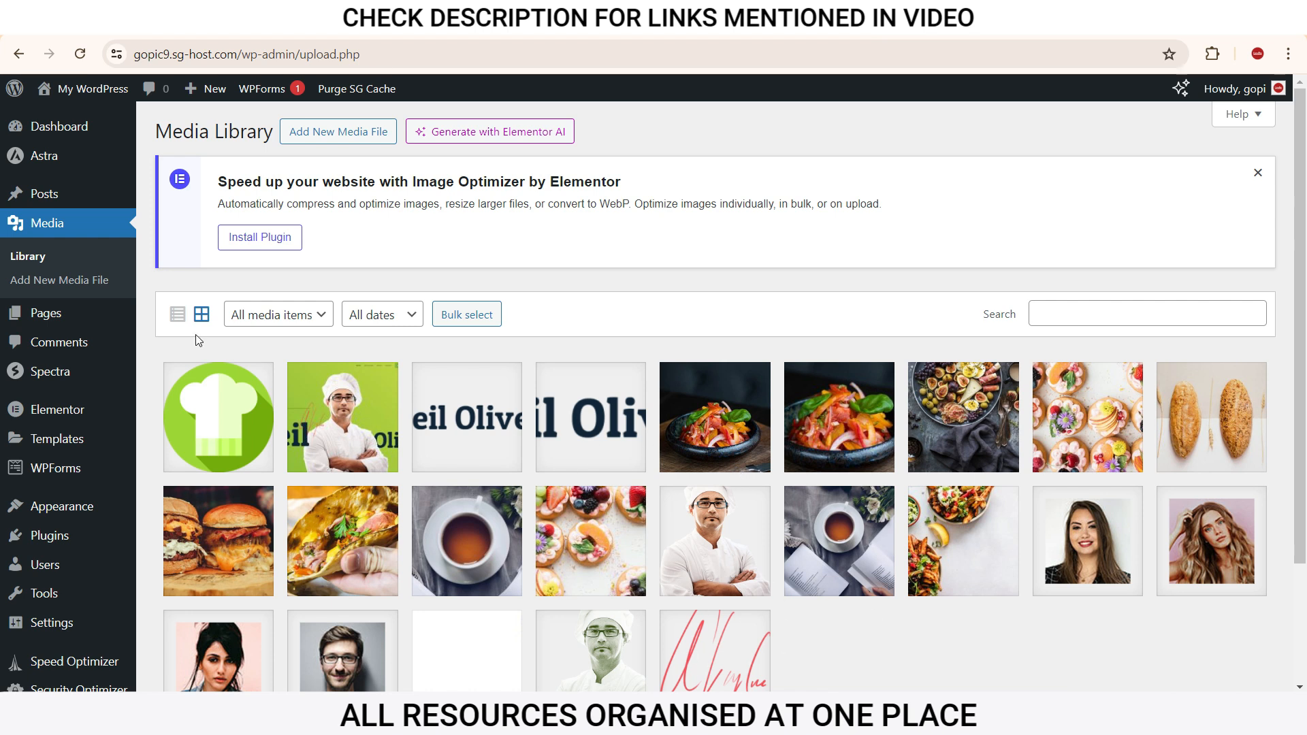
mouse_move(40, 195)
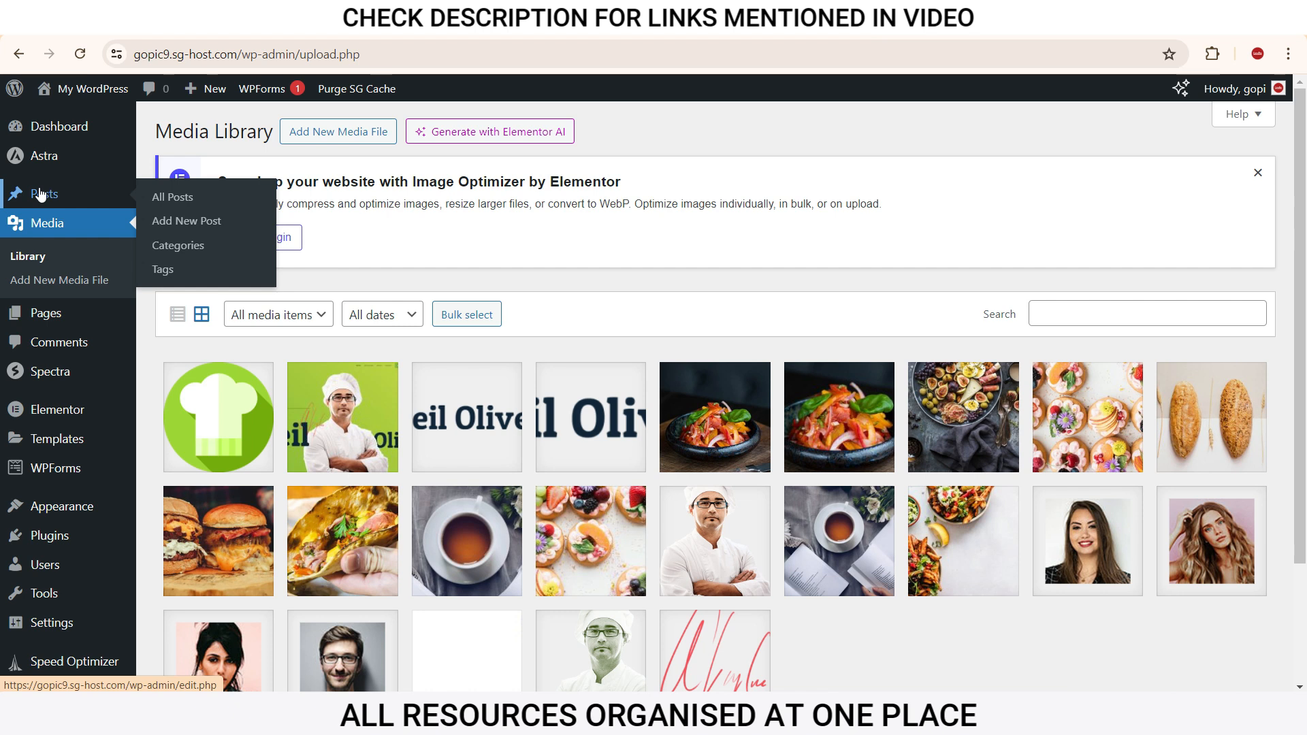
left_click(181, 198)
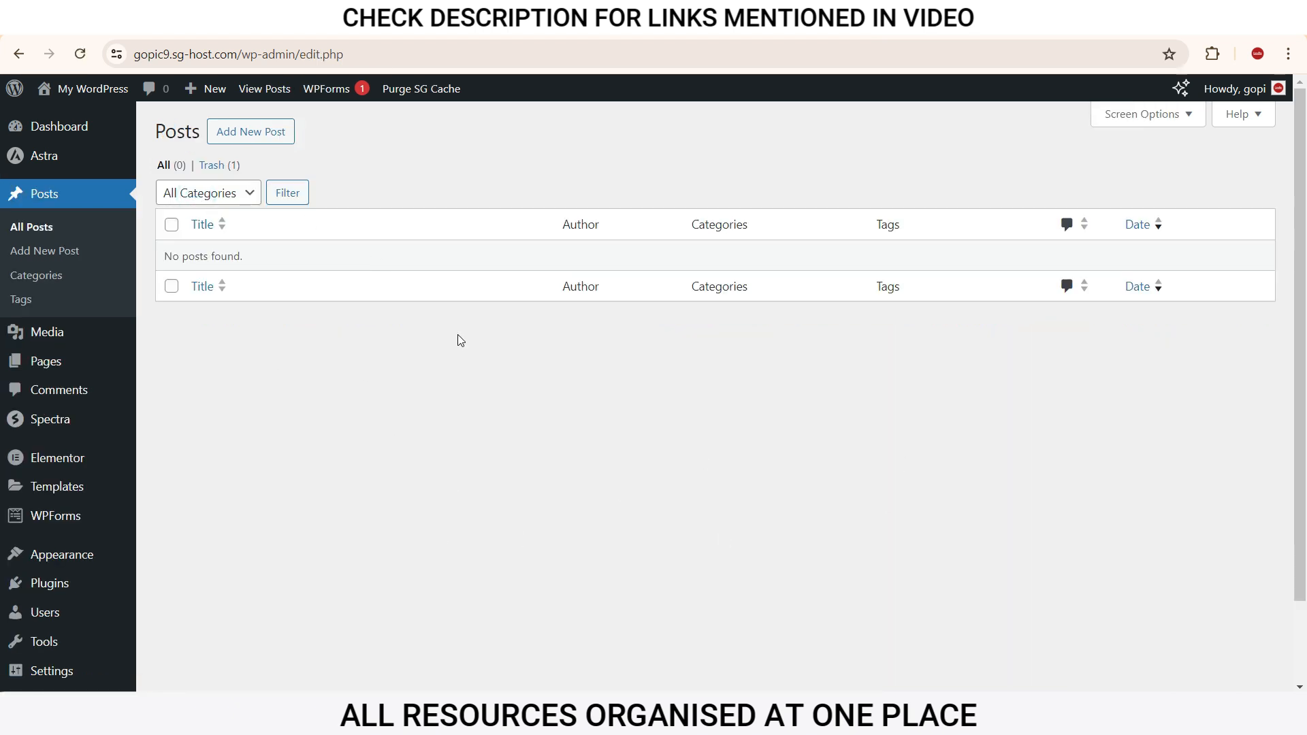
mouse_move(27, 556)
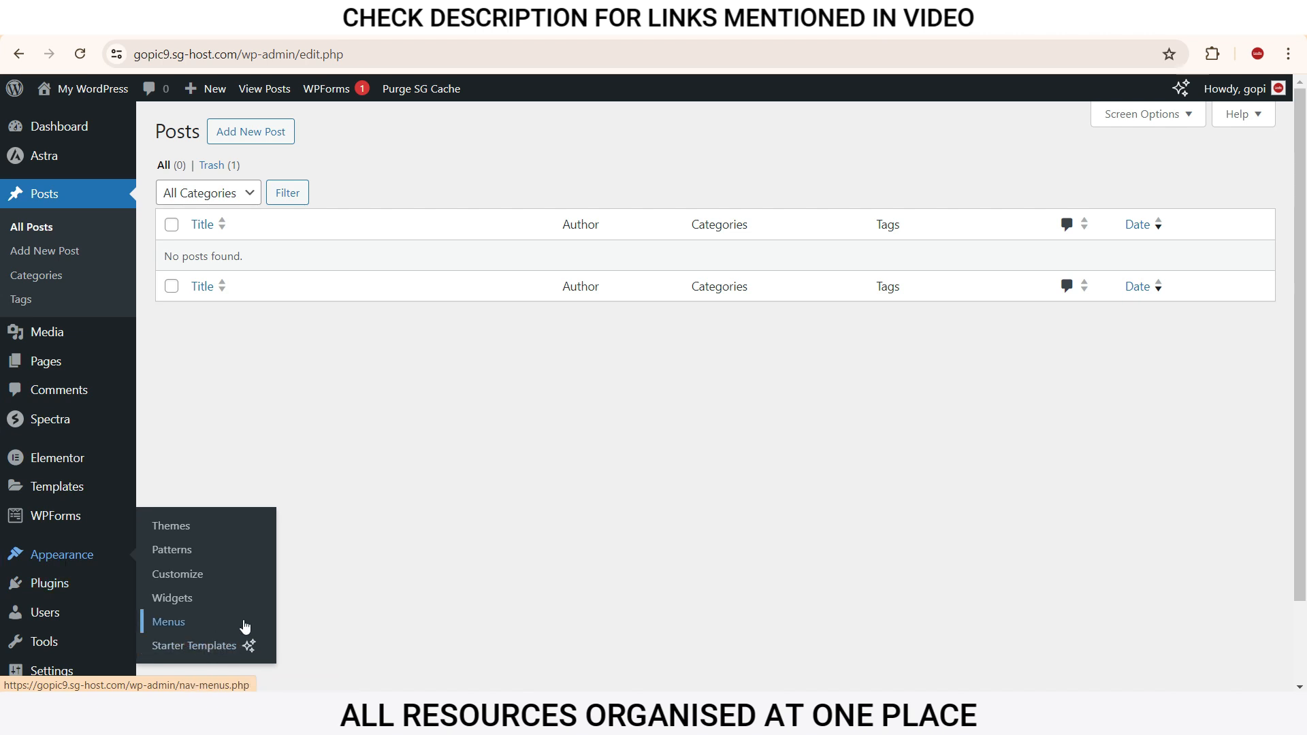
mouse_move(54, 597)
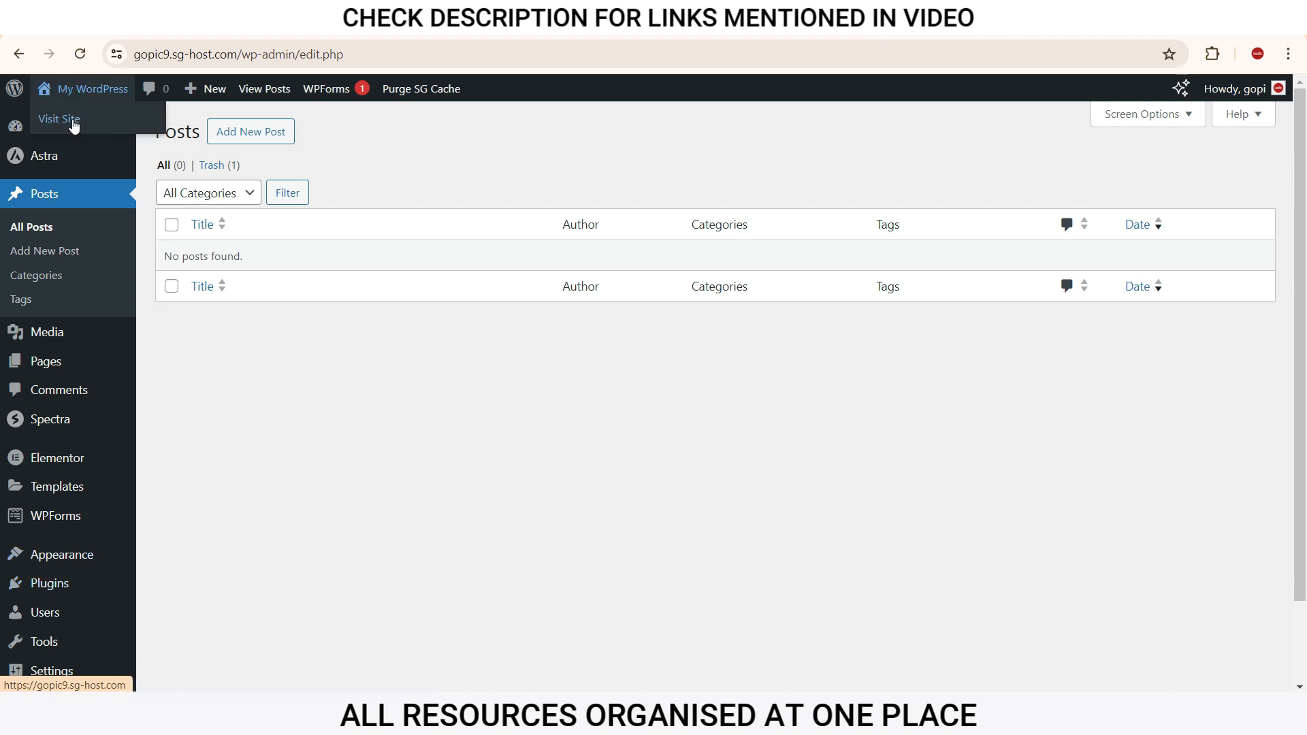
Step: Visit the live front page, edit it with Elementor and select the container around the "Learn How To Cook With Chef" heading
left_click(74, 122)
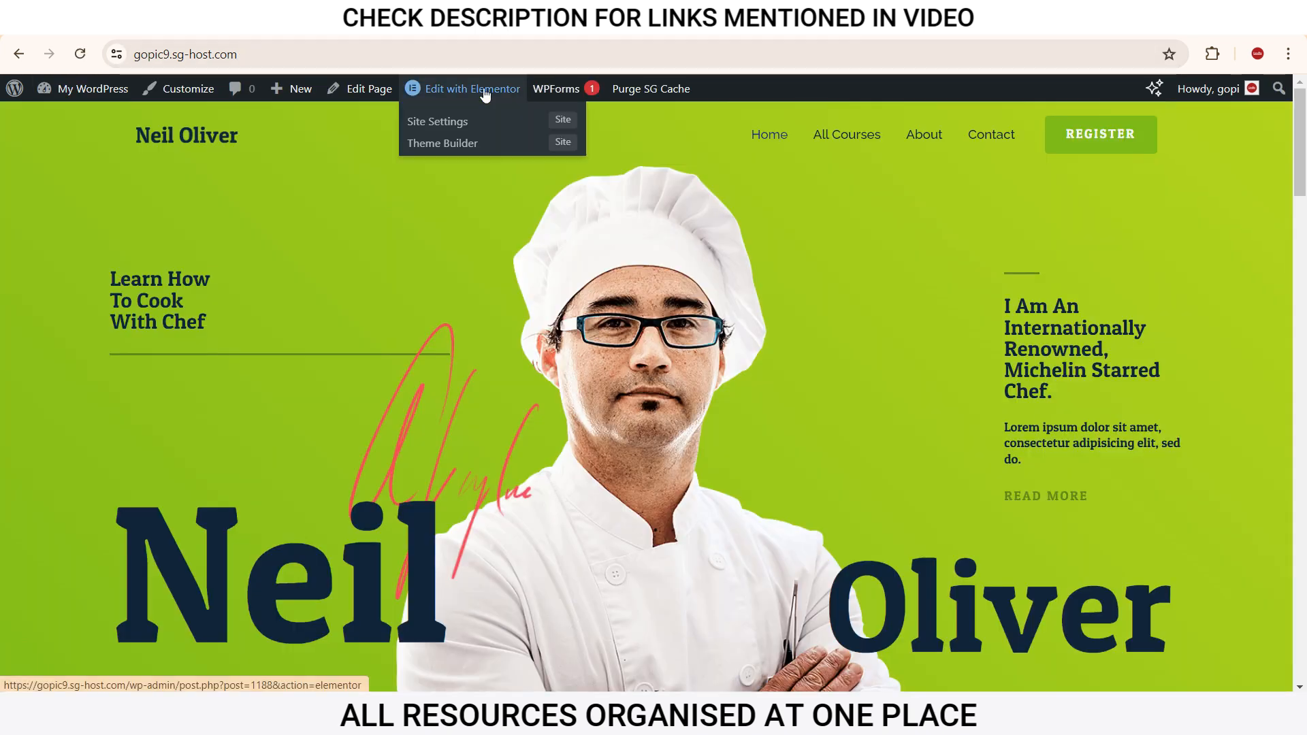
left_click(484, 90)
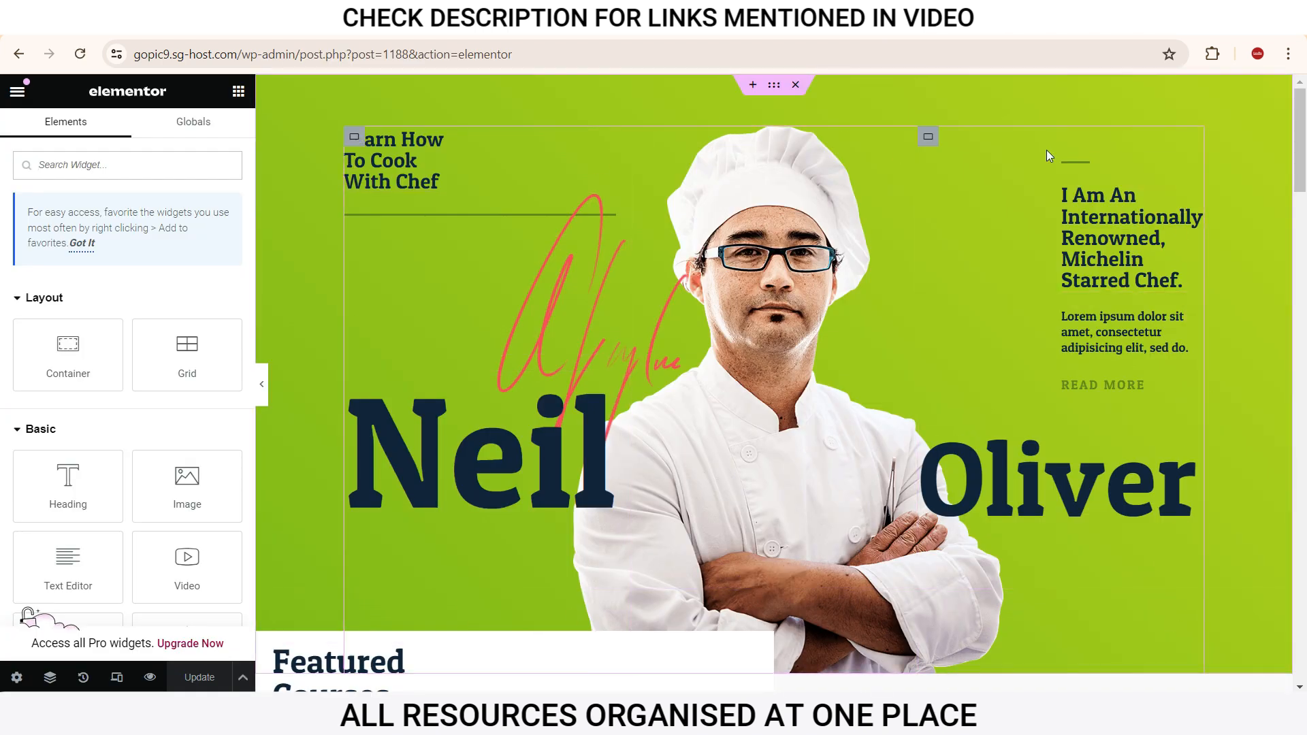
left_click(356, 138)
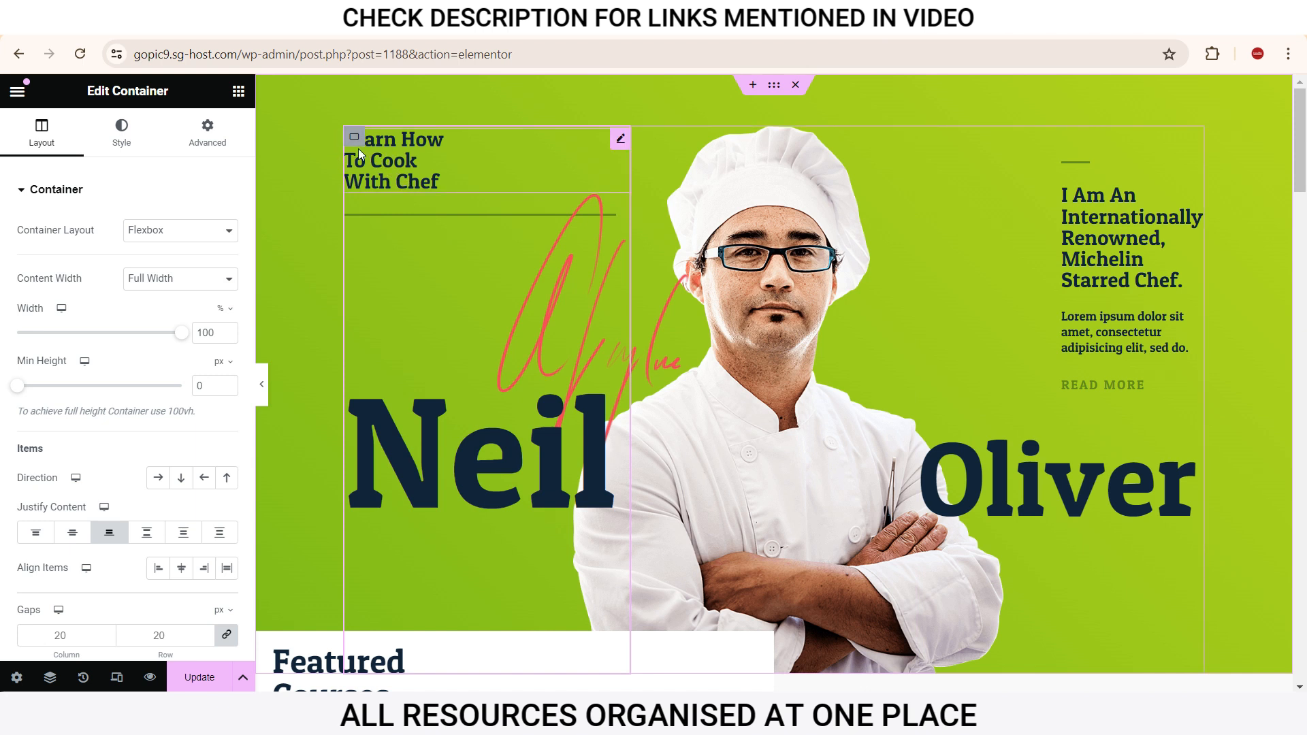
Step: Select the "Learn How To Cook With Chef" heading in the hero section for editing
left_click(378, 148)
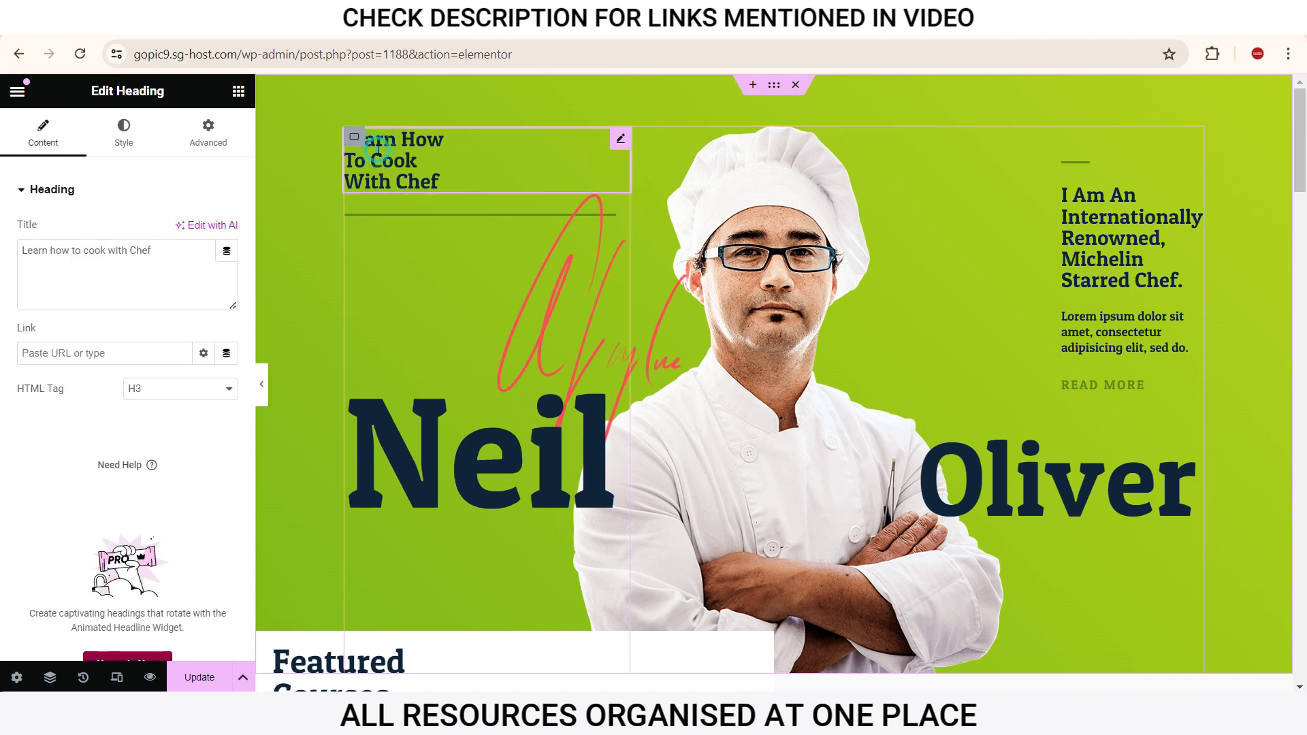
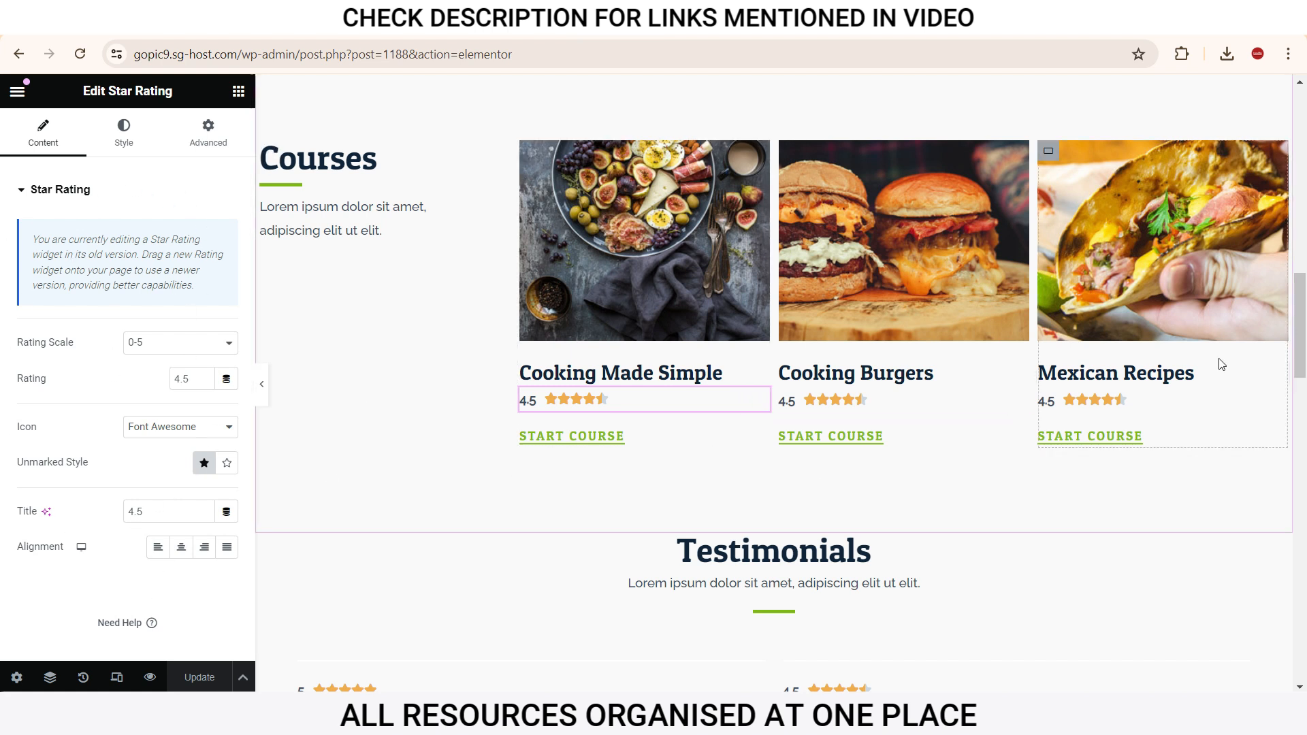
Step: Try lowering the first testimonial's star rating to 4.6
scroll(1218, 365, "down", 5)
scroll(913, 304, "down", 2)
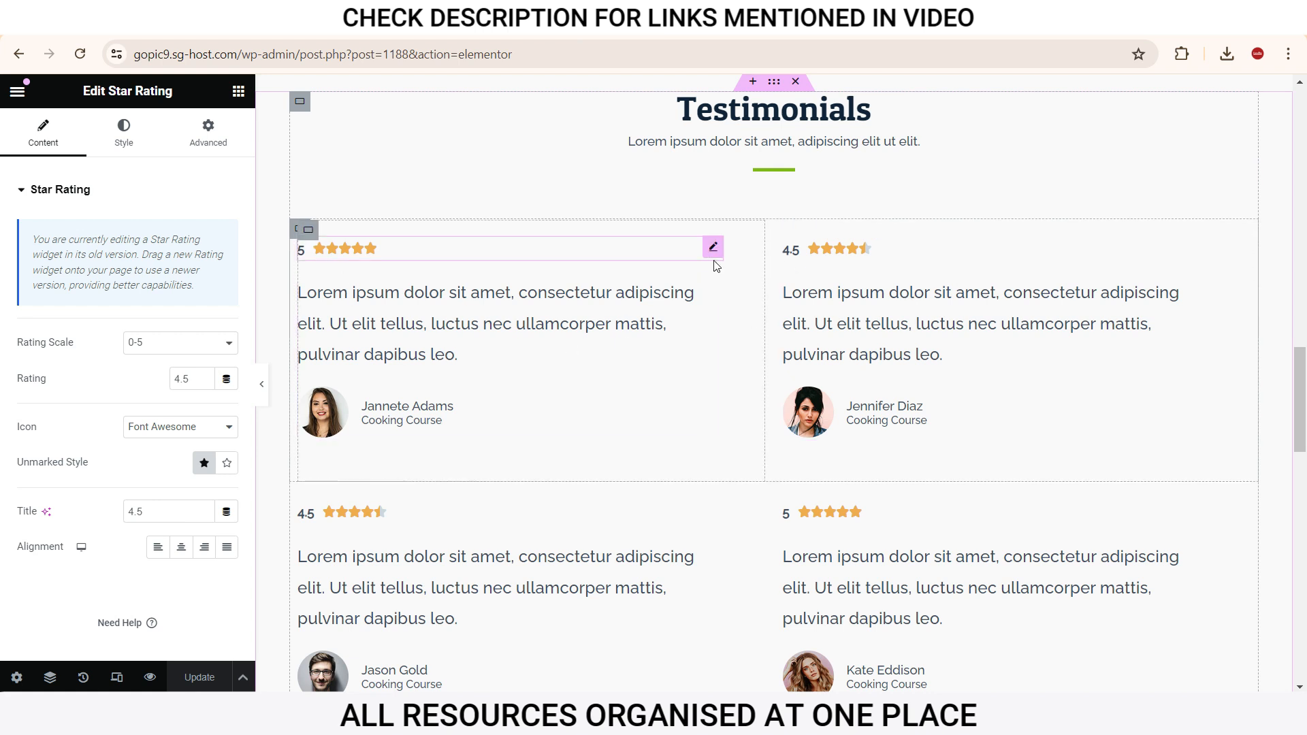
left_click(713, 247)
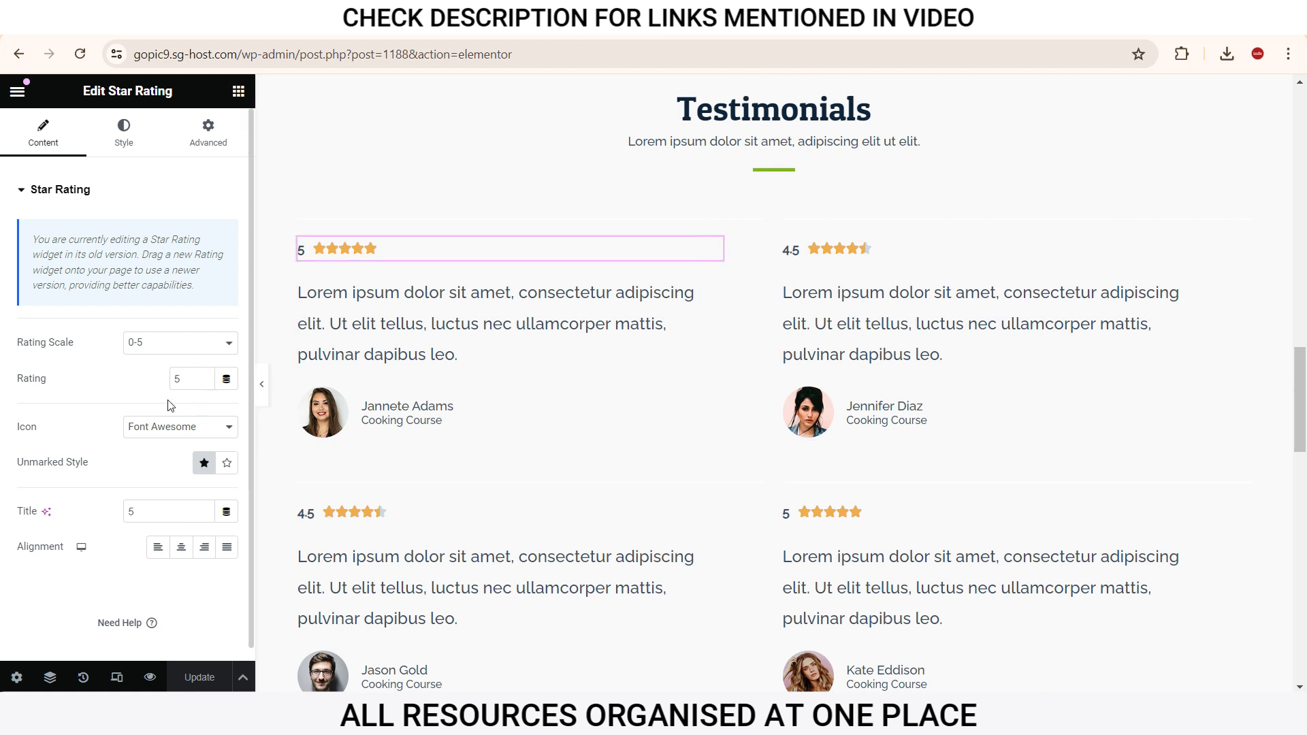
left_click(204, 382)
left_click(205, 383)
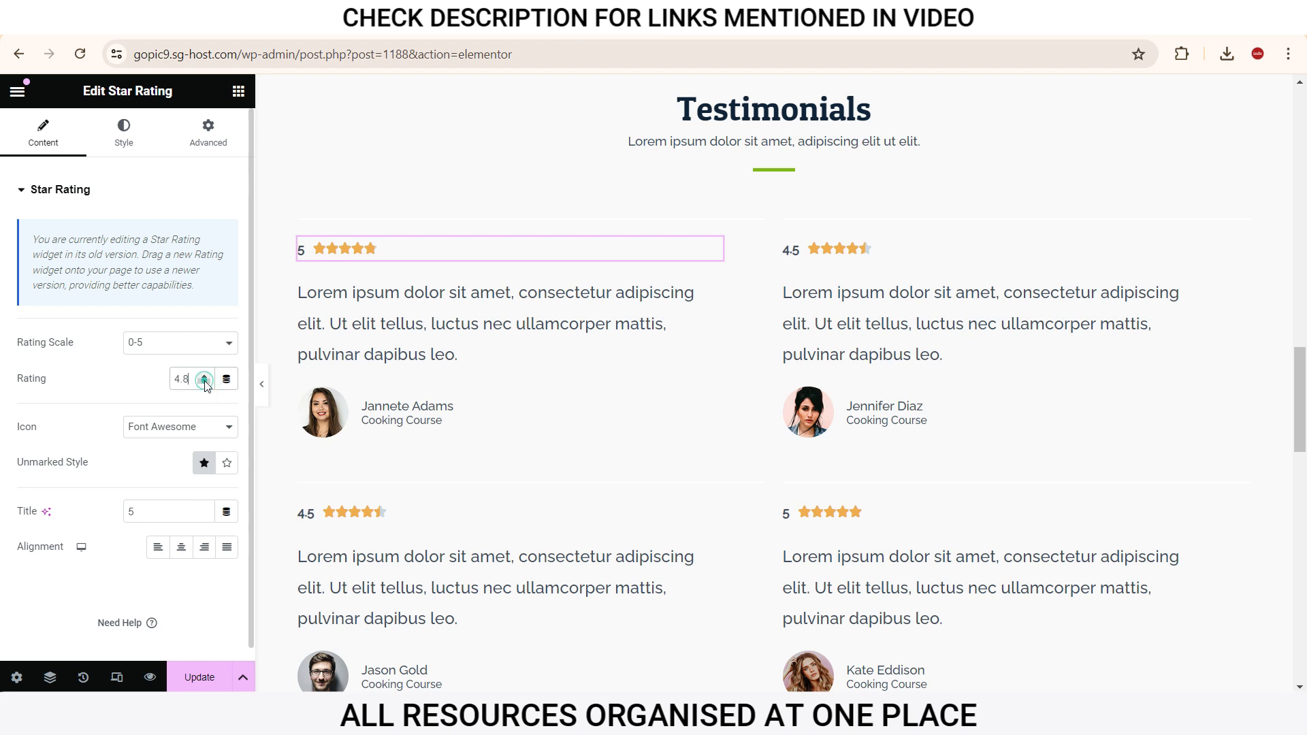
left_click(205, 383)
left_click(205, 384)
left_click(94, 393)
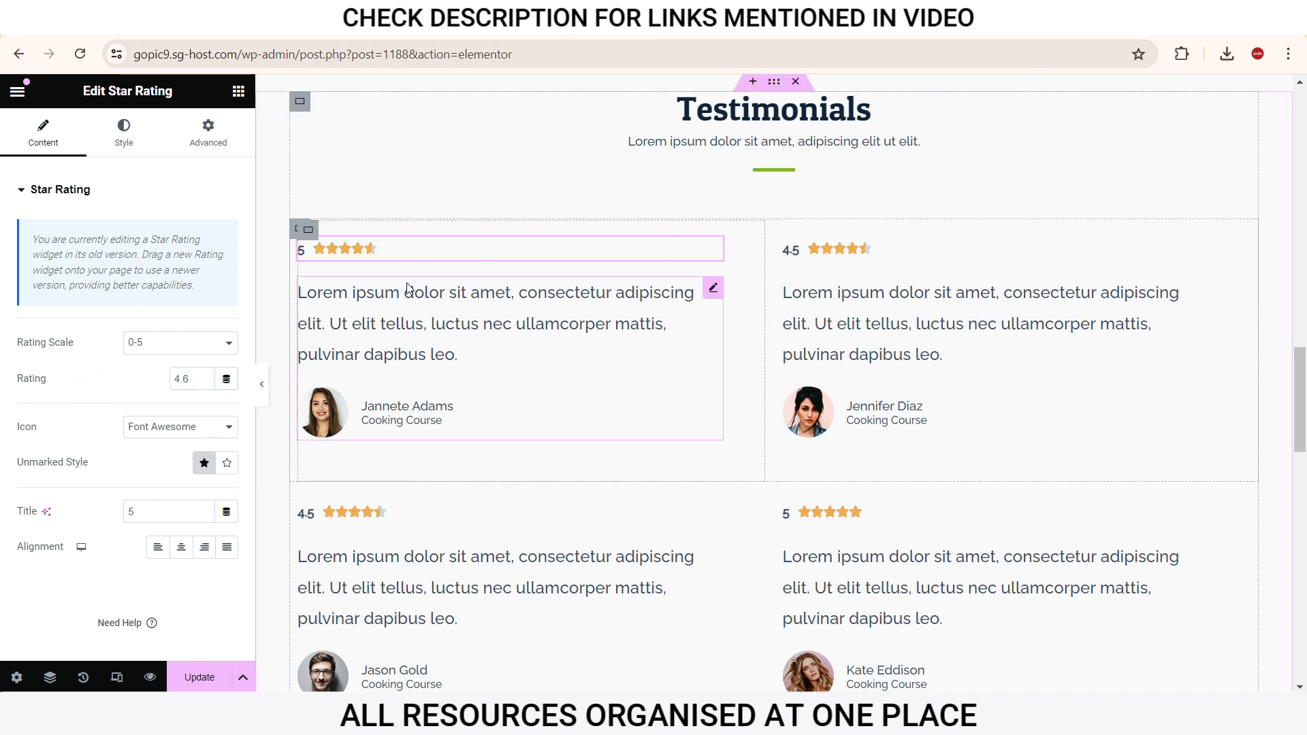
left_click(205, 384)
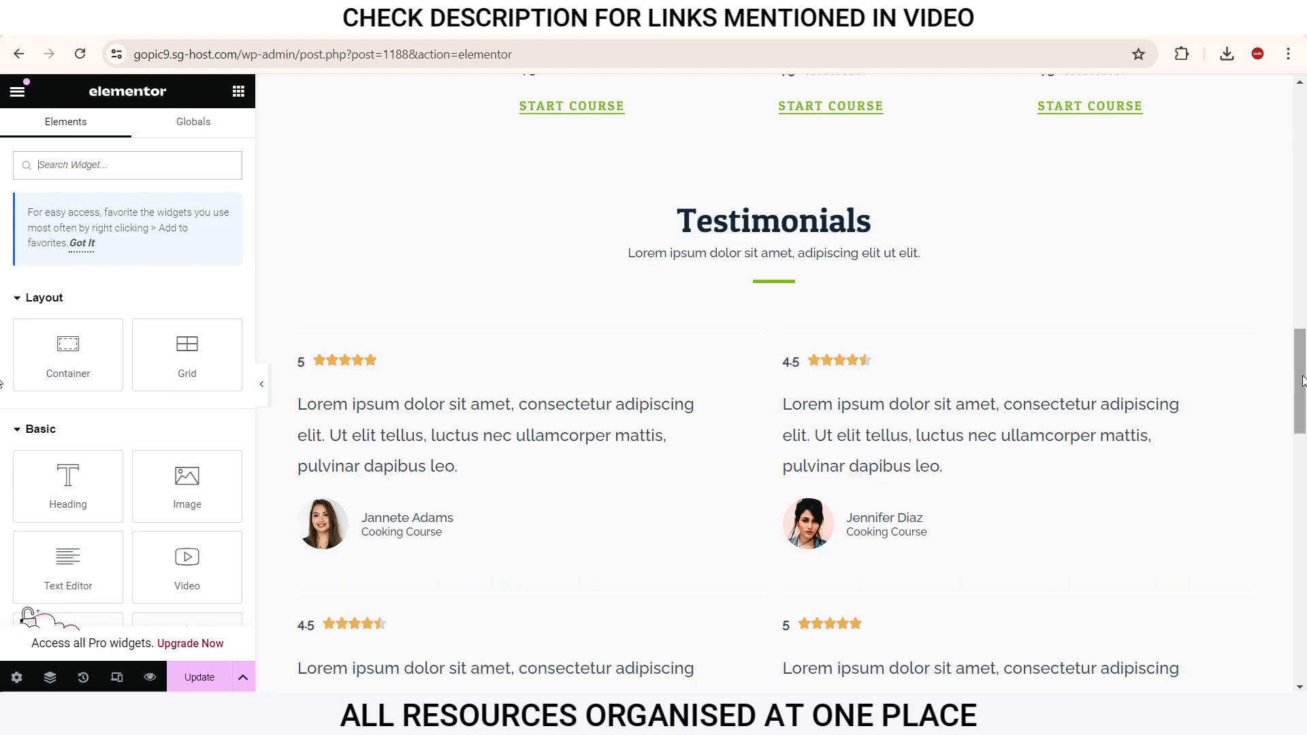
Step: Open the Features section container's background image for selection in the media library
left_click_drag(1302, 364, 1303, 505)
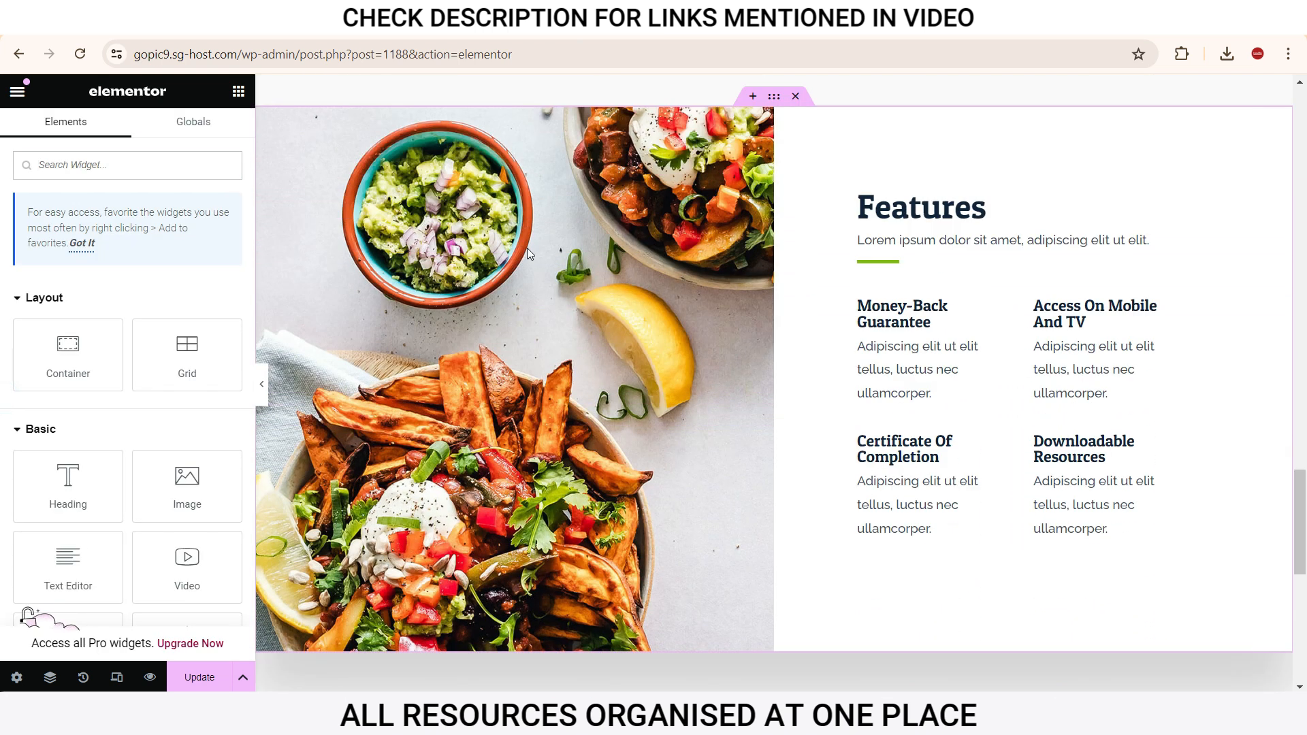
left_click(775, 99)
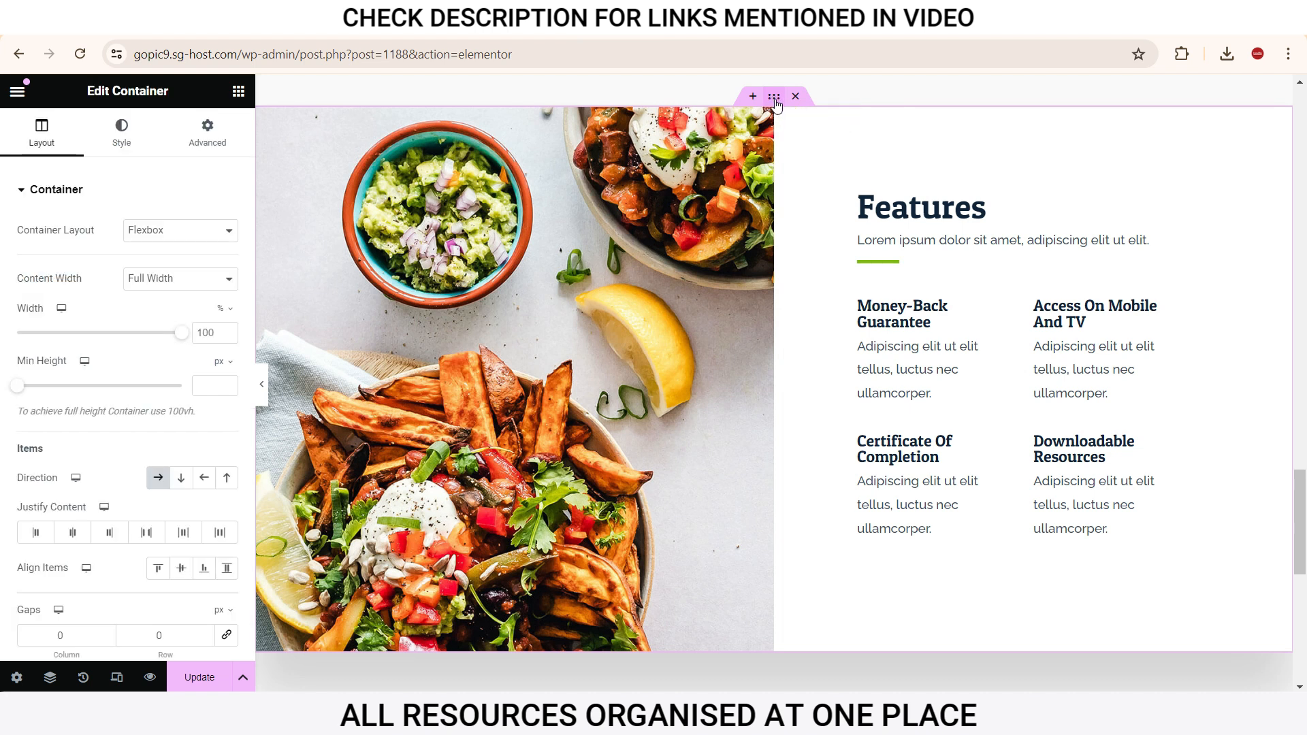
left_click(122, 139)
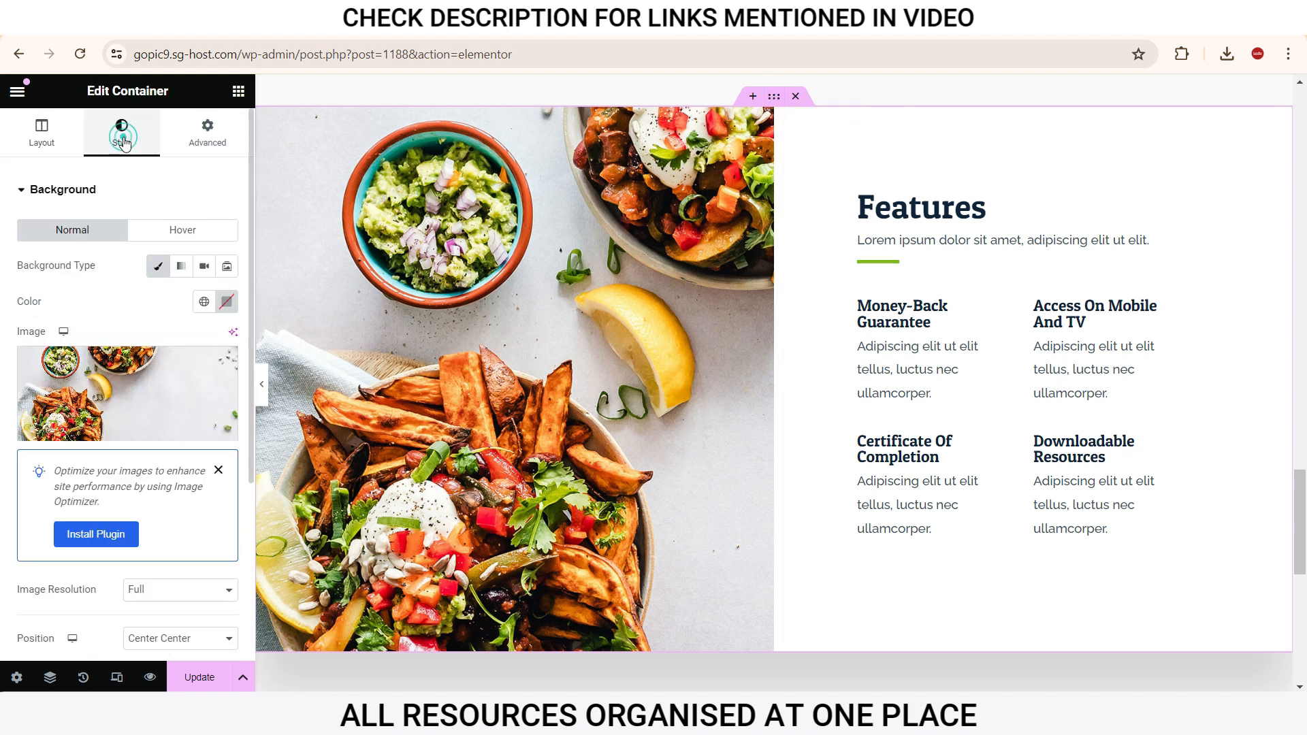
left_click(139, 396)
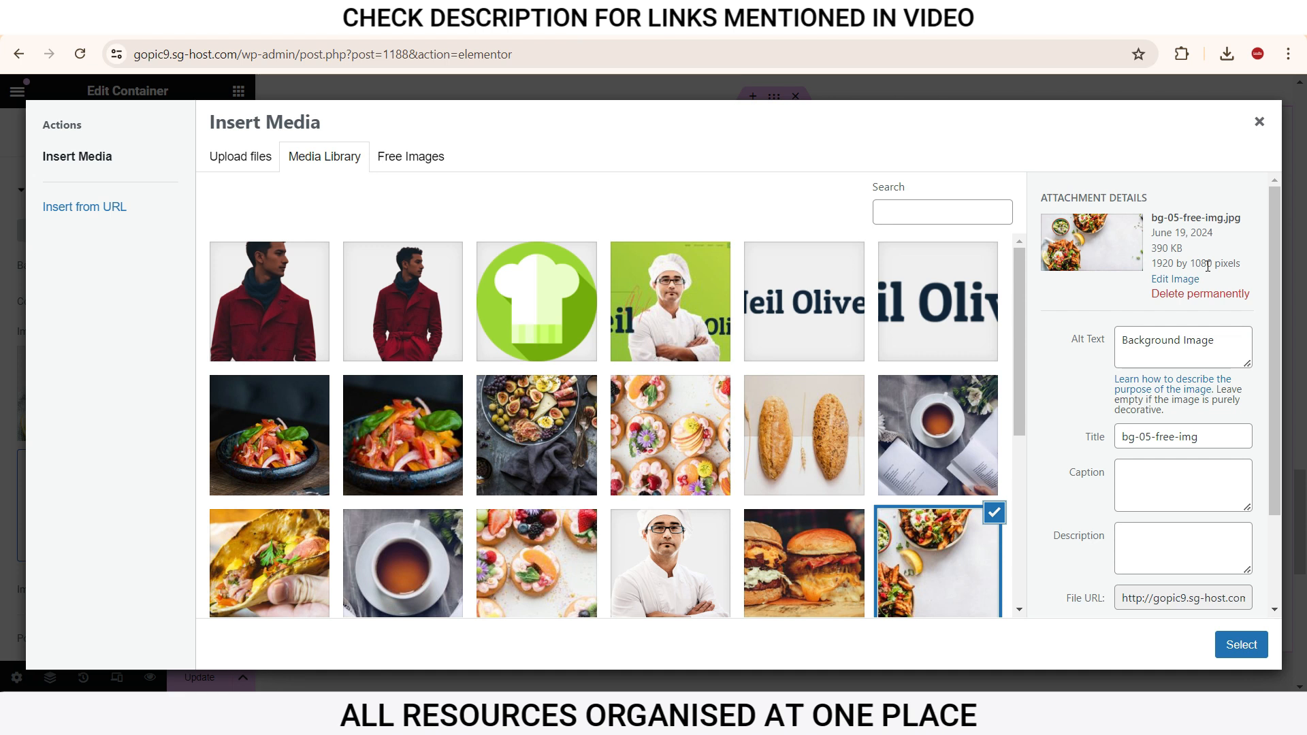
Step: Give the first red-coat photo the person's name as alt text and "Chef" plus the name as title, and leave the media library
left_click(263, 333)
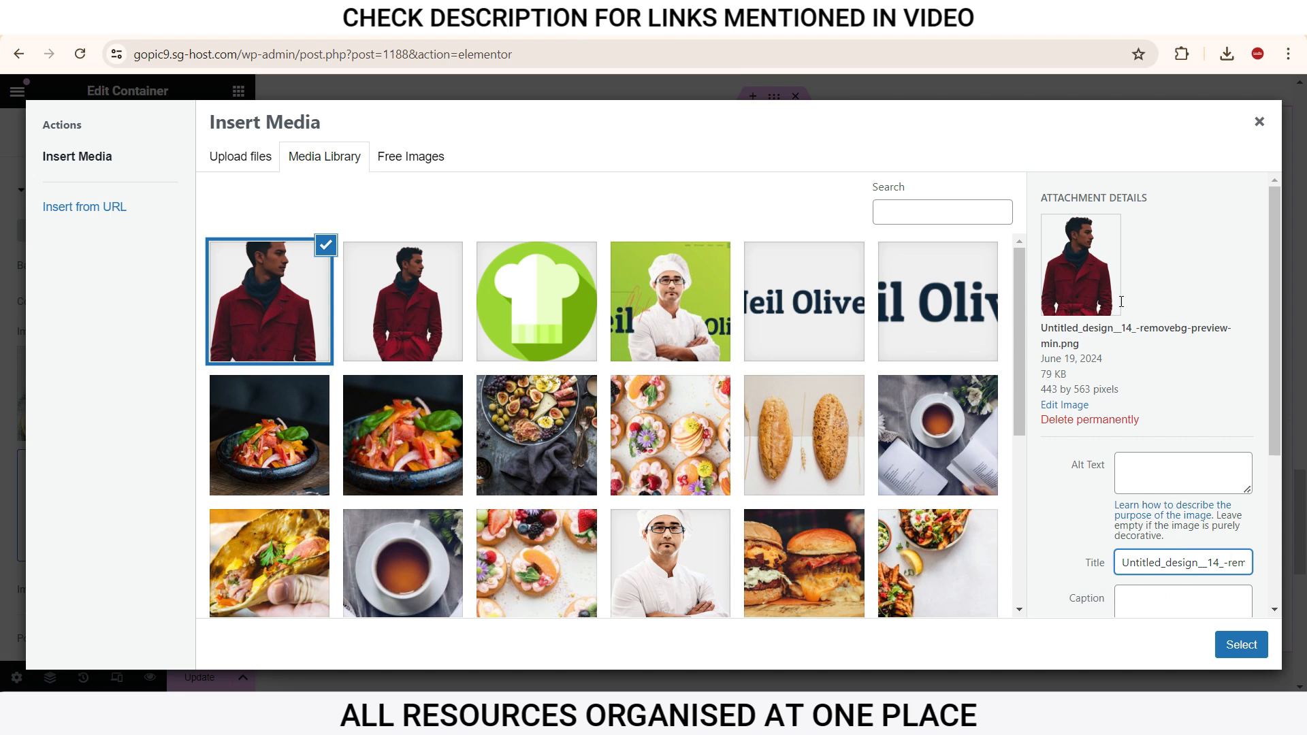
left_click(1216, 472)
type("Gopi_Krishna")
triple_click(1193, 563)
type("Ghef Gopi Krishna")
scroll(1124, 479, "down", 3)
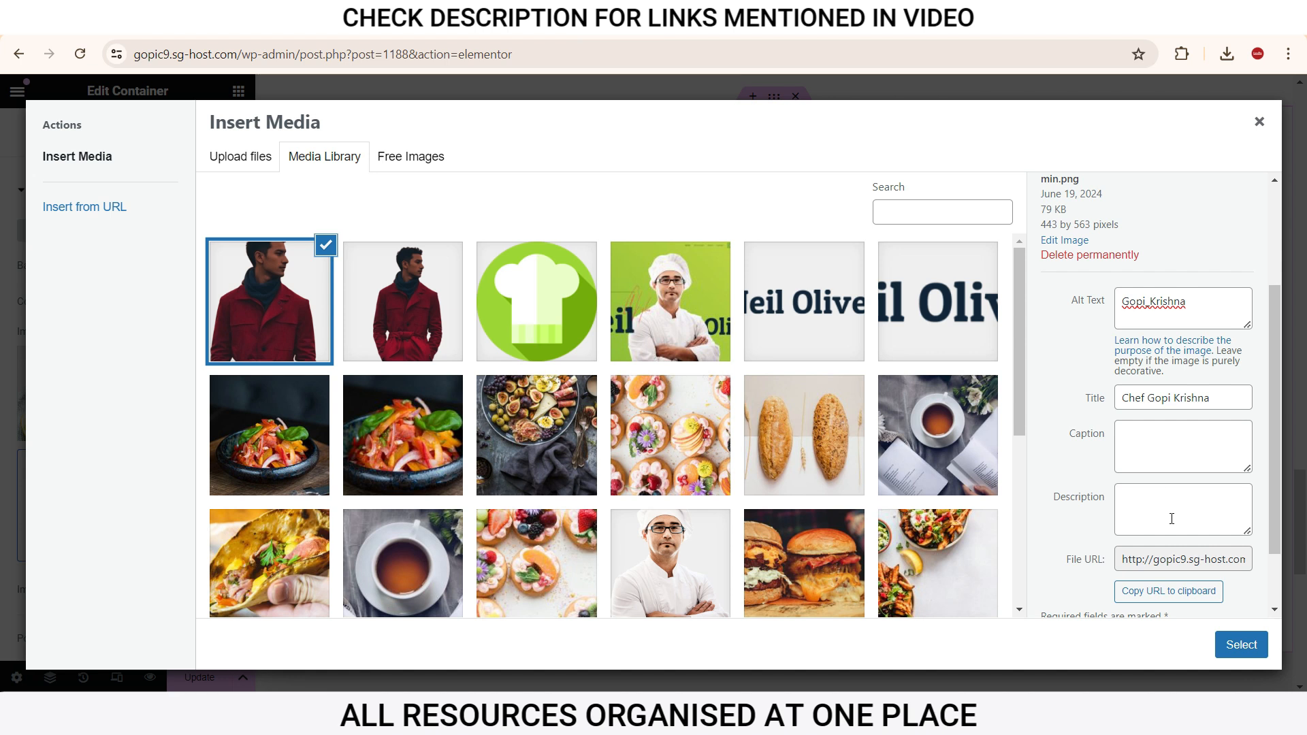
left_click(1258, 121)
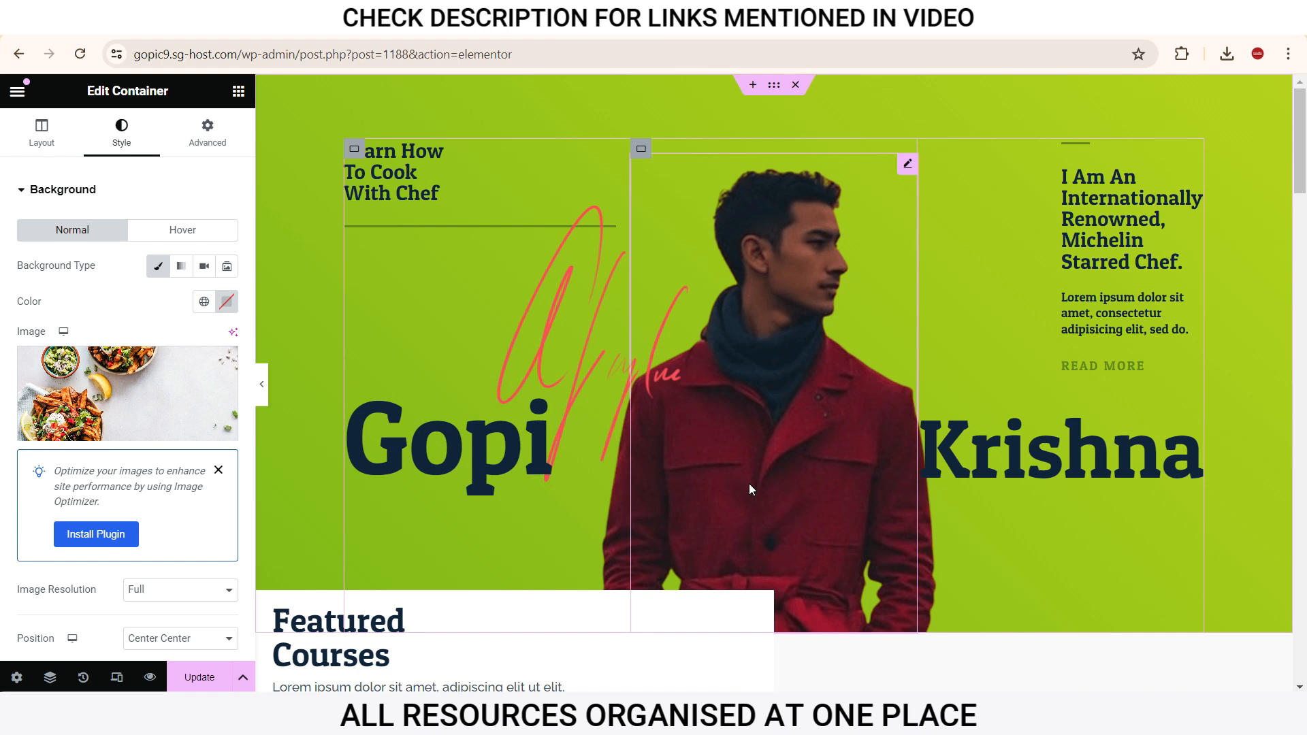
Step: Update the front page, preview the changes and return to the Elementor editor
left_click(199, 677)
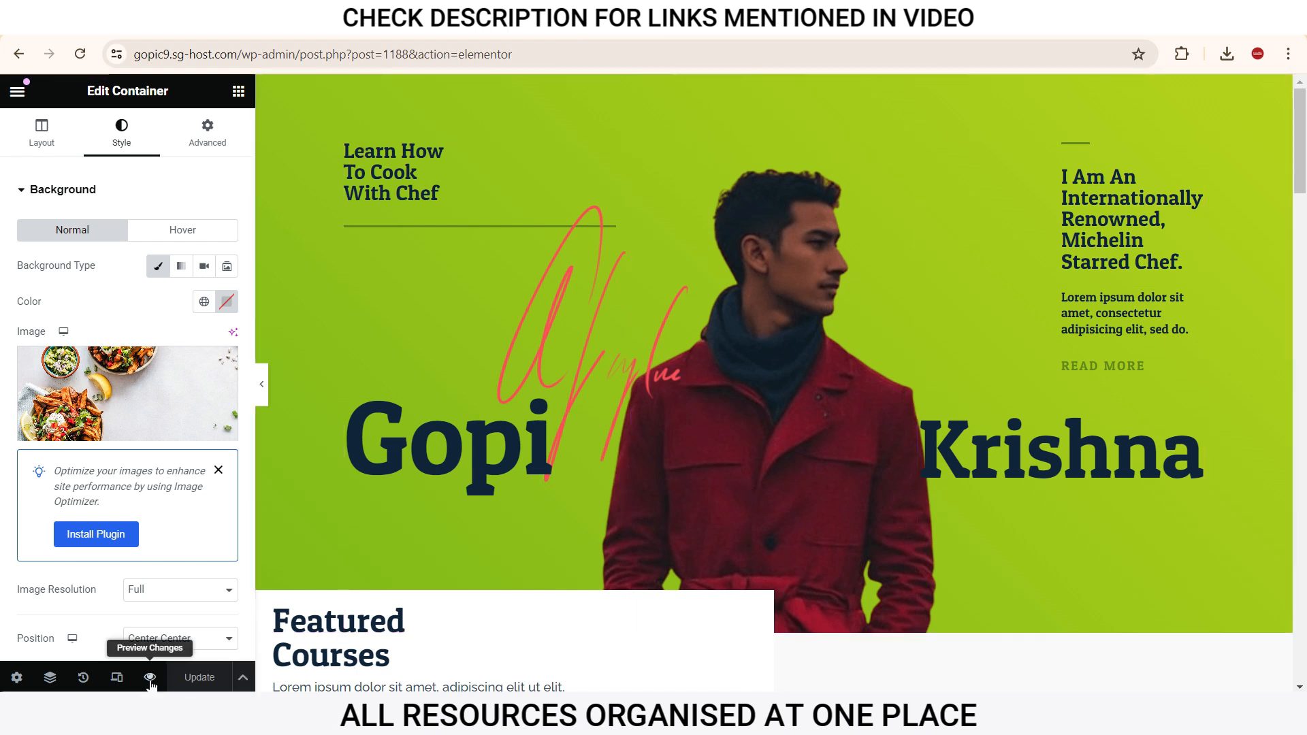
left_click(150, 679)
left_click_drag(1302, 143, 1305, 110)
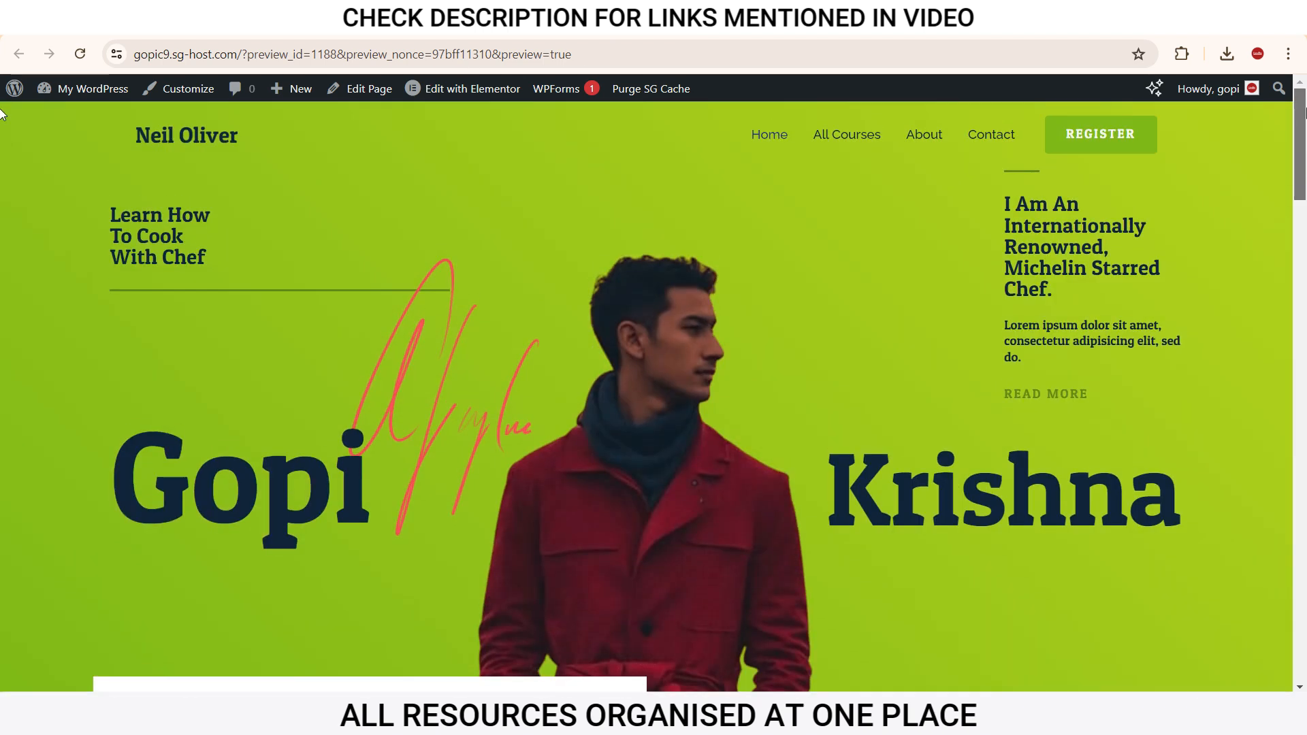
left_click(479, 101)
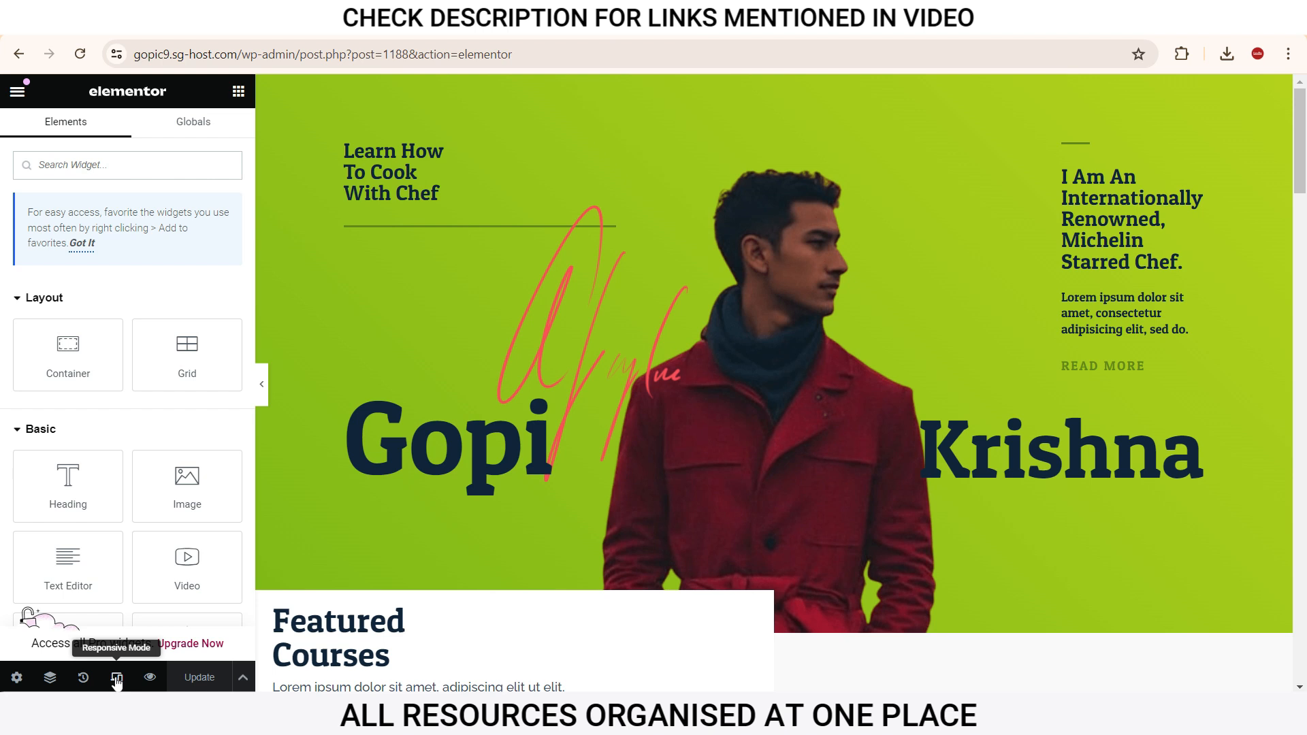
Step: Examine the front page in the tablet, mobile and desktop responsive views, and open the hero container's settings in the mobile view
left_click(116, 679)
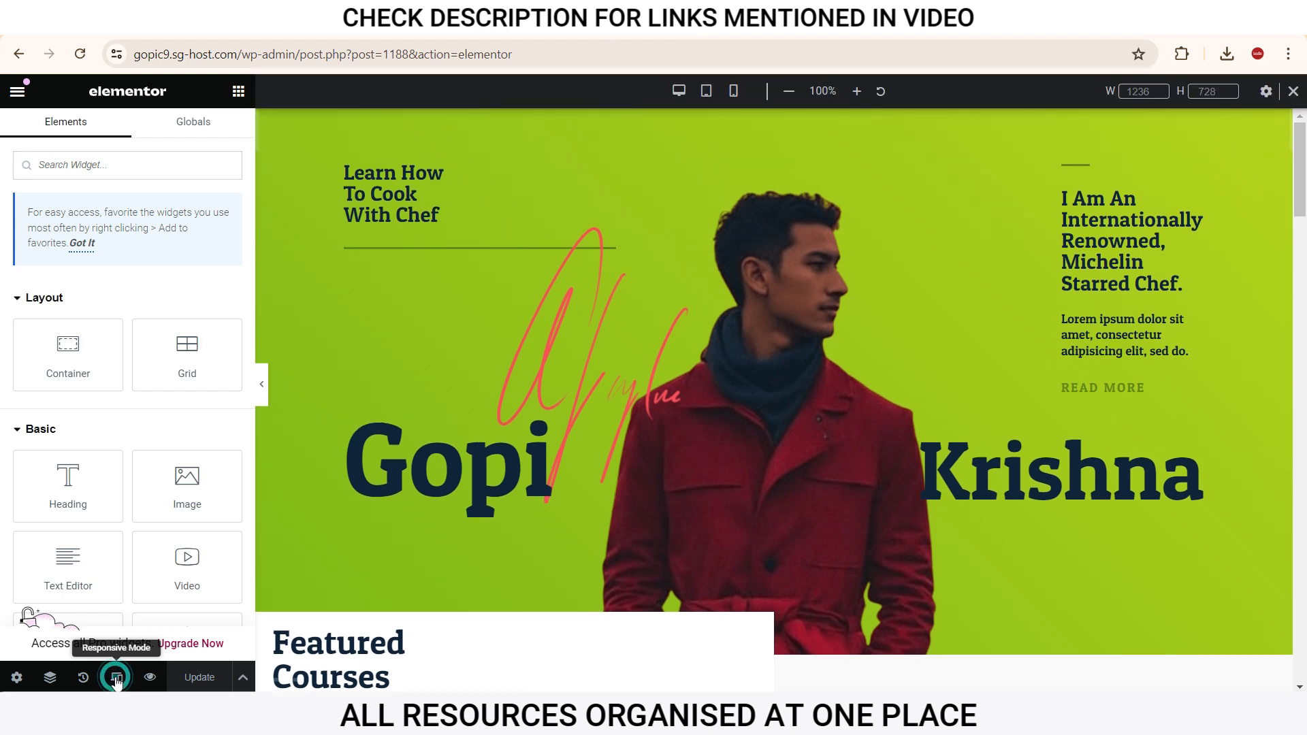
left_click(706, 96)
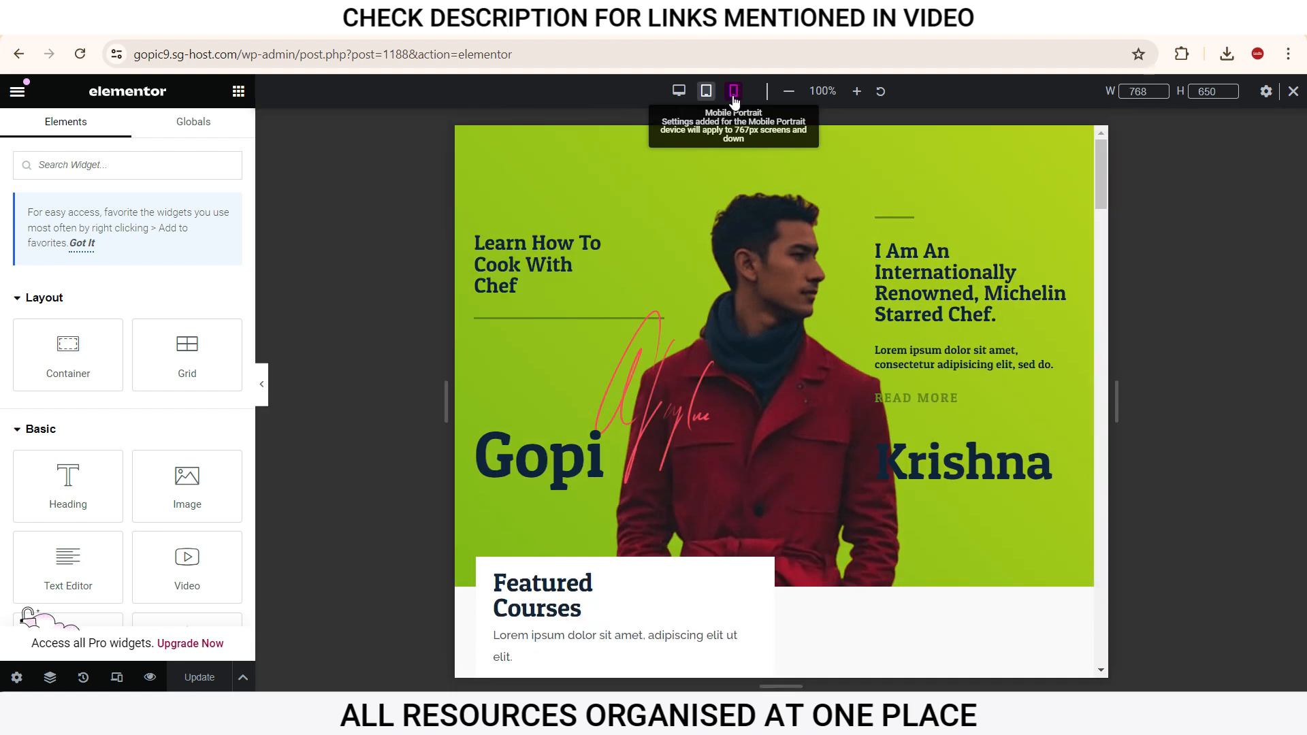
left_click(733, 97)
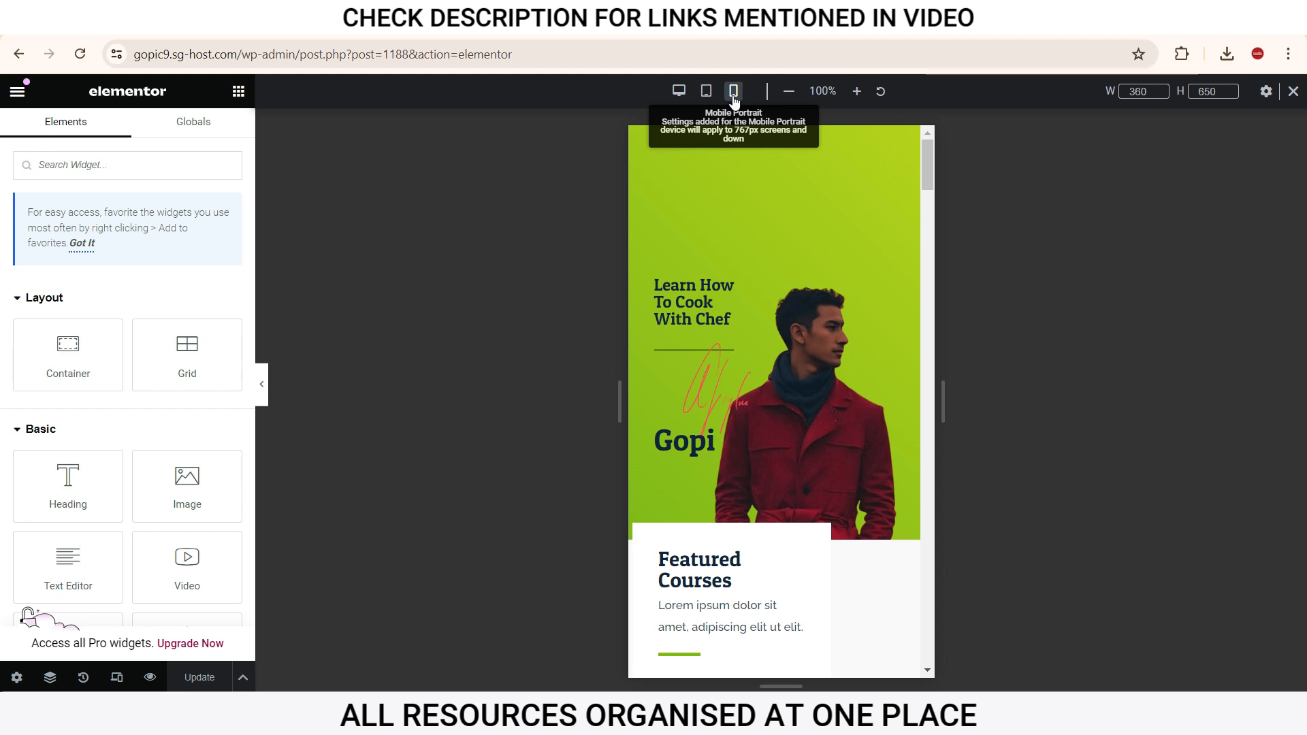
scroll(930, 172, "down", 2)
scroll(930, 179, "up", 2)
left_click_drag(931, 174, 916, 134)
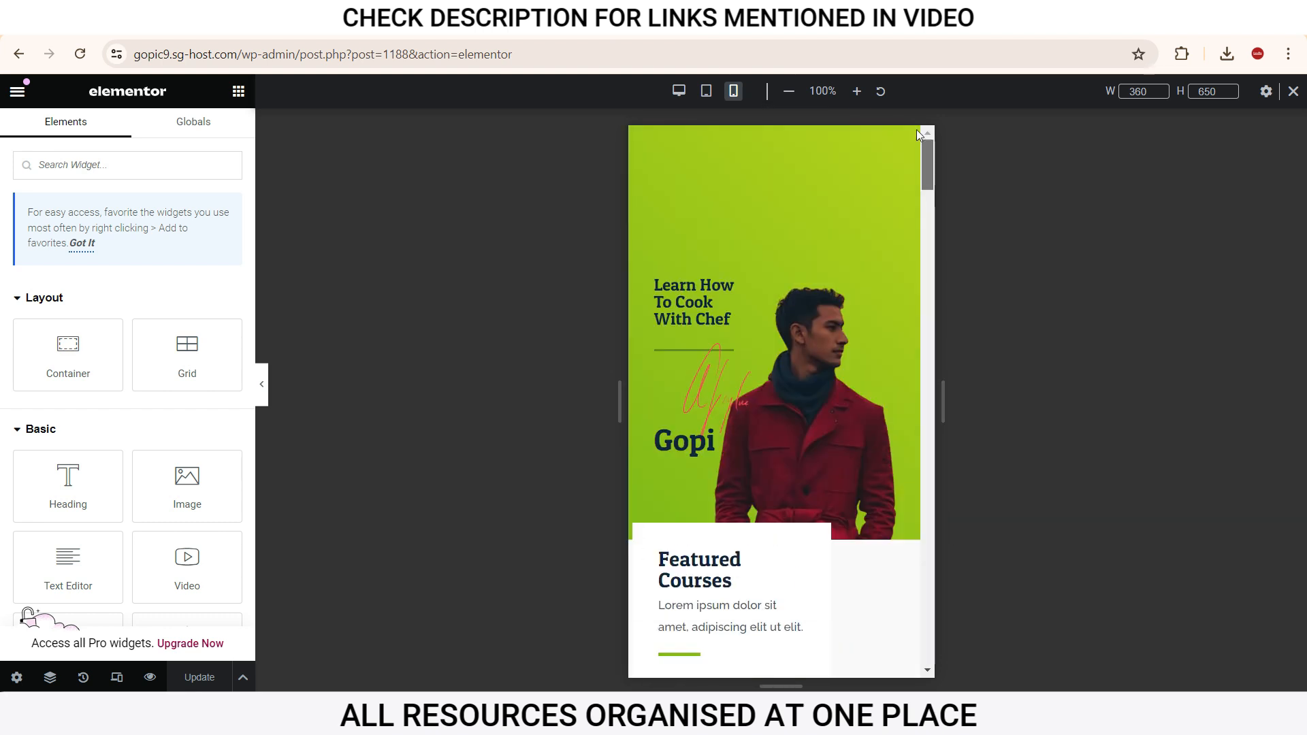
left_click(679, 94)
left_click(705, 92)
left_click(732, 93)
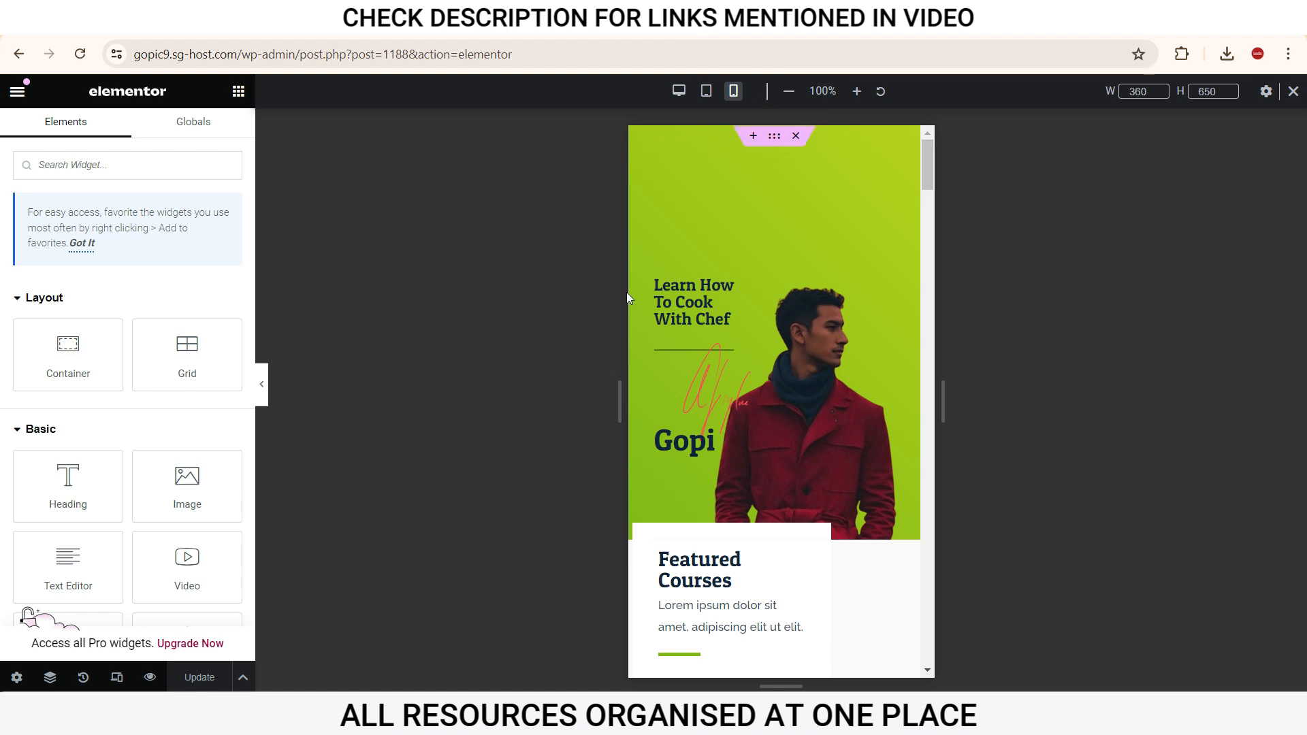
left_click(774, 137)
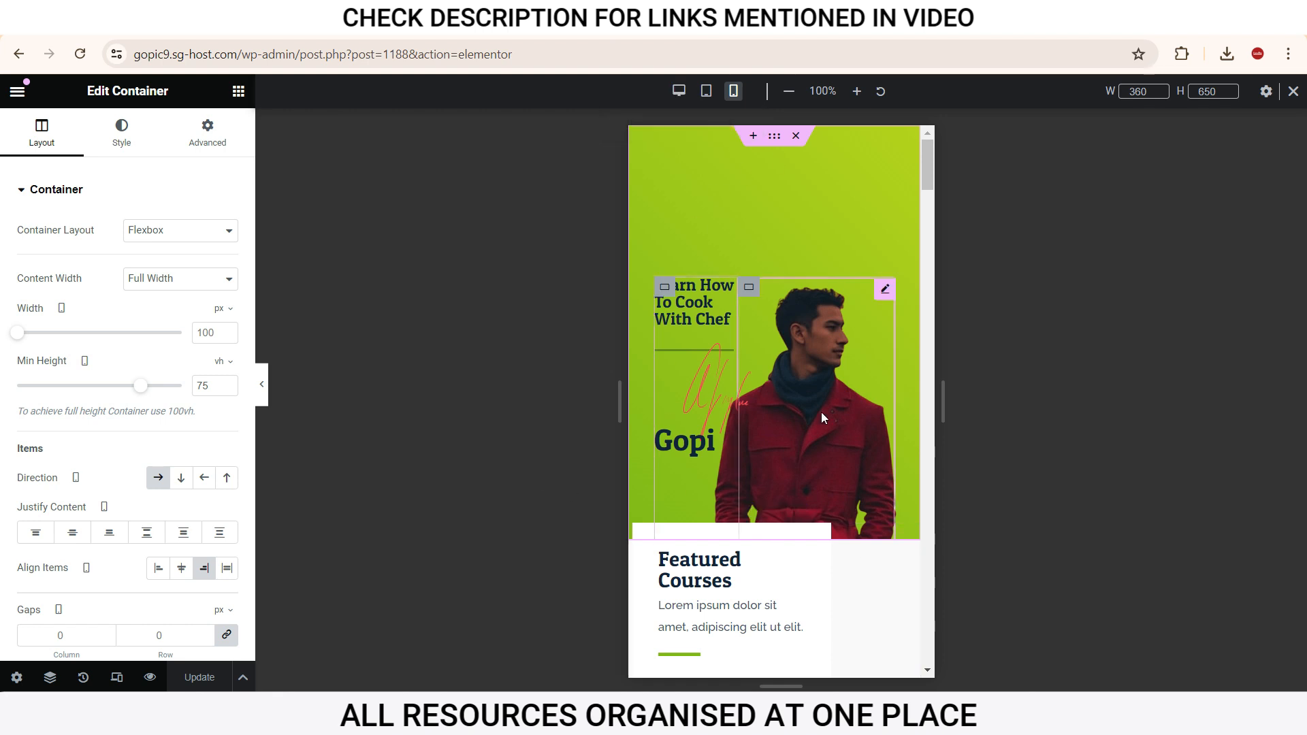
Step: View the page's revision history and return the responsive view to desktop
left_click(83, 678)
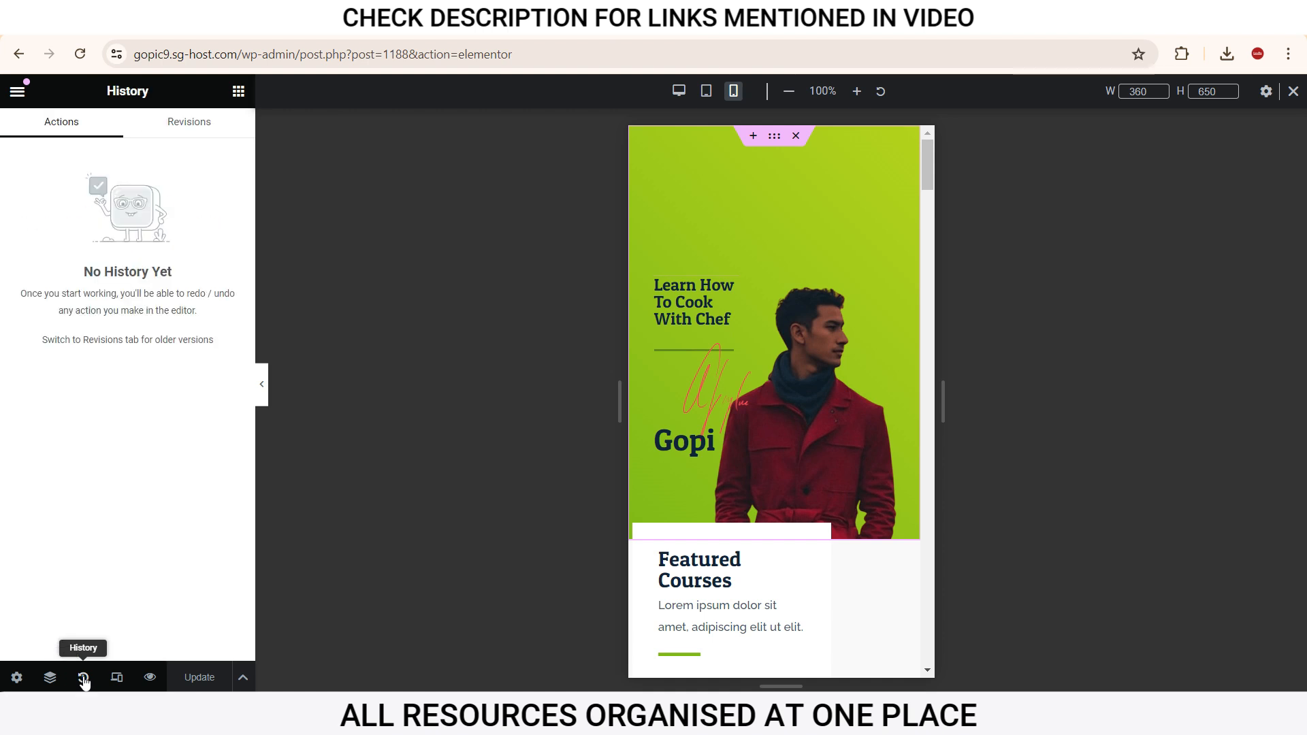
left_click(197, 123)
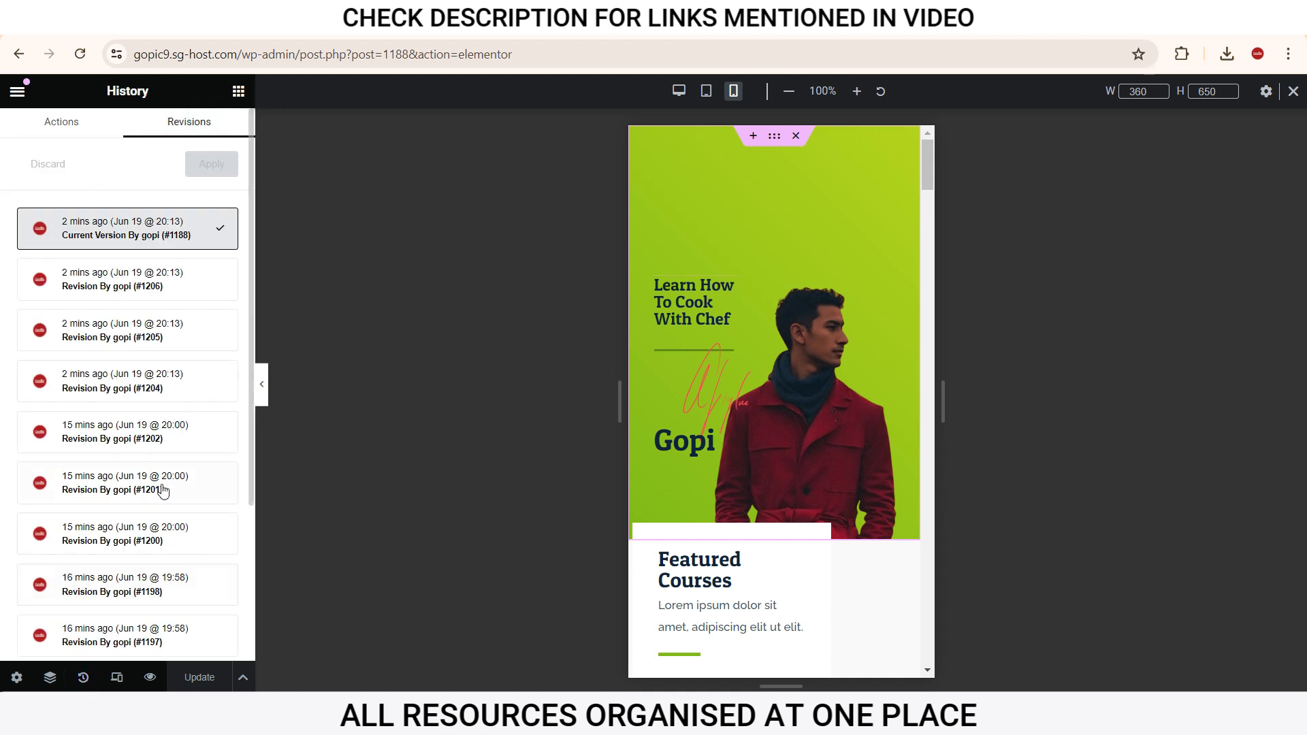
left_click(678, 92)
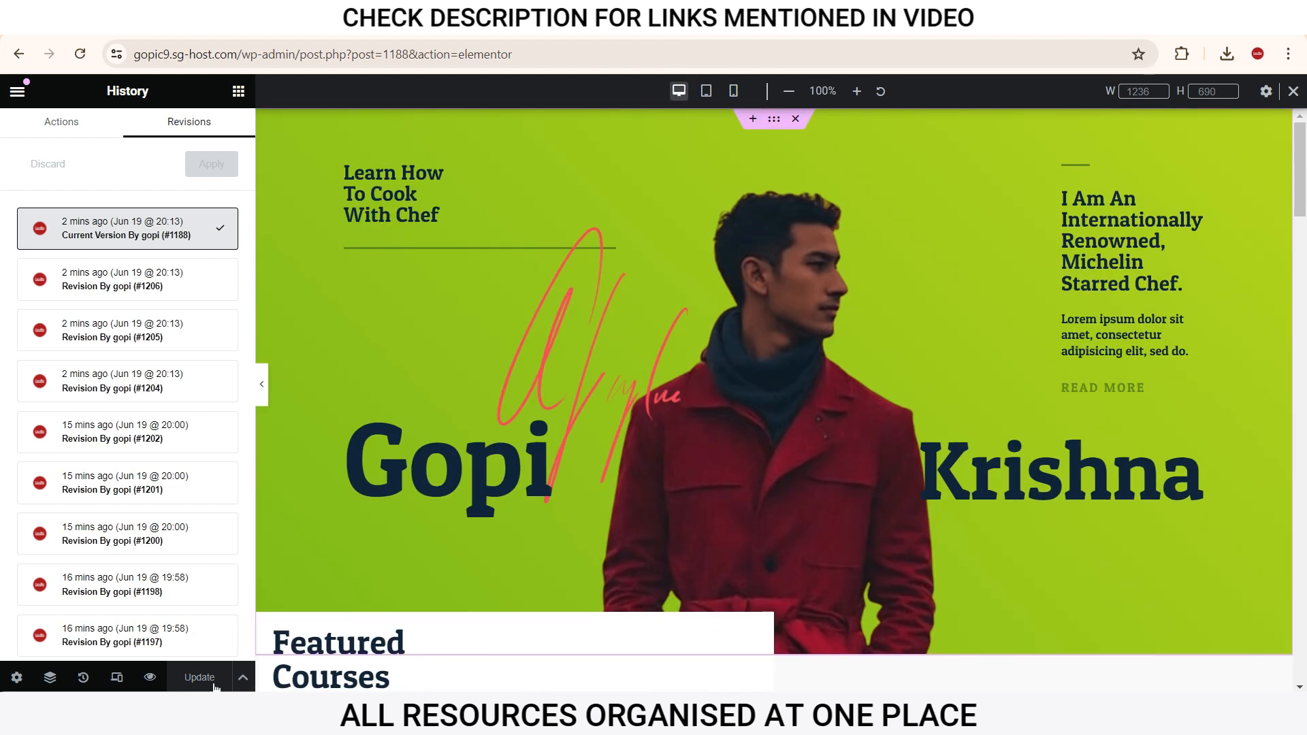
Step: Preview the site and look through its All Courses, About and Contact pages
left_click(150, 678)
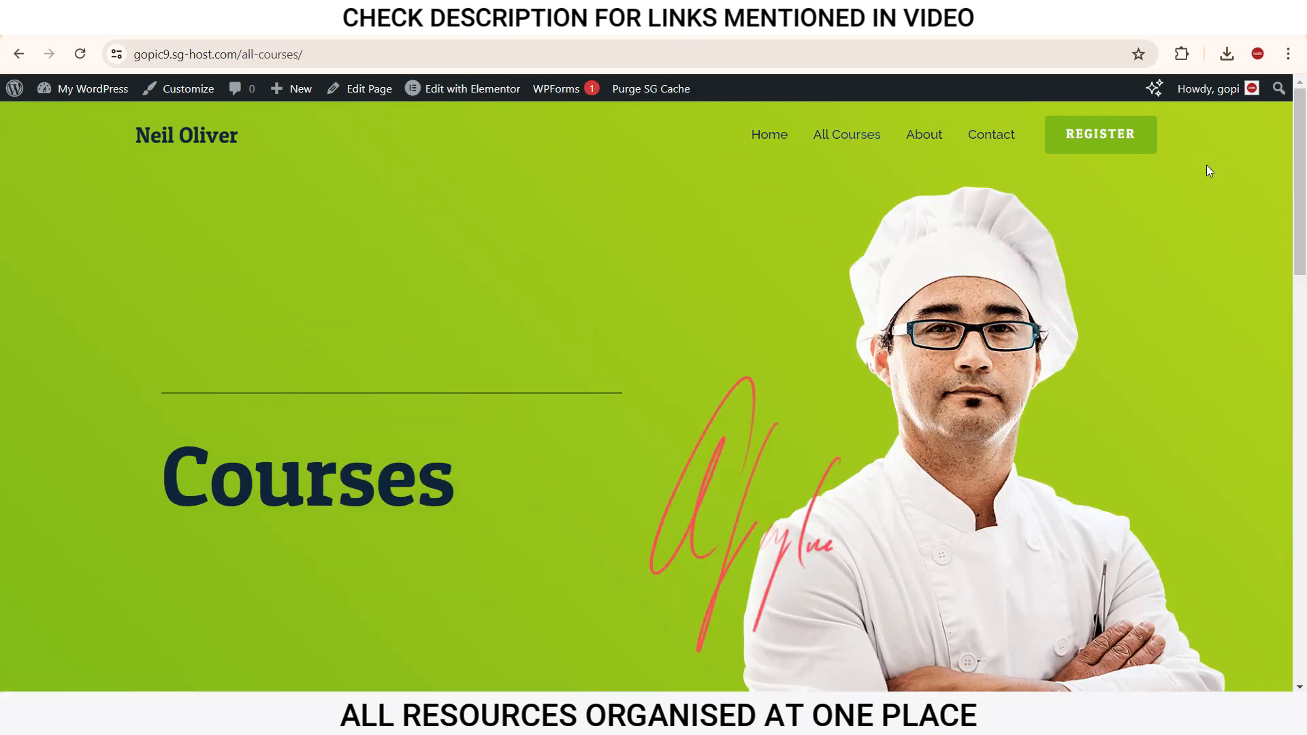
scroll(2, 277, "down", 15)
left_click_drag(1305, 451, 1306, 175)
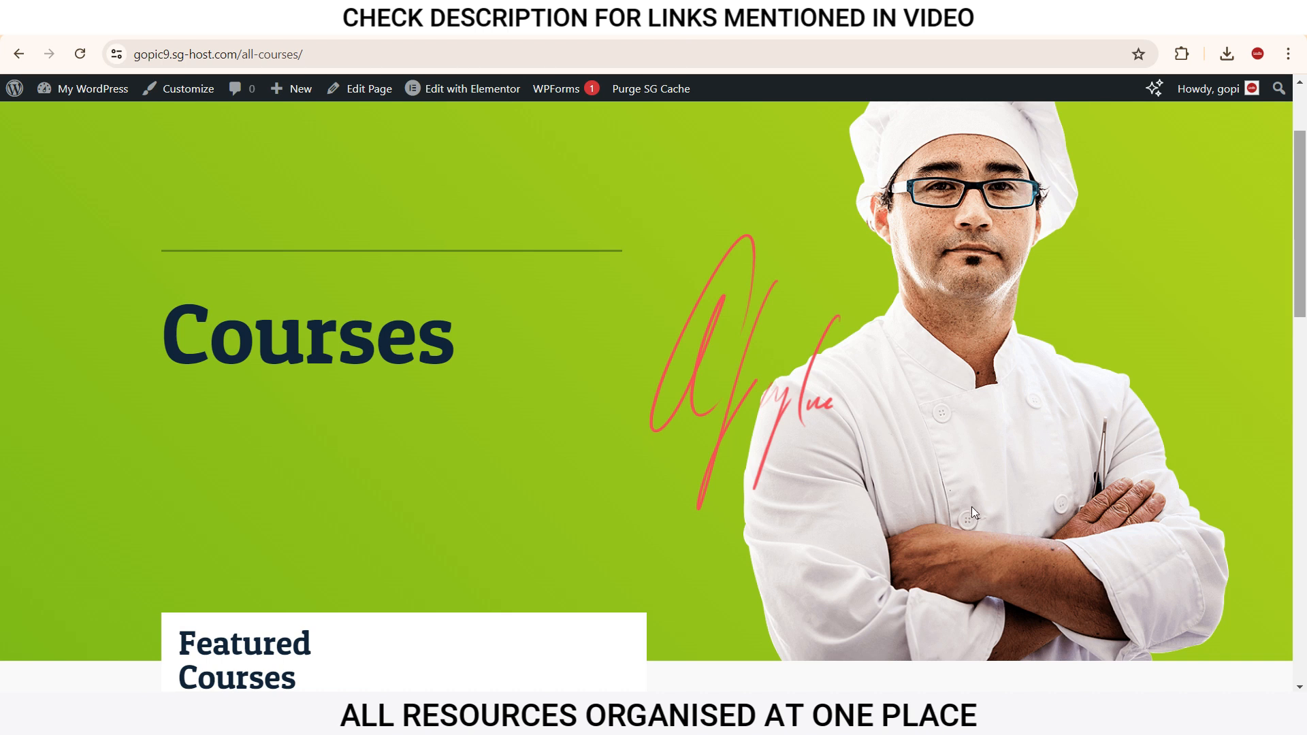
scroll(1007, 443, "up", 2)
left_click(923, 134)
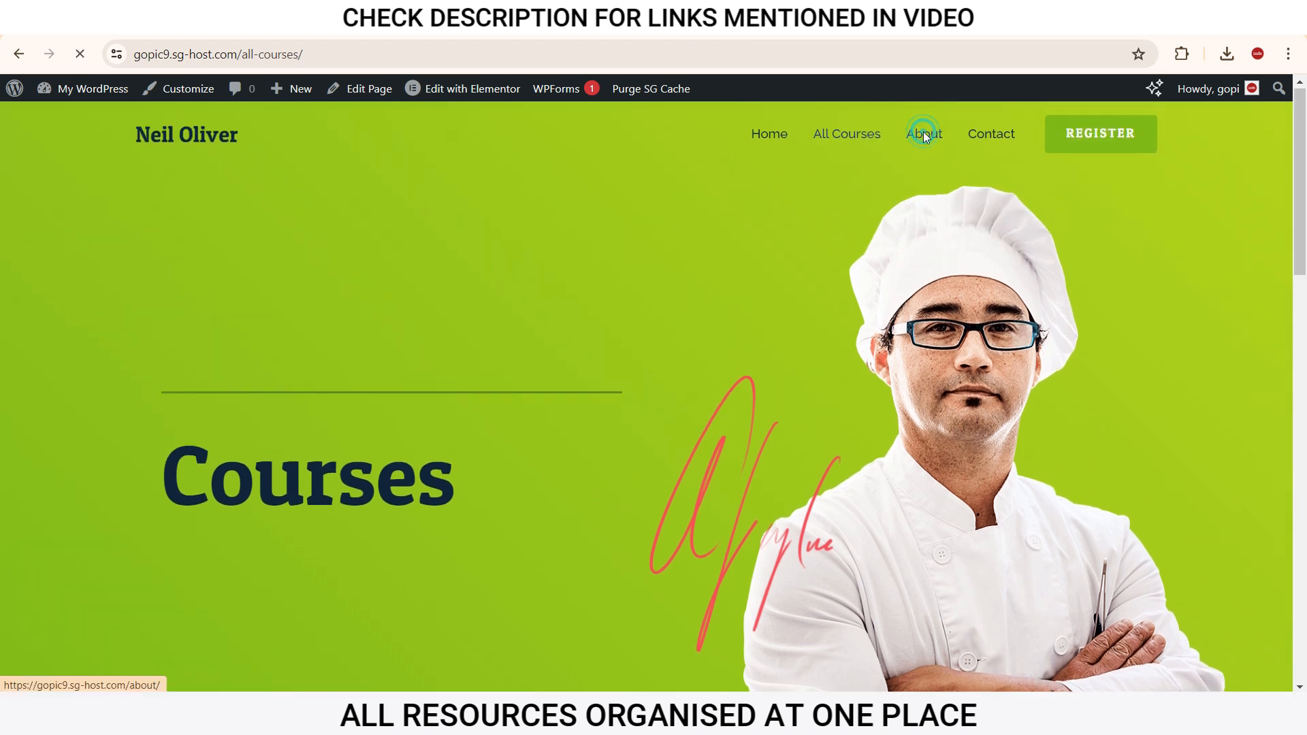
left_click_drag(1300, 204, 1303, 251)
left_click(1000, 134)
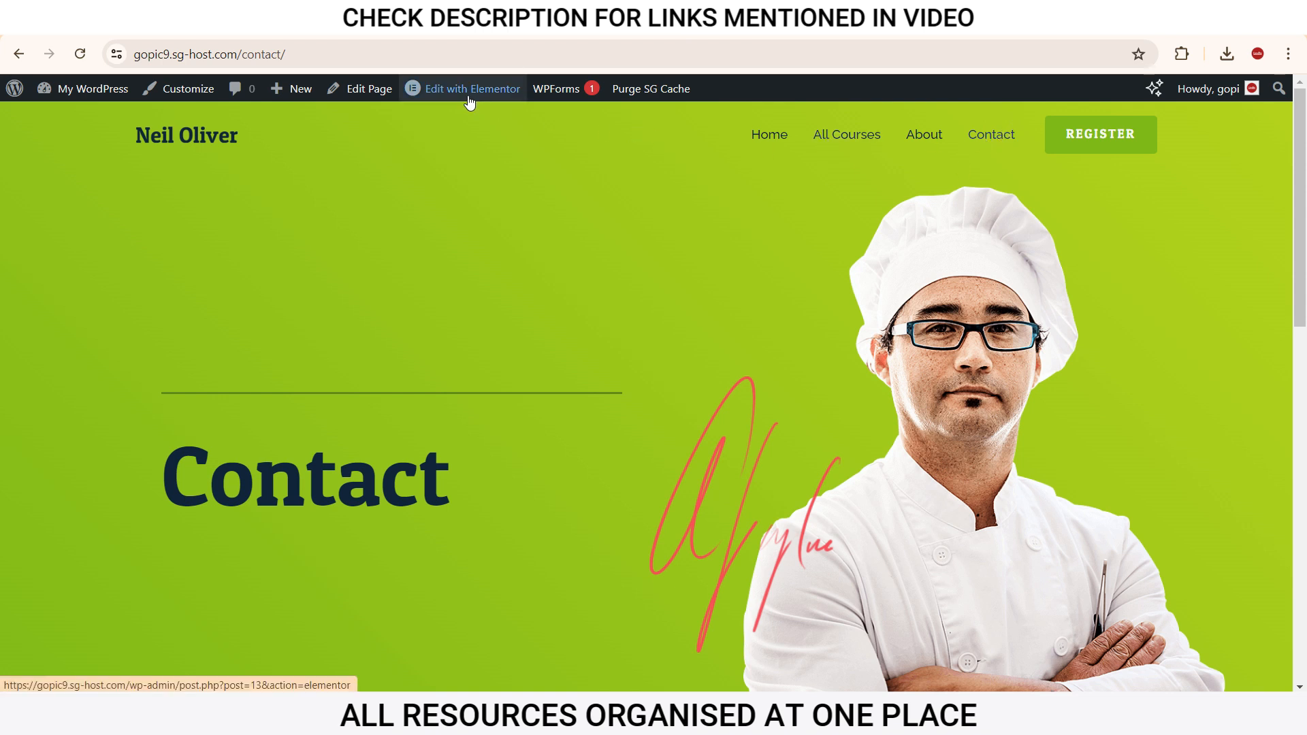
Step: Edit the All Courses page with Elementor and view the media library choices for the hero's chef image
mouse_move(460, 90)
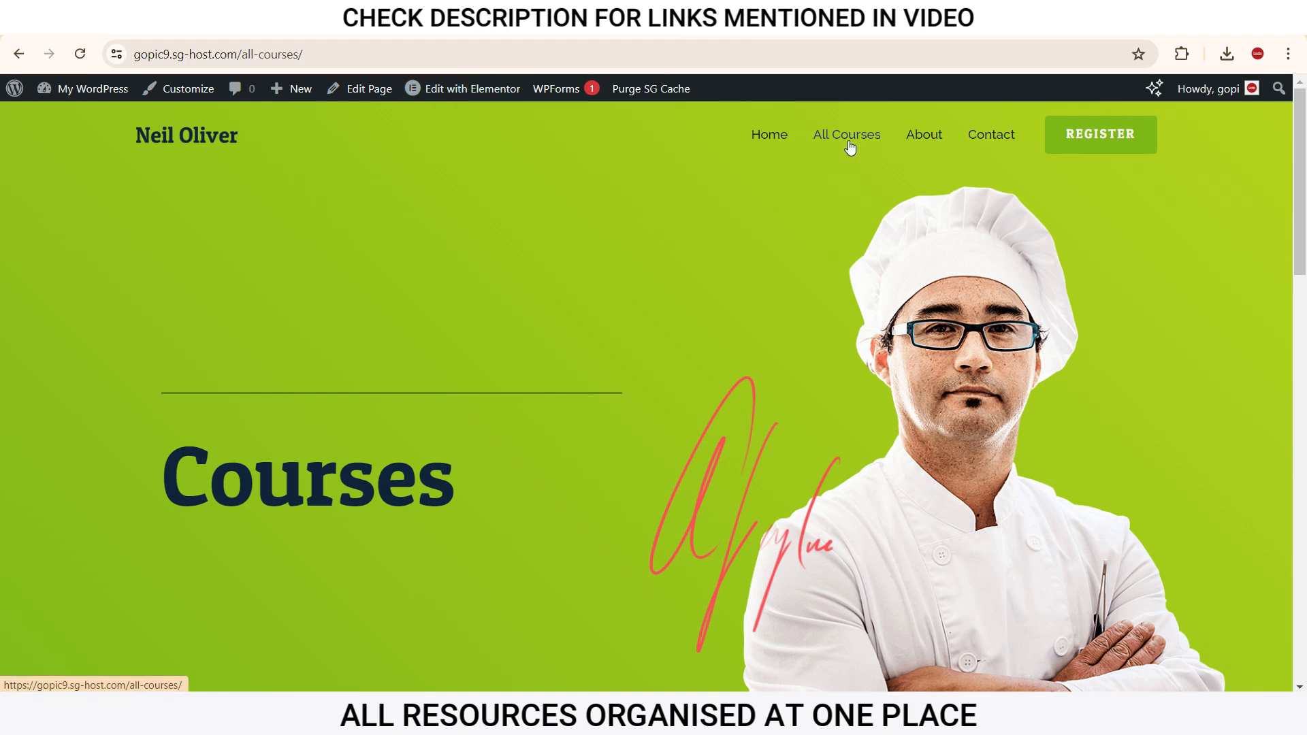
left_click(502, 90)
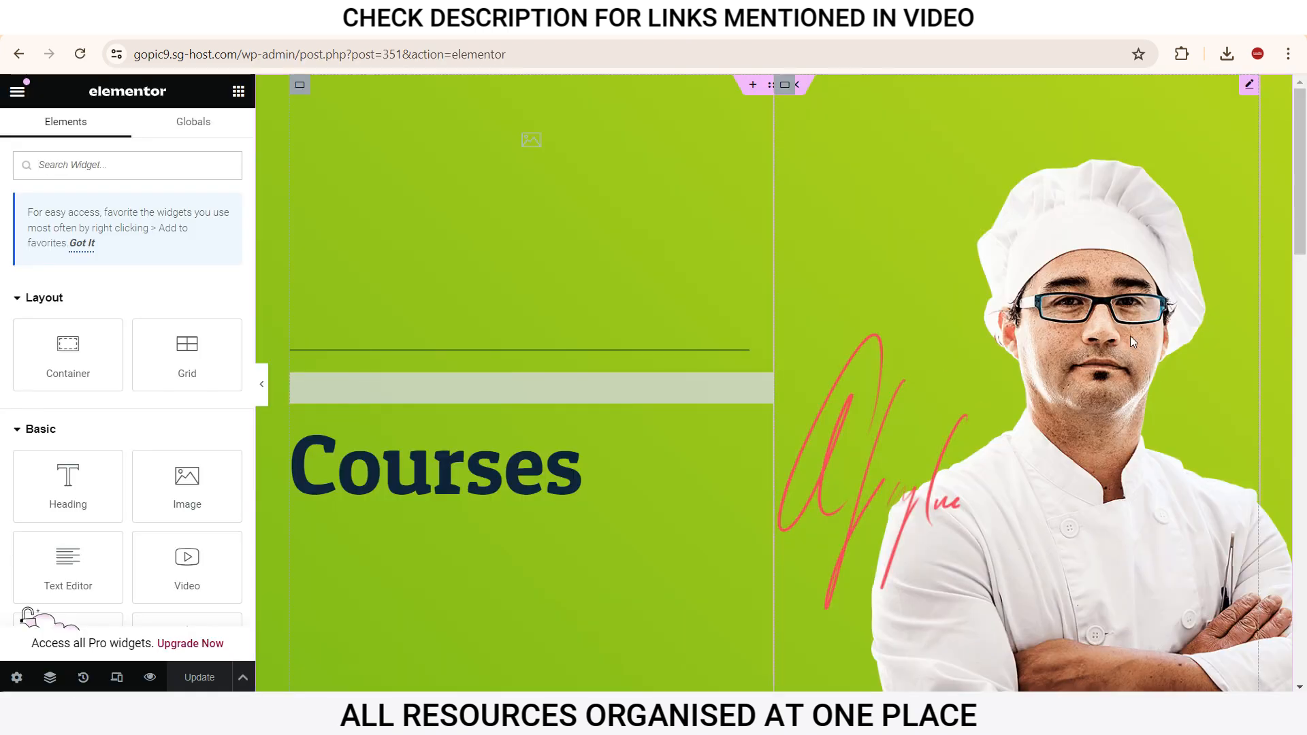
left_click(1249, 87)
left_click(110, 279)
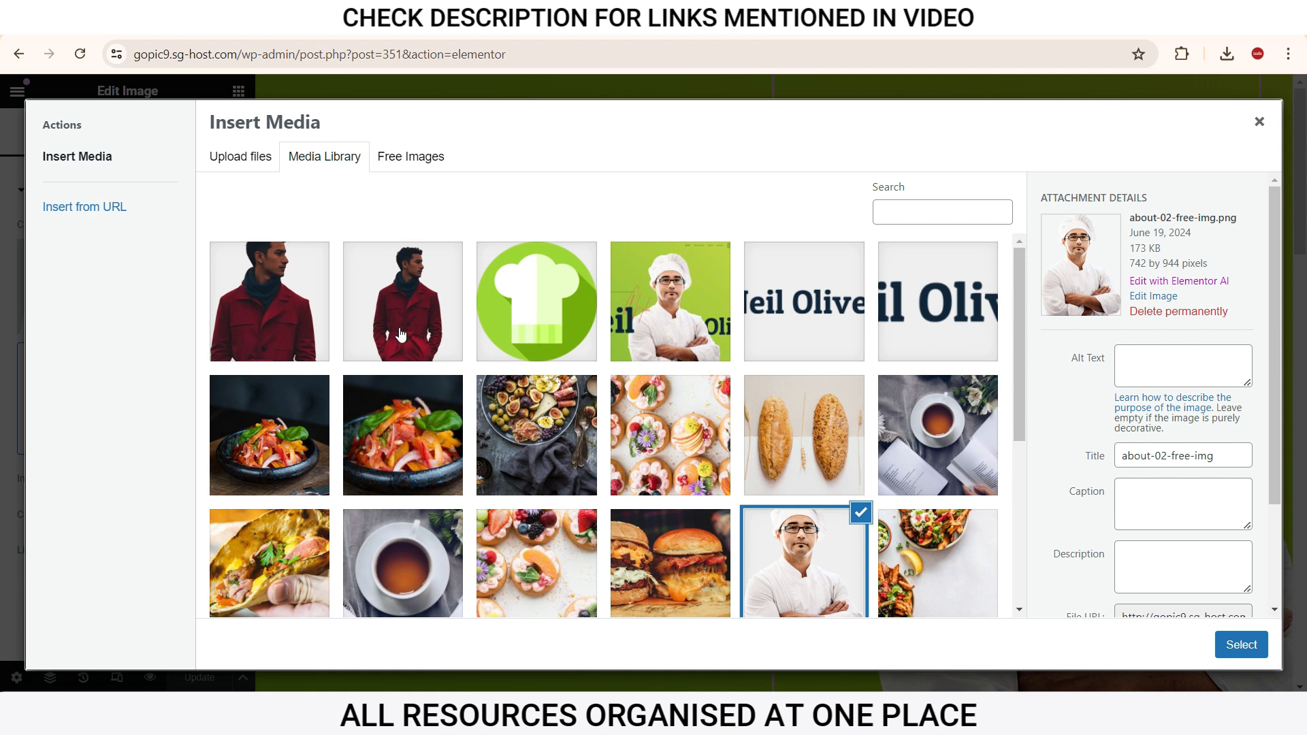
left_click(1259, 122)
Step: Add a new flexbox container with a single-column, downward structure below the testimonials of the All Courses page
left_click_drag(1300, 362, 1301, 515)
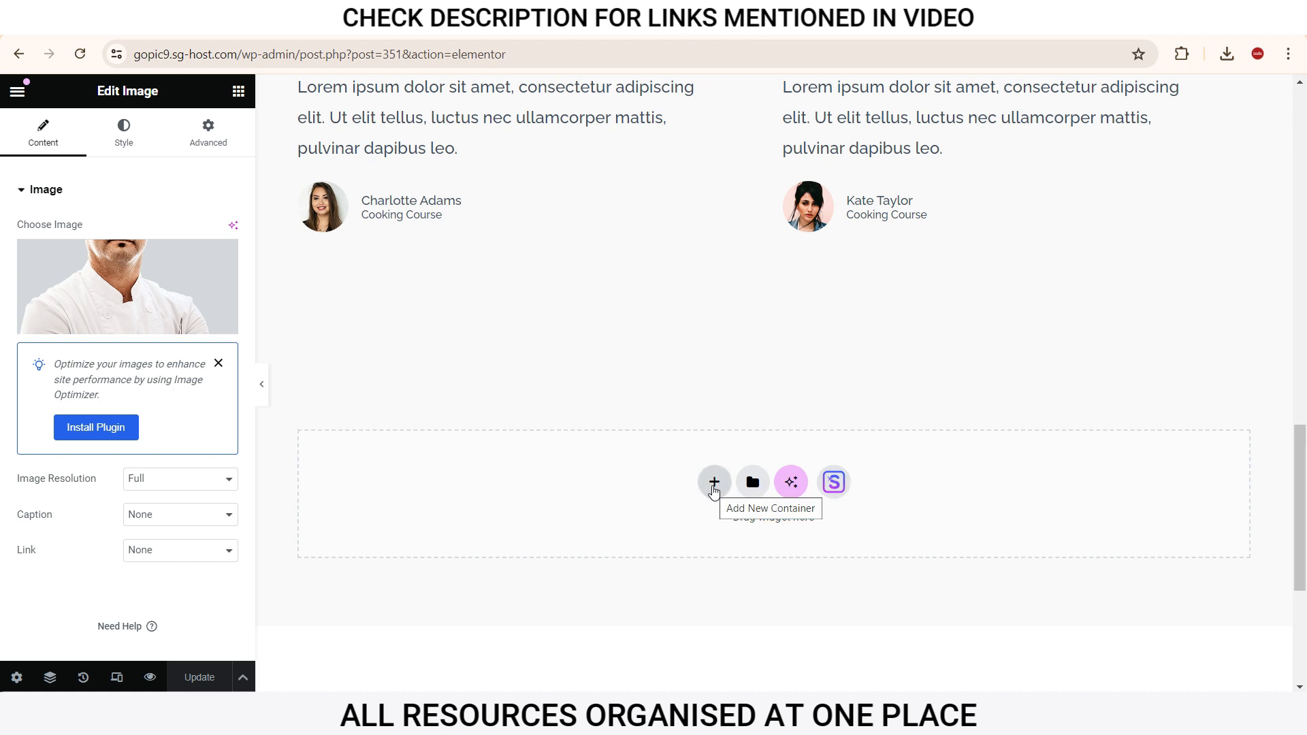
left_click(713, 483)
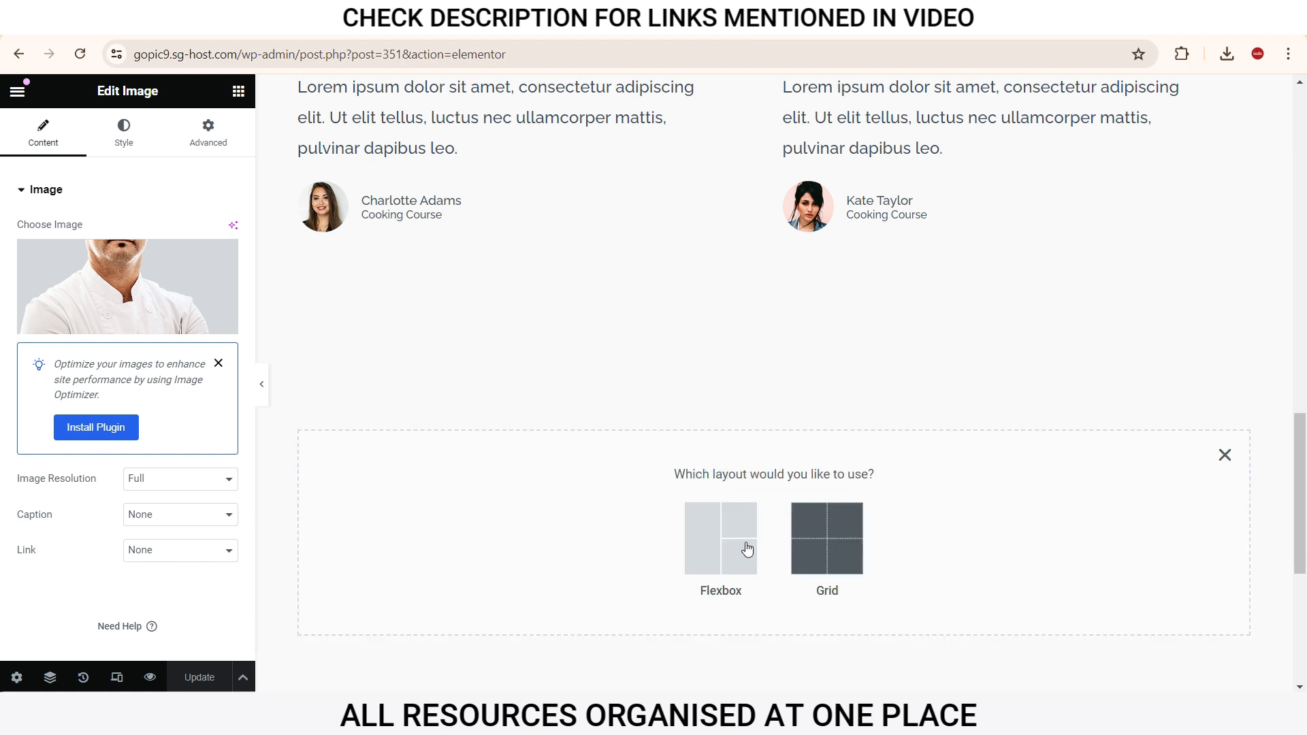
left_click(717, 541)
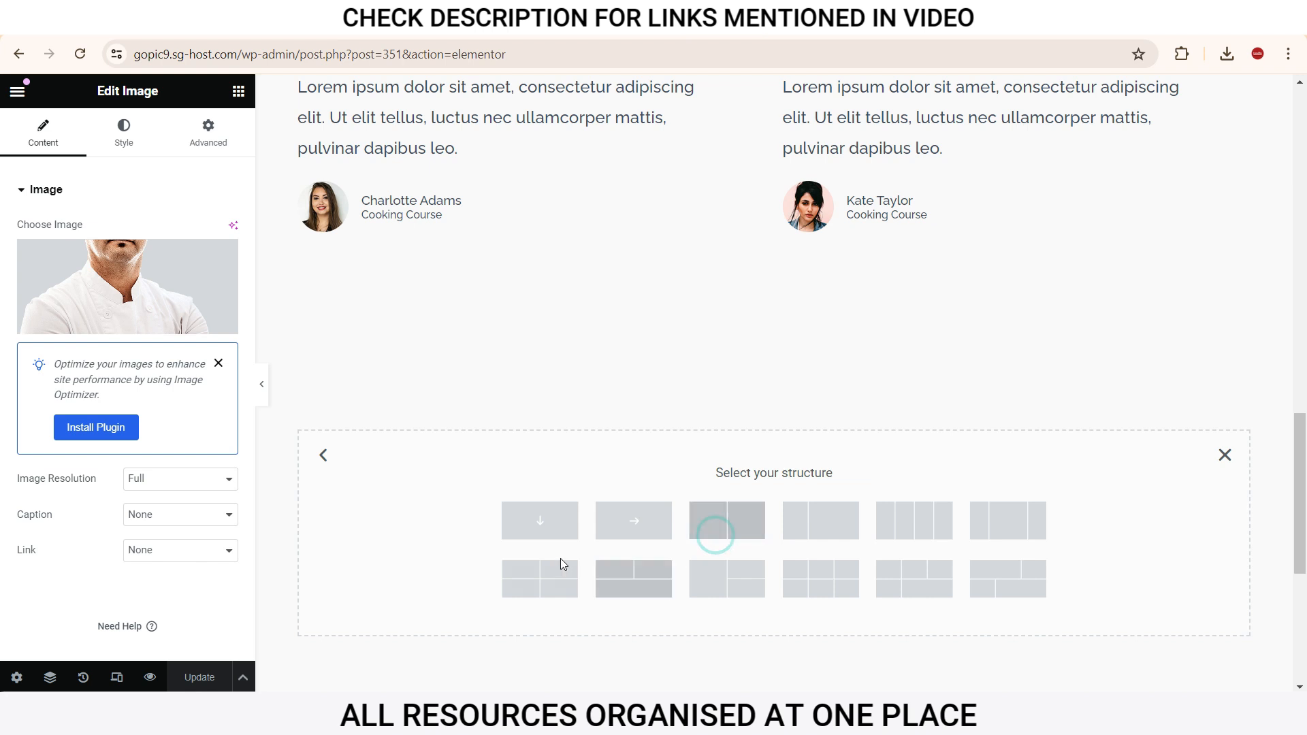
left_click(540, 519)
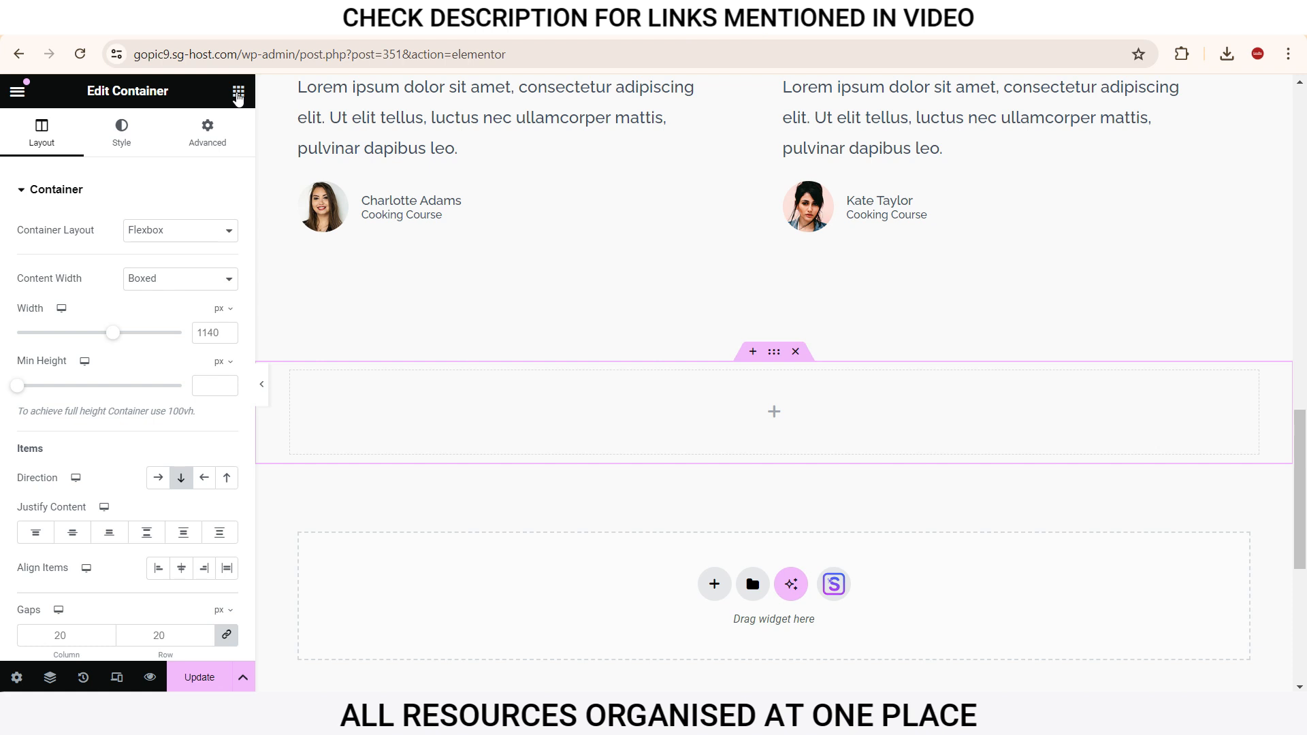
Step: Add a Heading widget to the new container and set its title to "Bring it on"
left_click(238, 94)
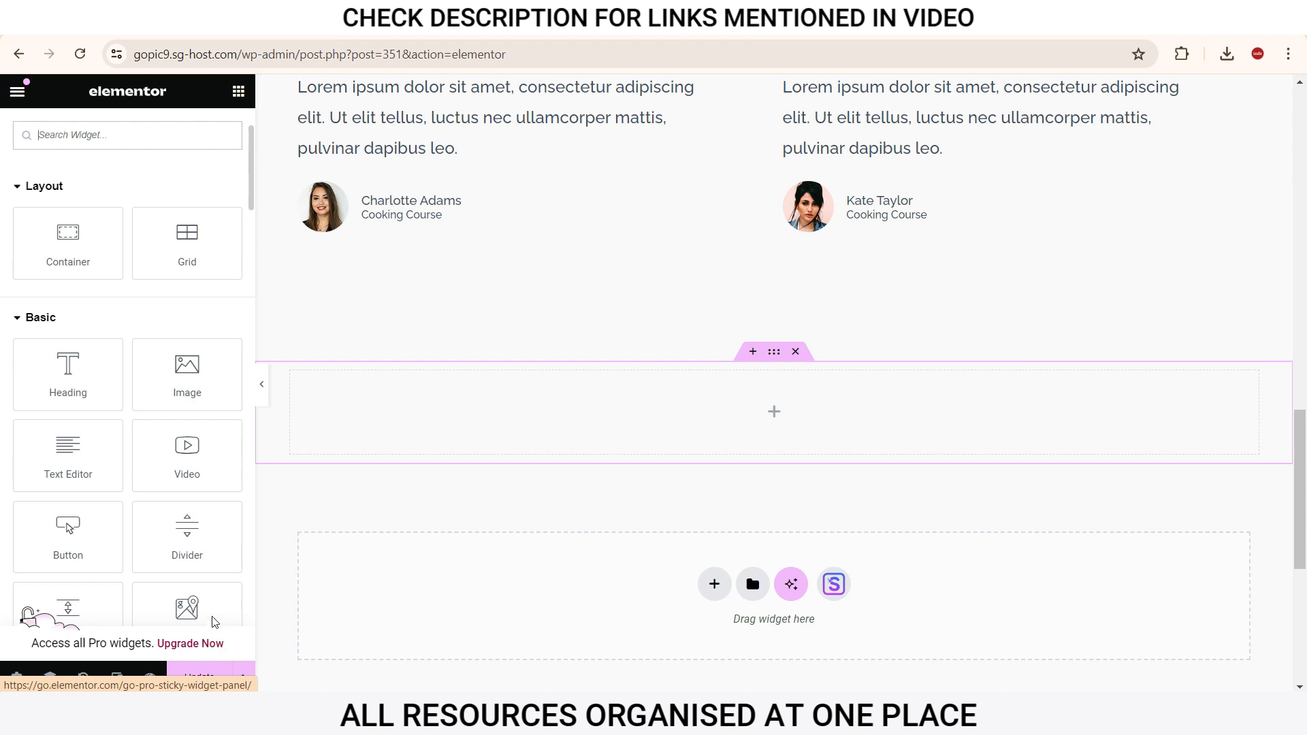
left_click_drag(250, 154, 251, 184)
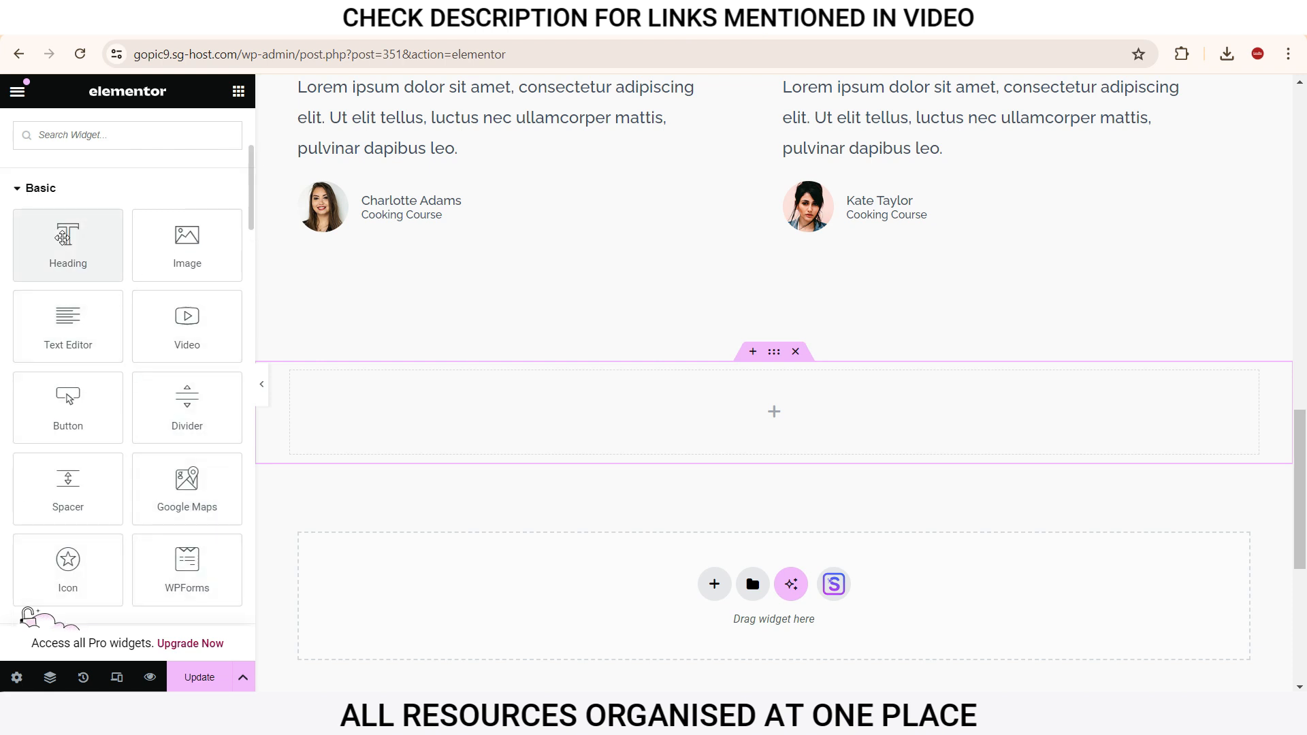
left_click_drag(65, 237, 796, 411)
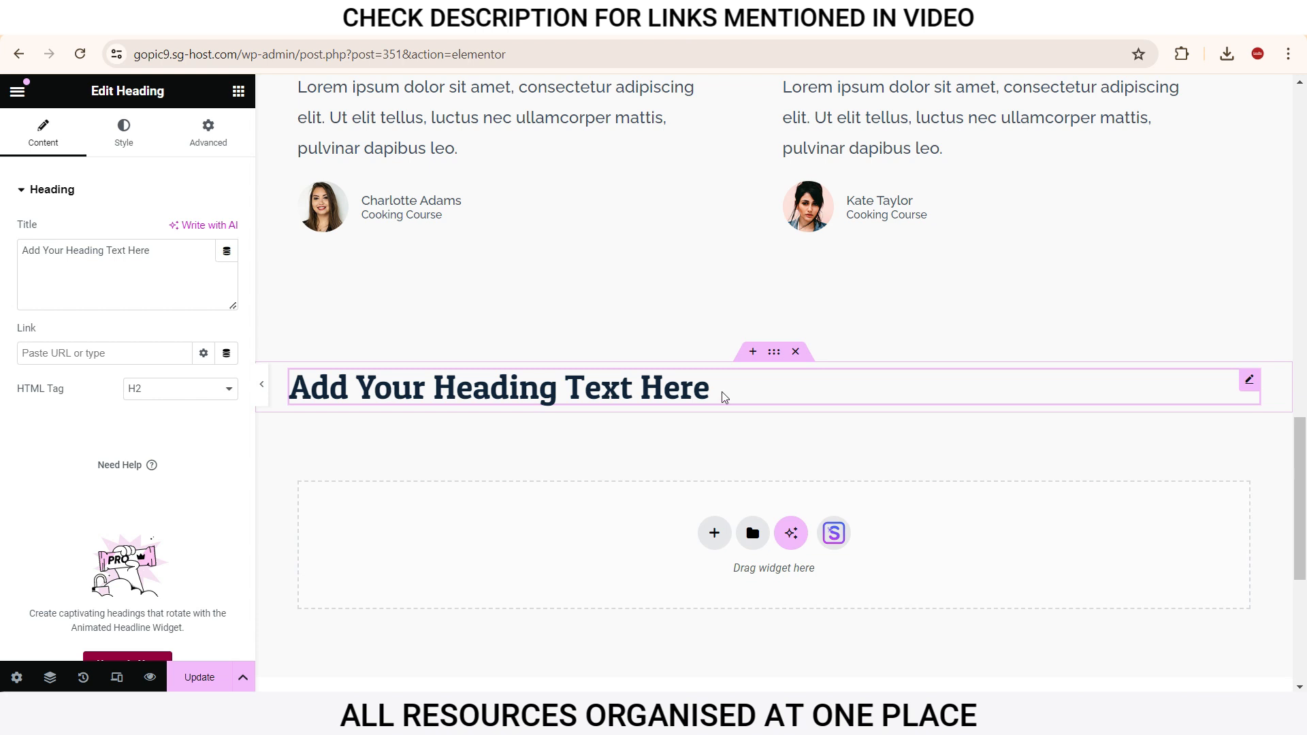
triple_click(181, 256)
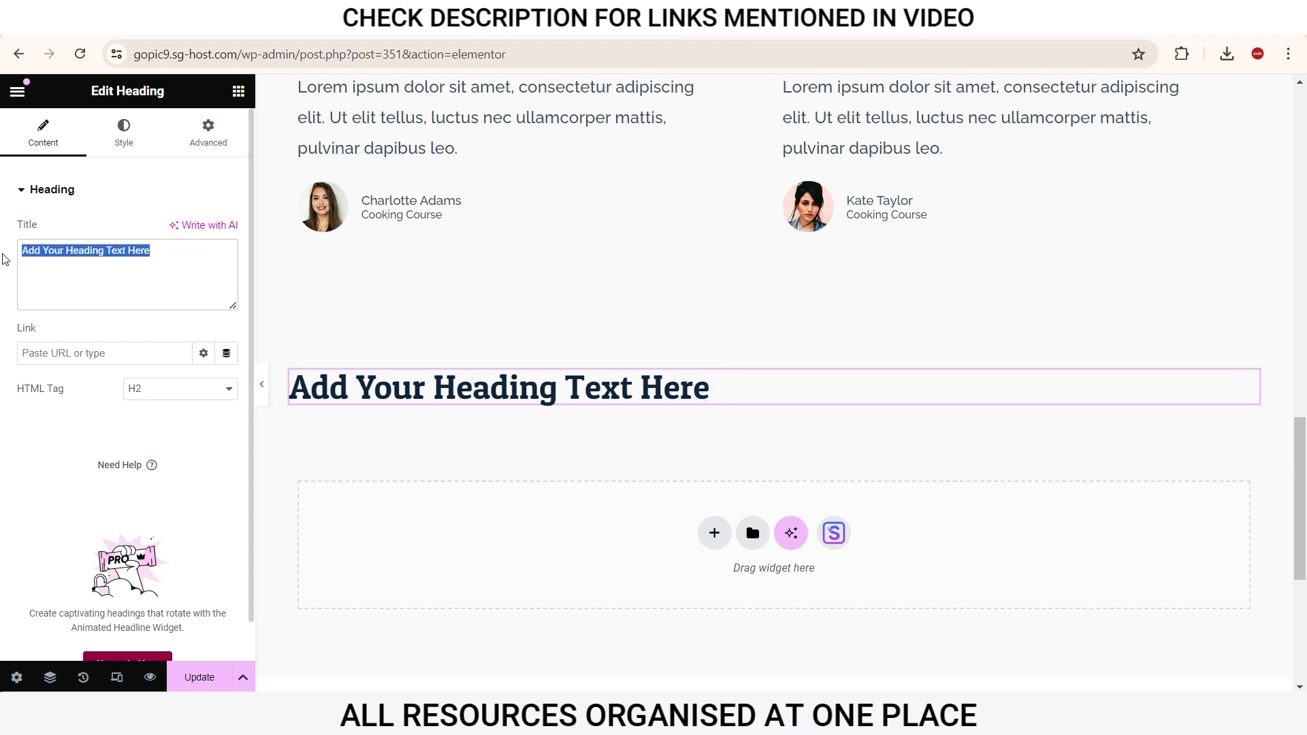
type("A")
type("ring it on")
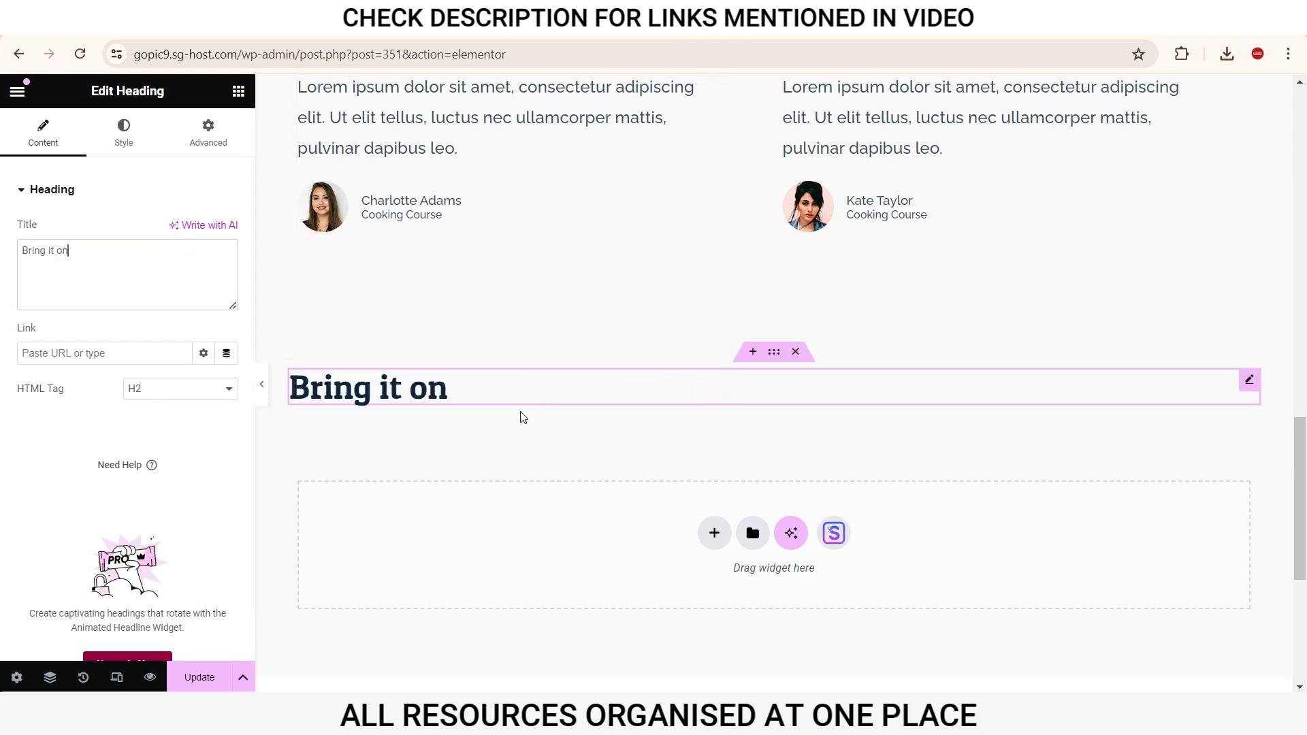
Step: Centre the "Bring it on" heading and set its text color to dark red
left_click(123, 132)
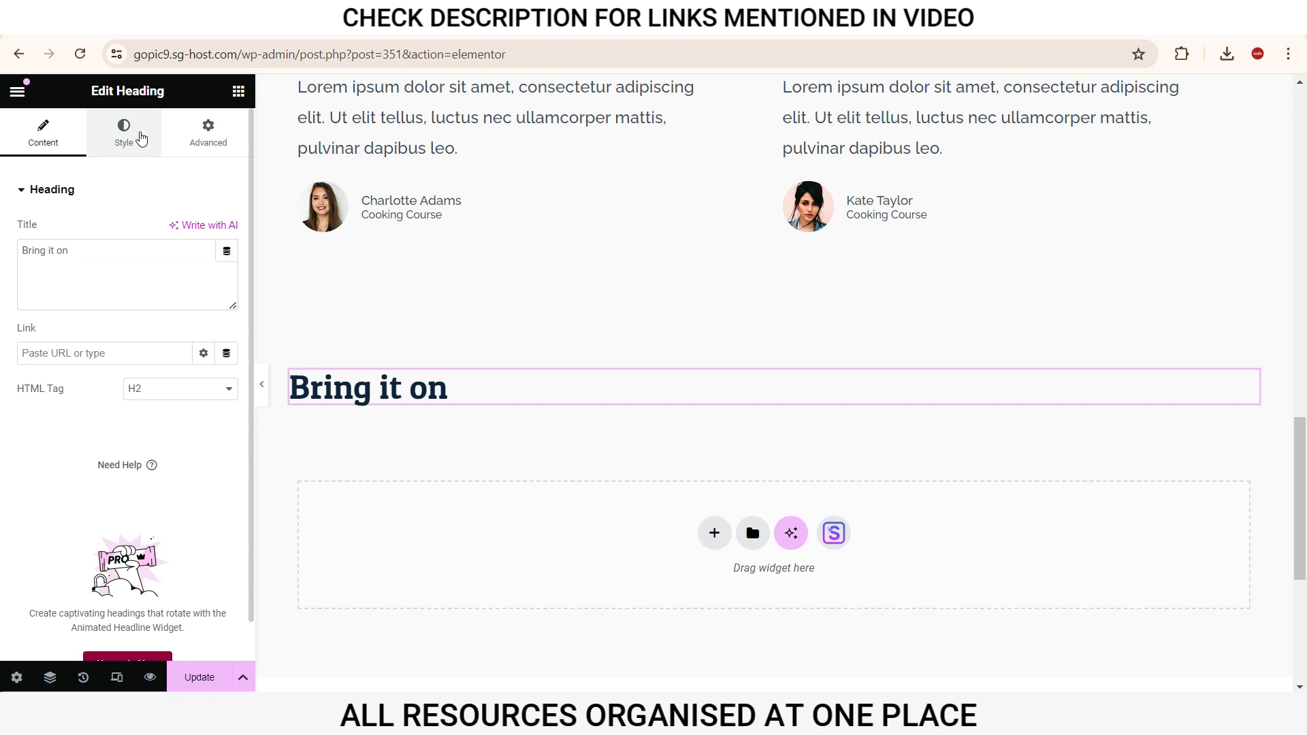
left_click(182, 233)
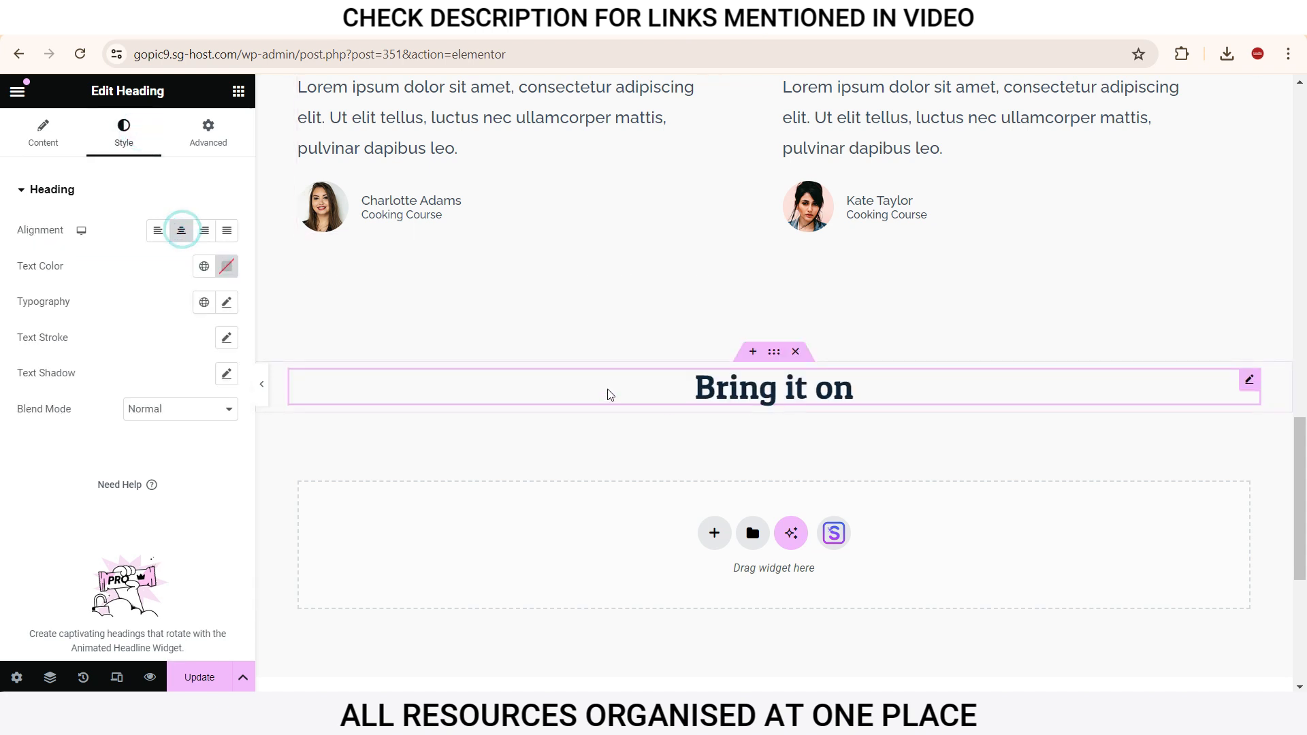
left_click(232, 270)
left_click(254, 382)
left_click(272, 388)
left_click(94, 333)
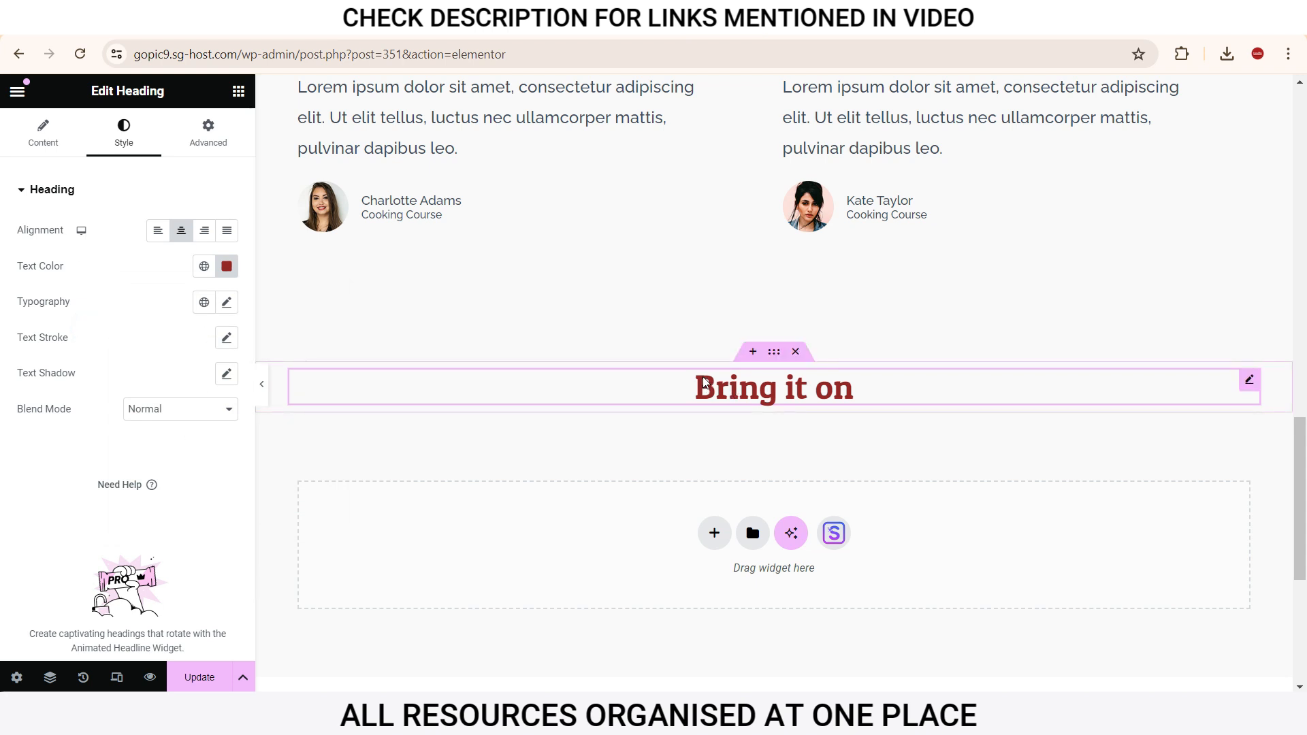
Step: Replace the heading with an Image widget showing the closer shot of the man in the red coat from the media library
right_click(1249, 379)
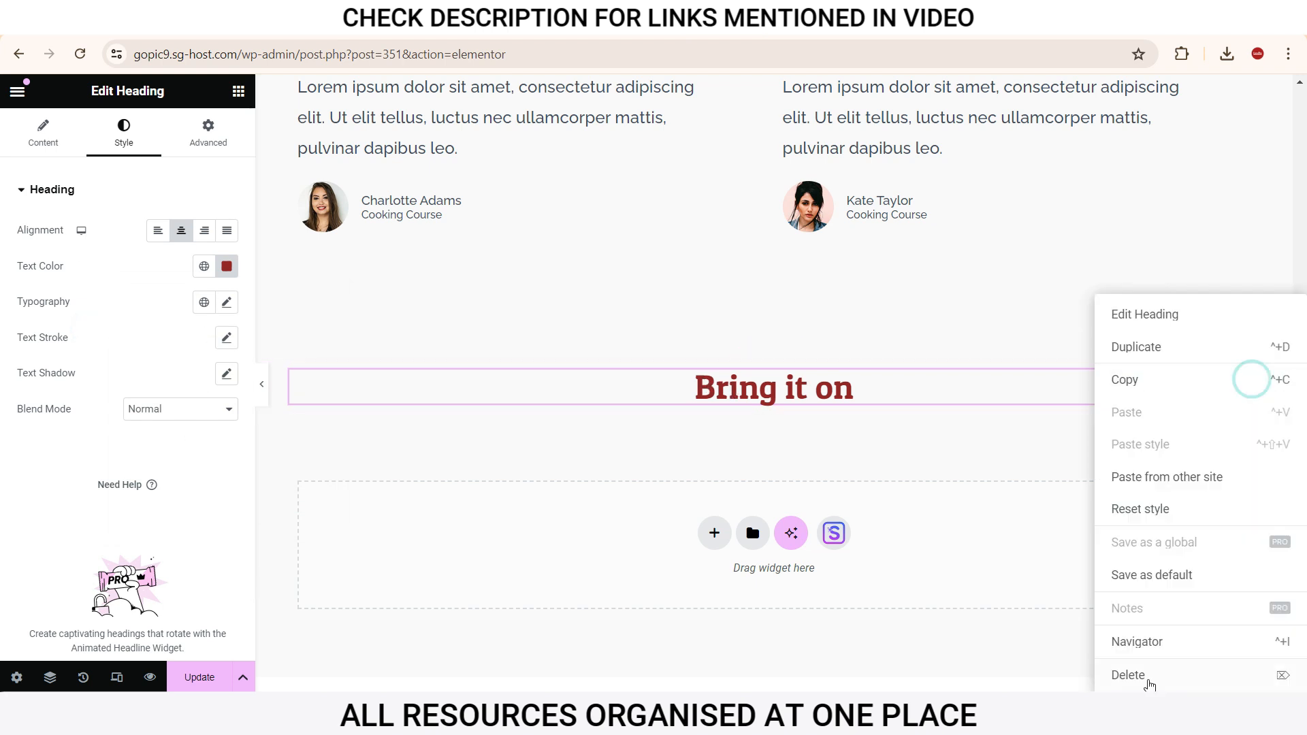
left_click(1127, 674)
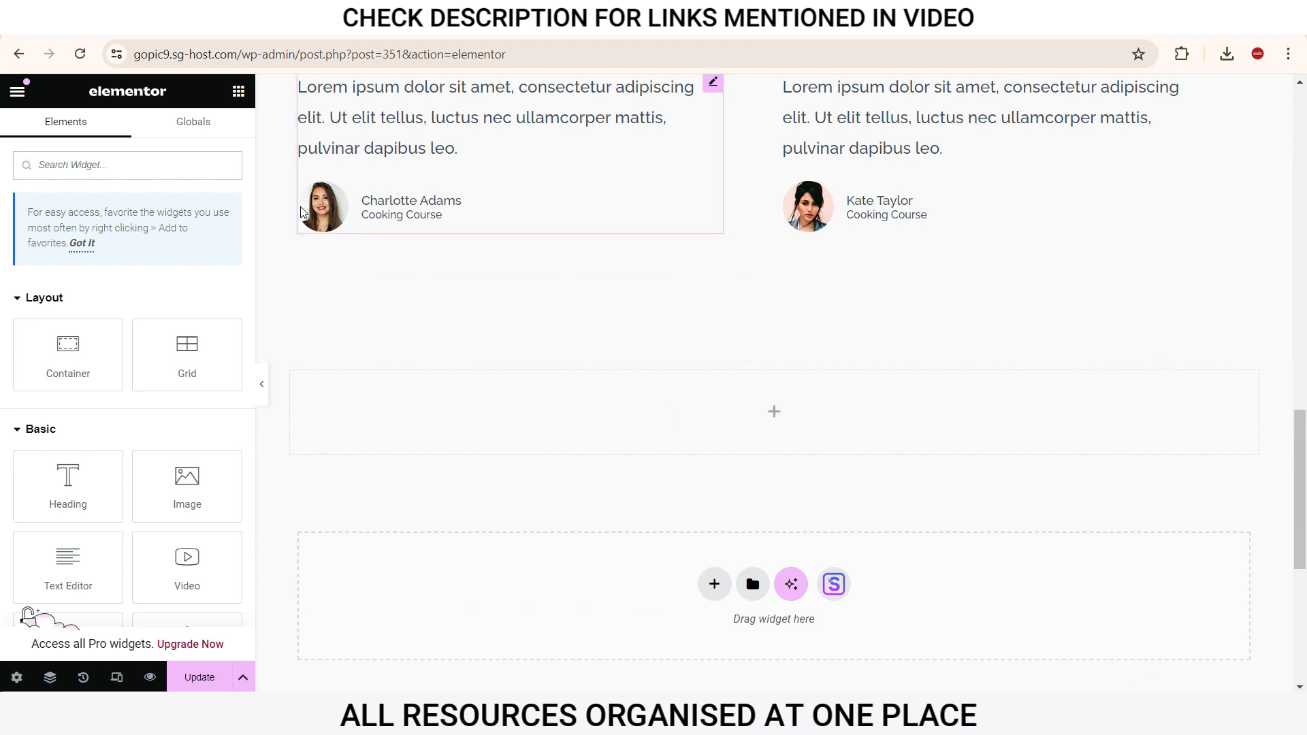
left_click_drag(173, 486, 685, 429)
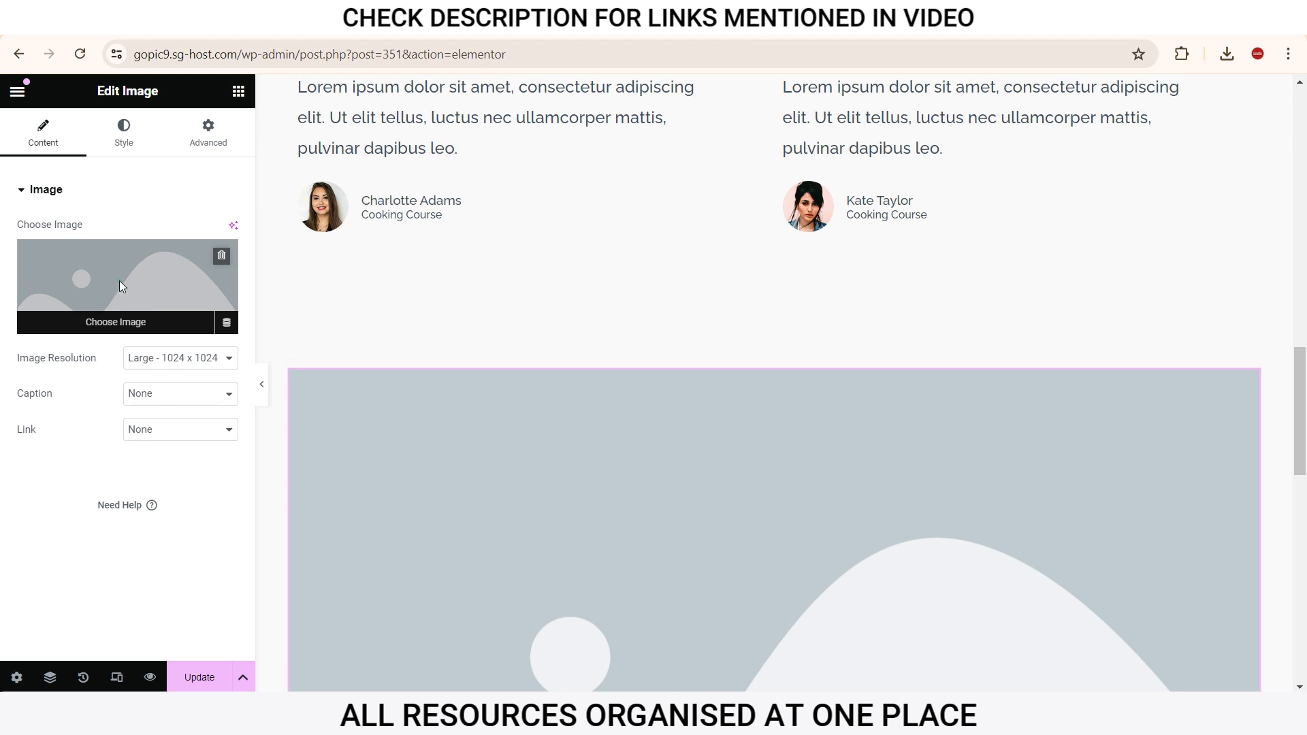
left_click(120, 281)
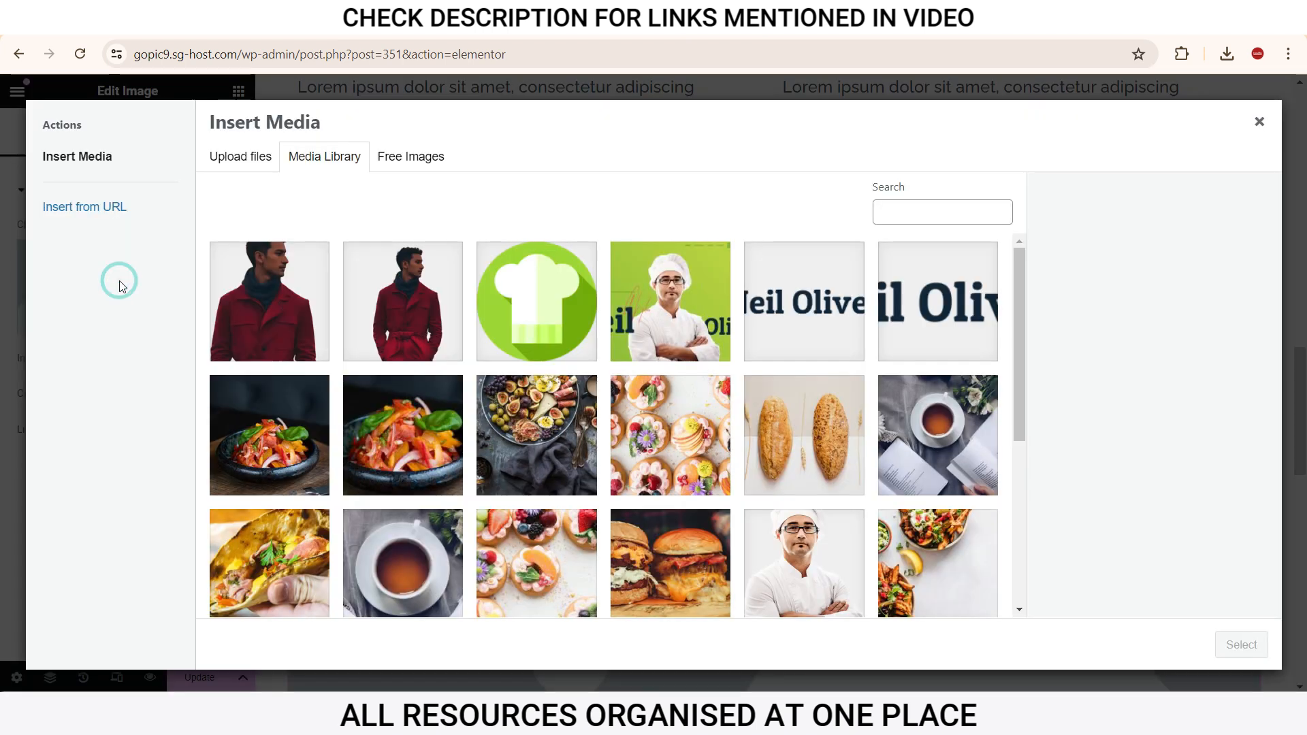
left_click(300, 307)
left_click(1241, 644)
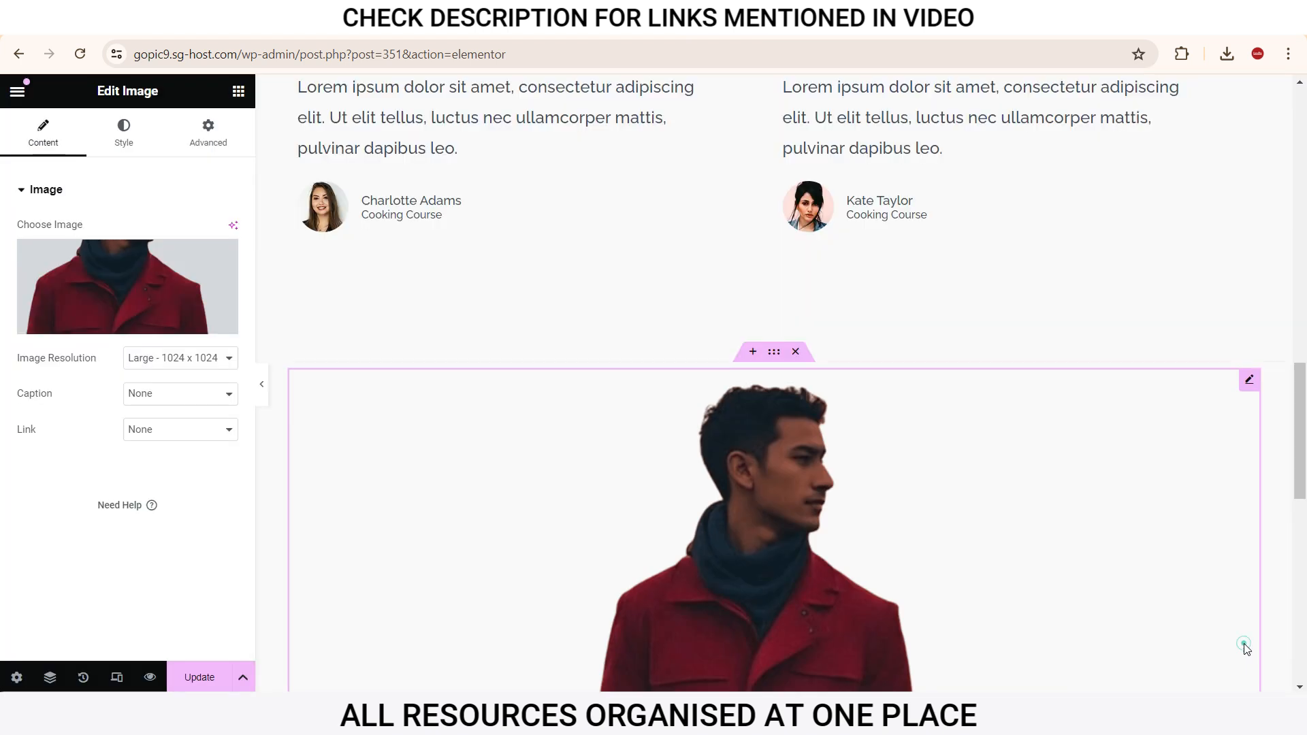
scroll(1296, 408, "down", 5)
scroll(583, 364, "up", 2)
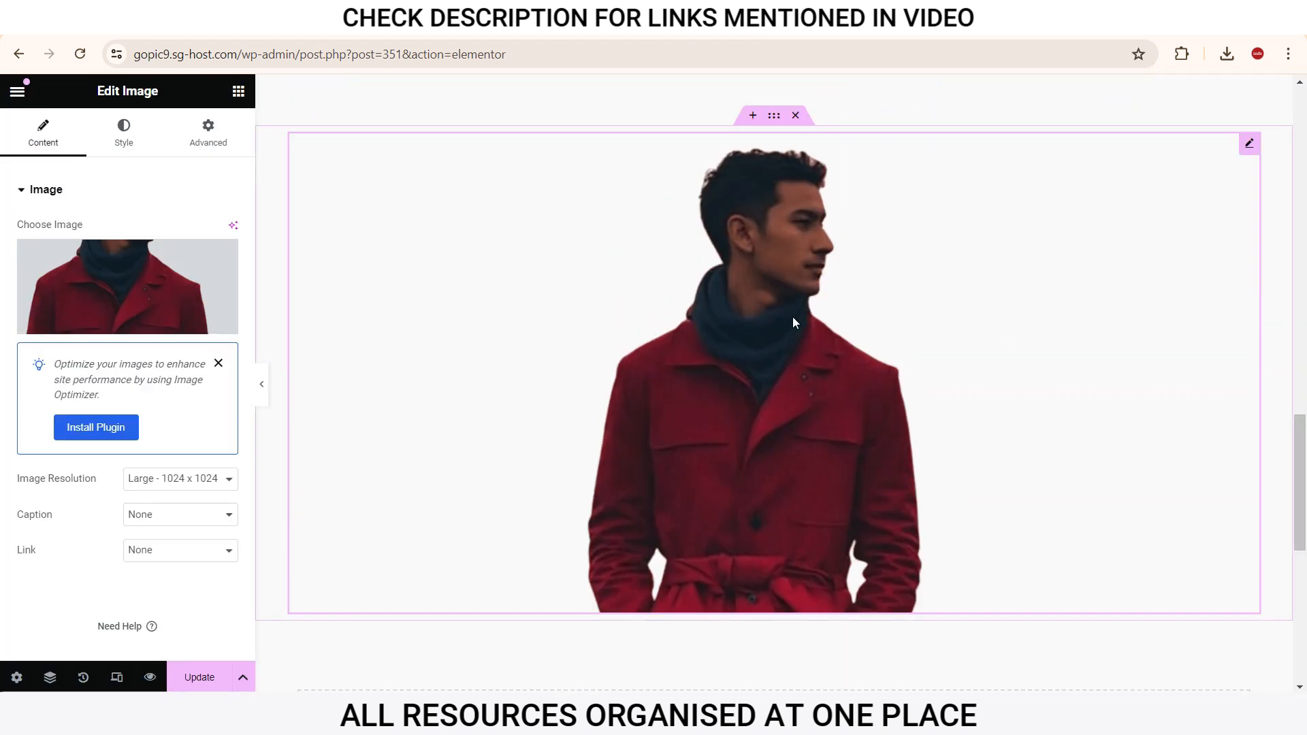
Step: Set the image's link type to Custom URL, then remove the picture and delete the Image widget
left_click(195, 554)
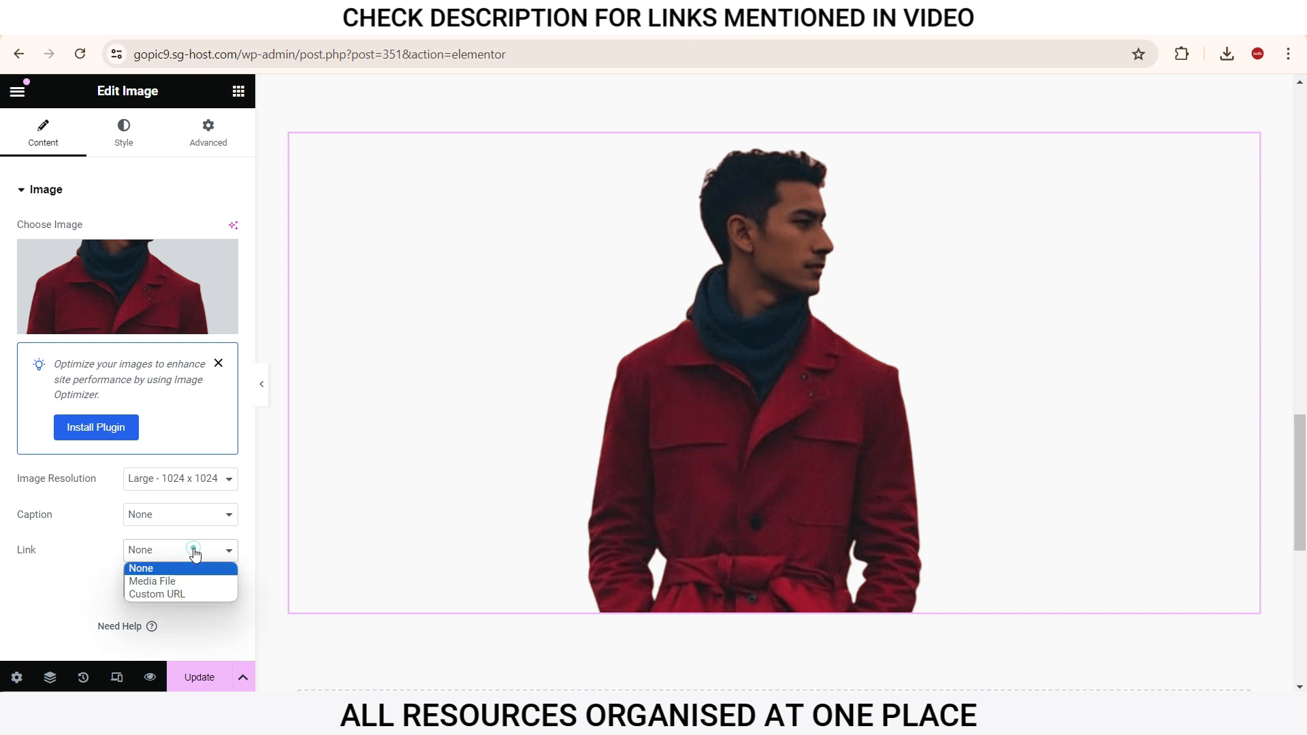
left_click(178, 594)
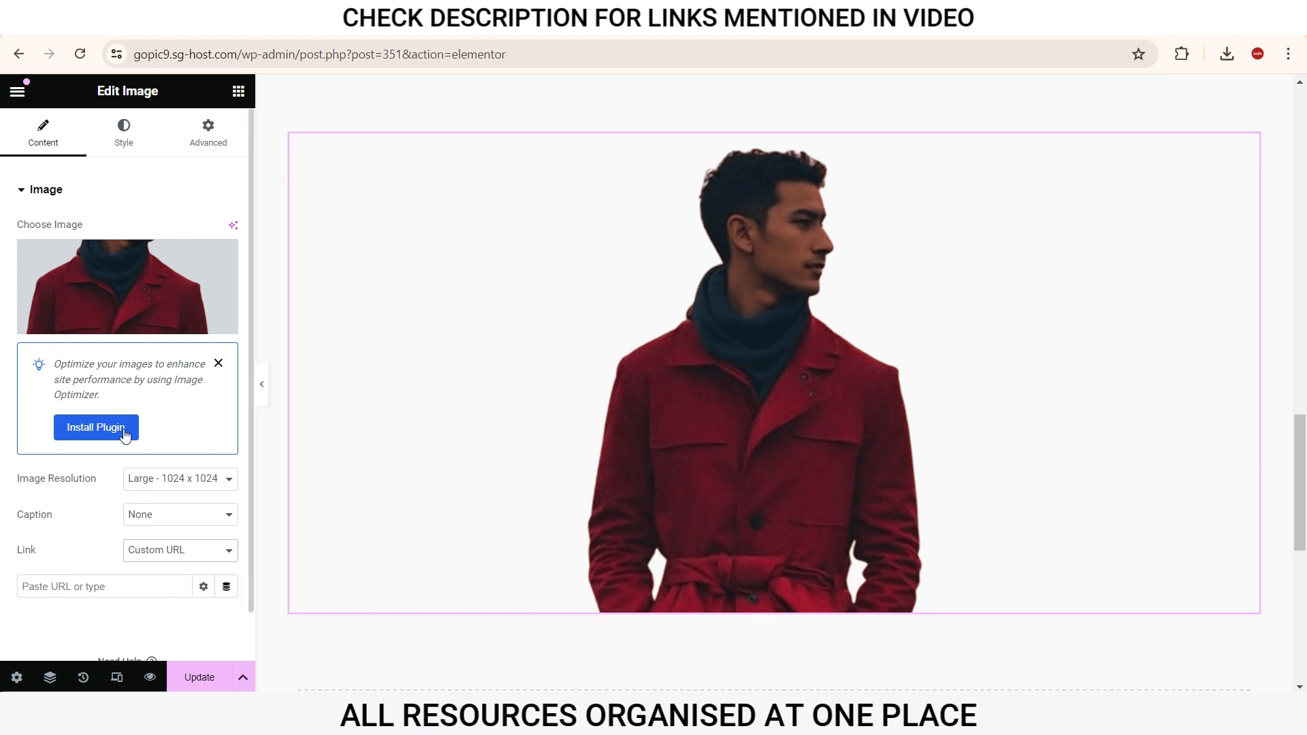
left_click(227, 320)
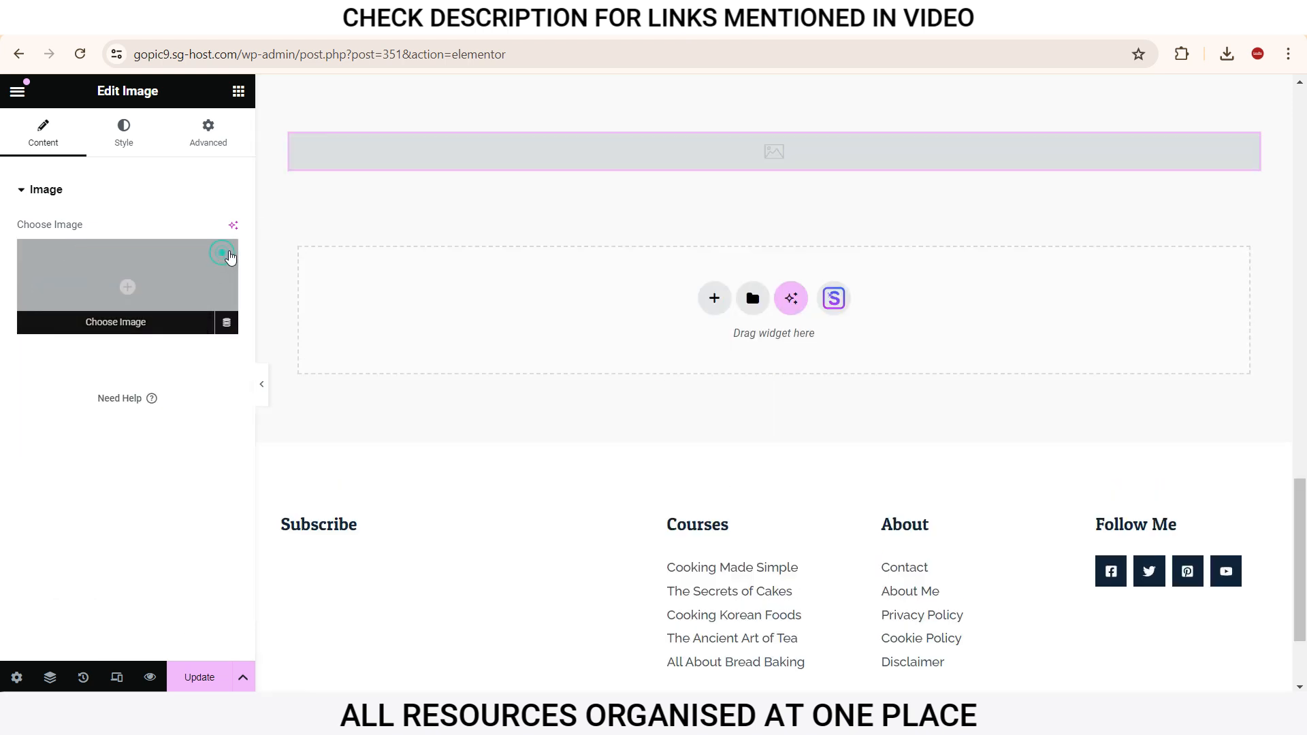
right_click(1212, 160)
left_click(1157, 517)
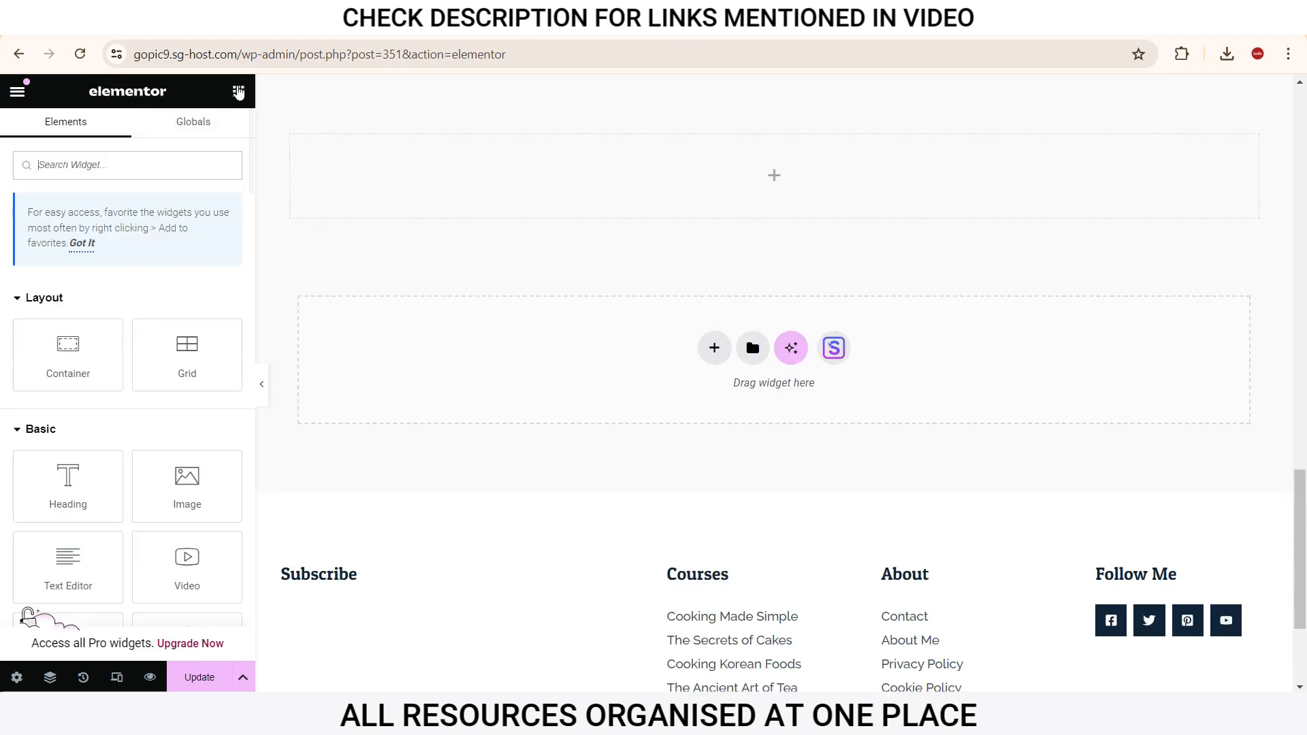
Step: Add a Text Editor widget to the empty container, select its placeholder text, and delete the widget
left_click_drag(69, 564, 797, 198)
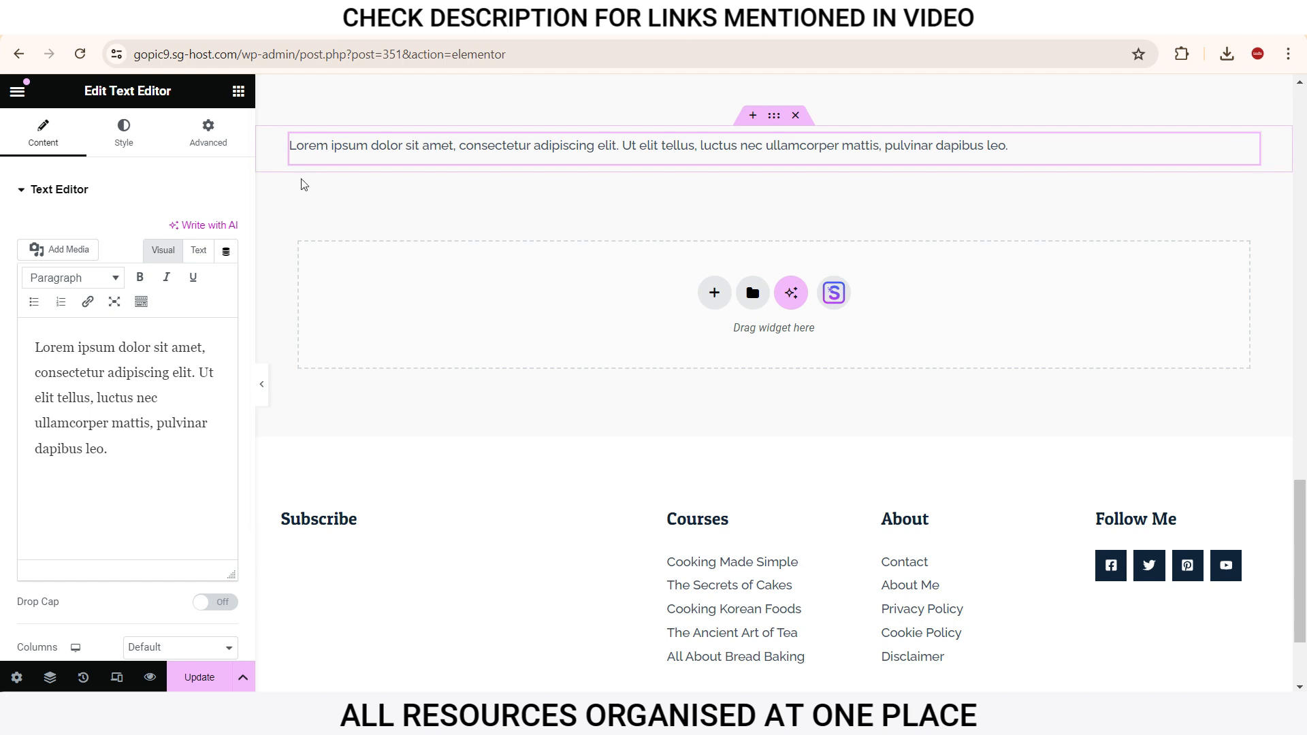
left_click_drag(130, 472, 35, 345)
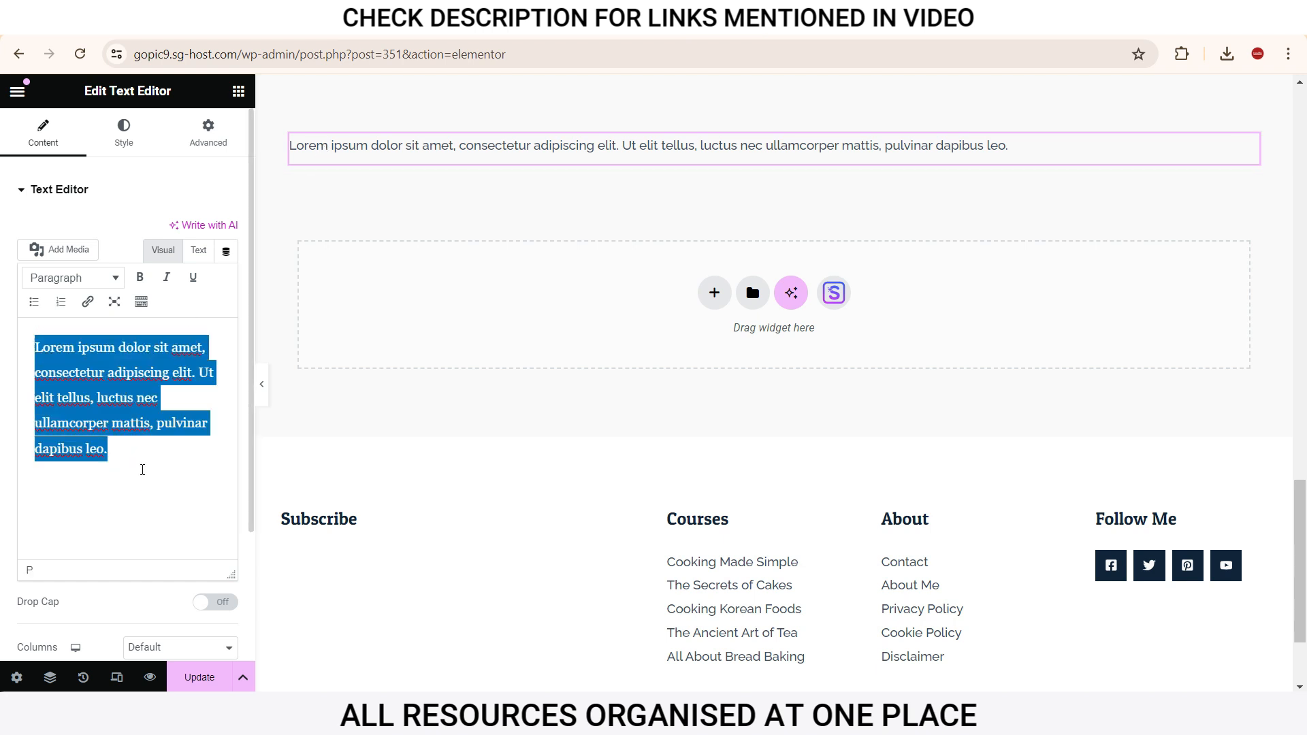
left_click(137, 468)
left_click(210, 465)
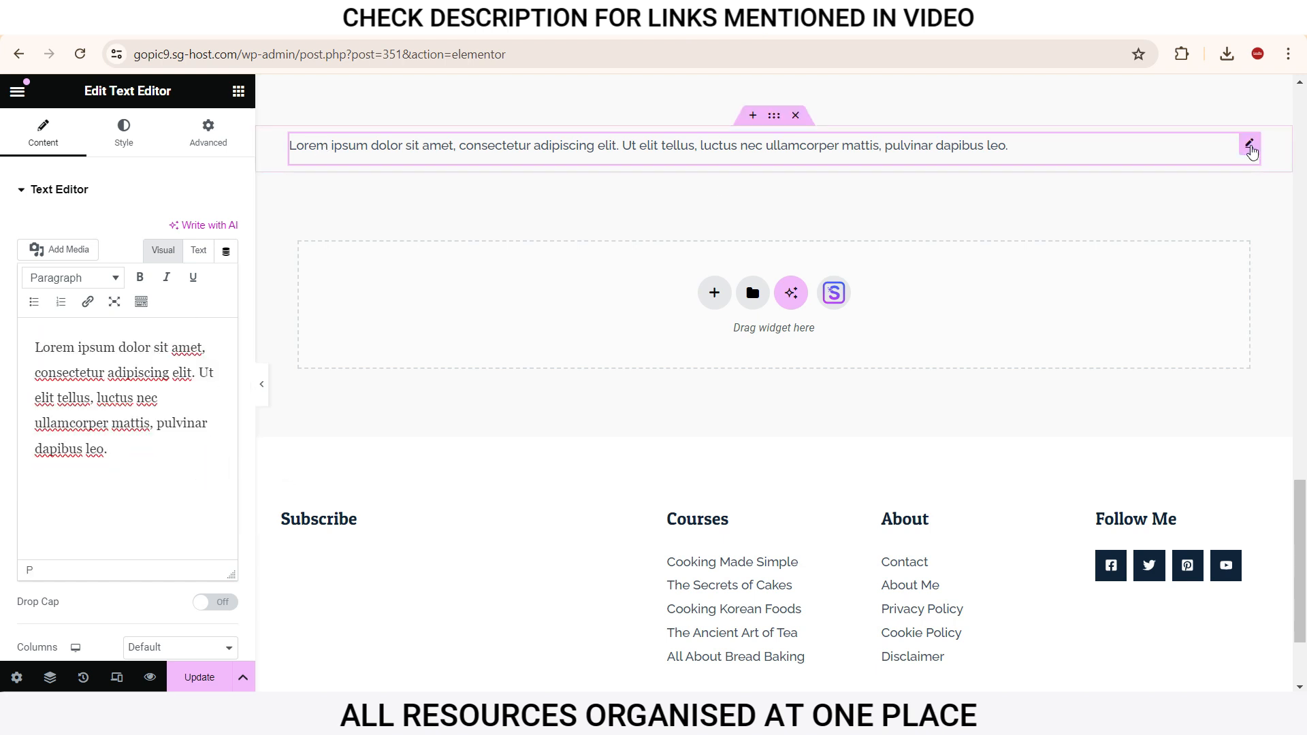
right_click(1248, 145)
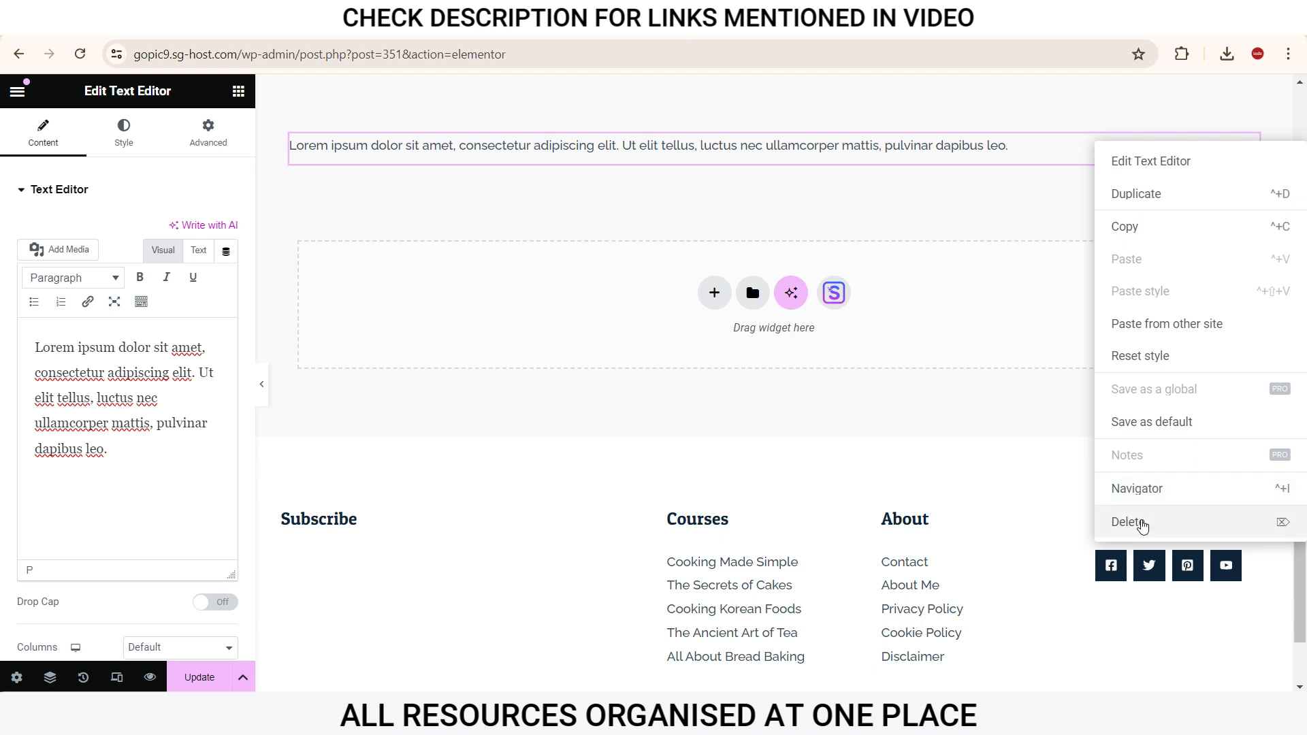
left_click(1141, 518)
Step: Add a Video widget to the container and choose YouTube as its source
left_click(182, 451)
left_click_drag(181, 451, 851, 195)
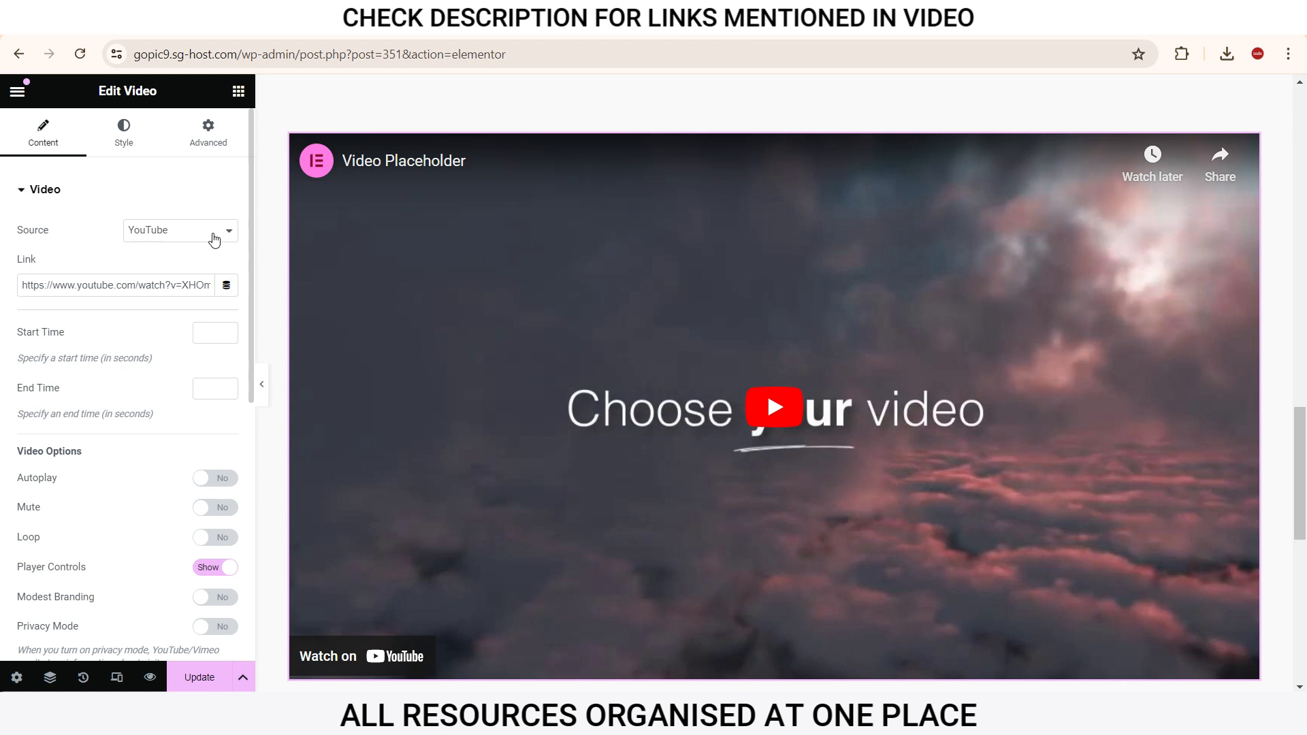
left_click(173, 231)
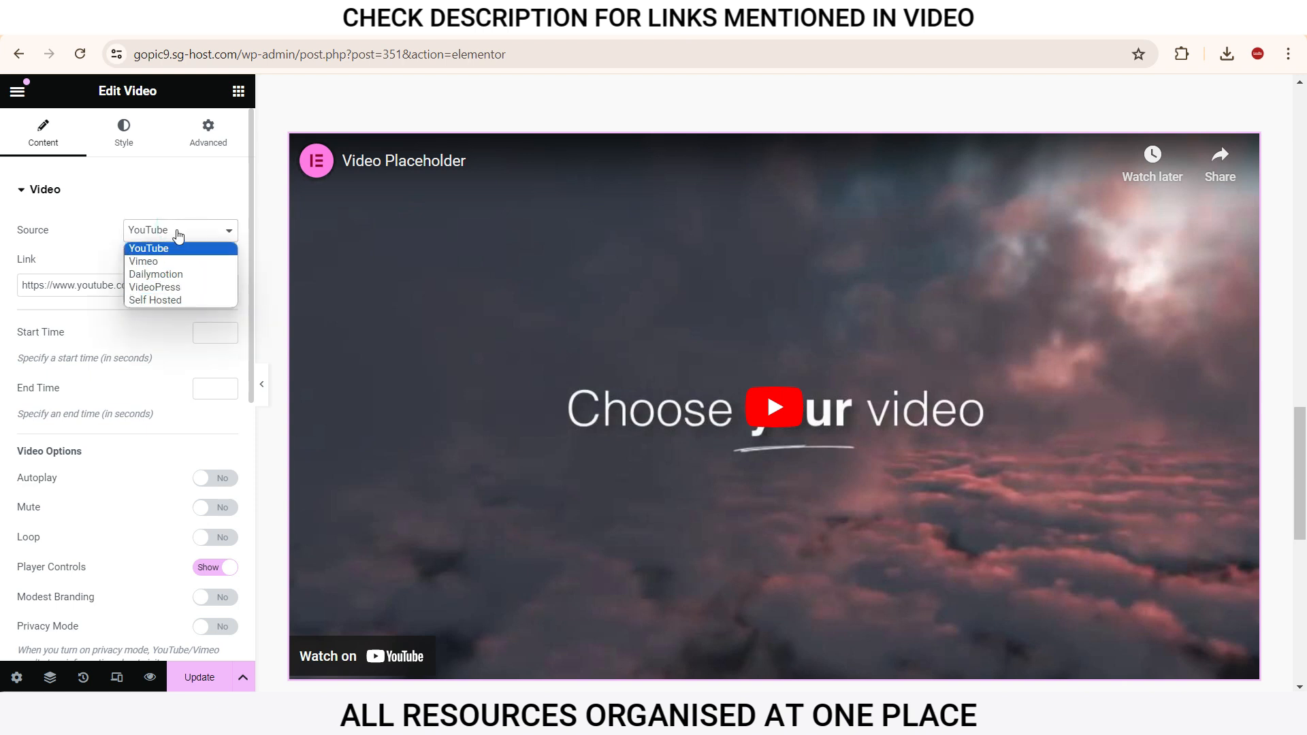
left_click(186, 249)
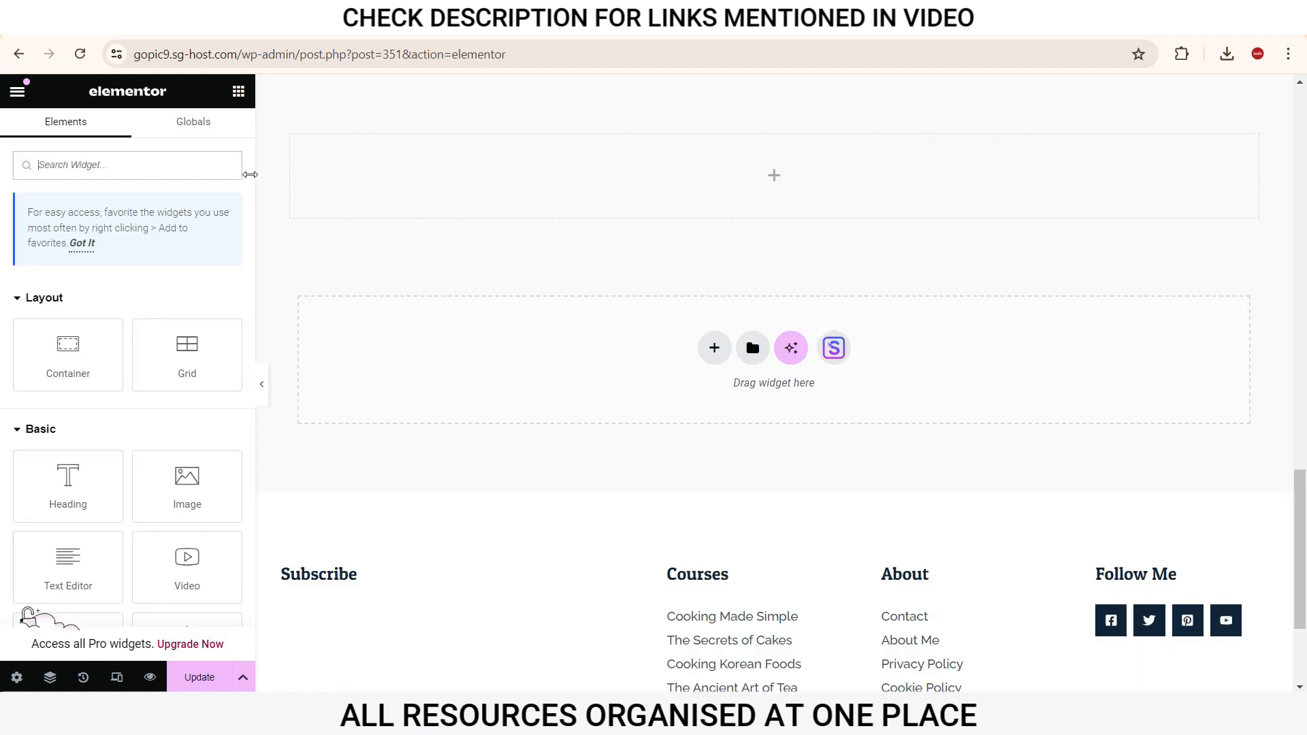
Step: Add a Button widget to the empty container and set its position to centre
scroll(89, 246, "down", 5)
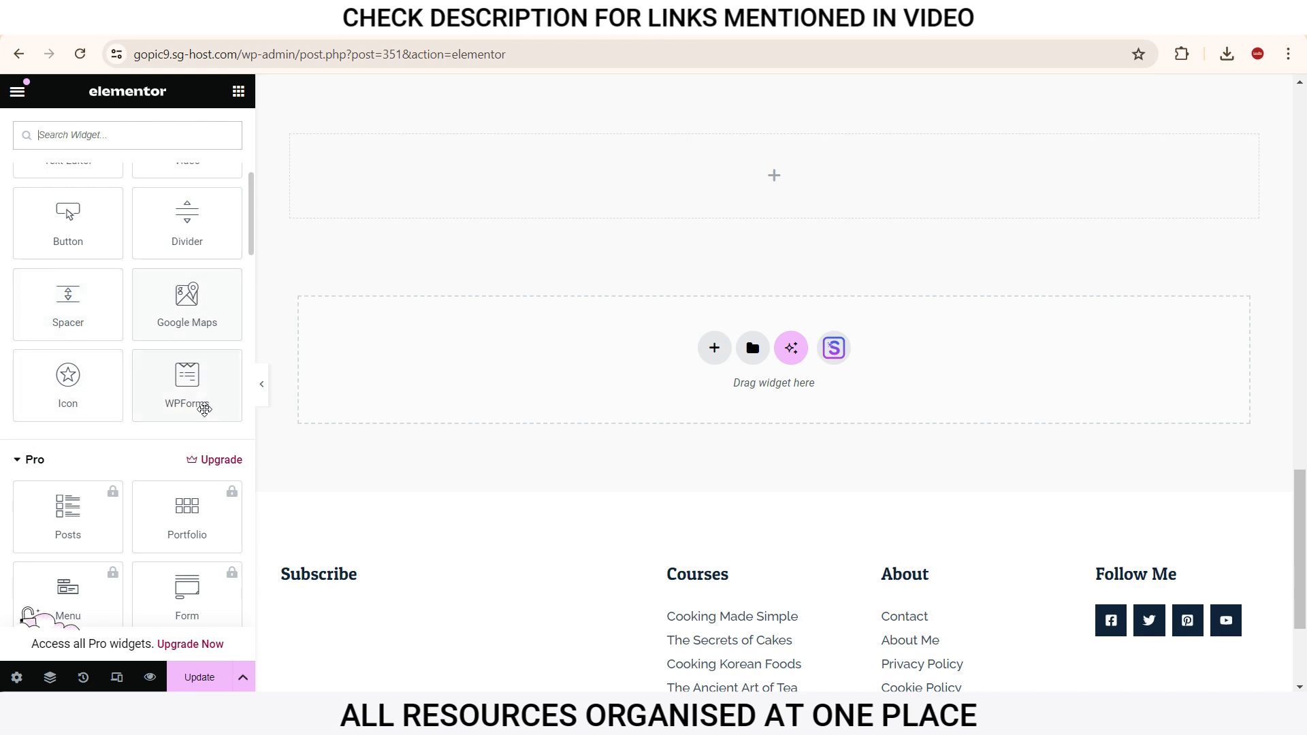
left_click_drag(68, 218, 772, 206)
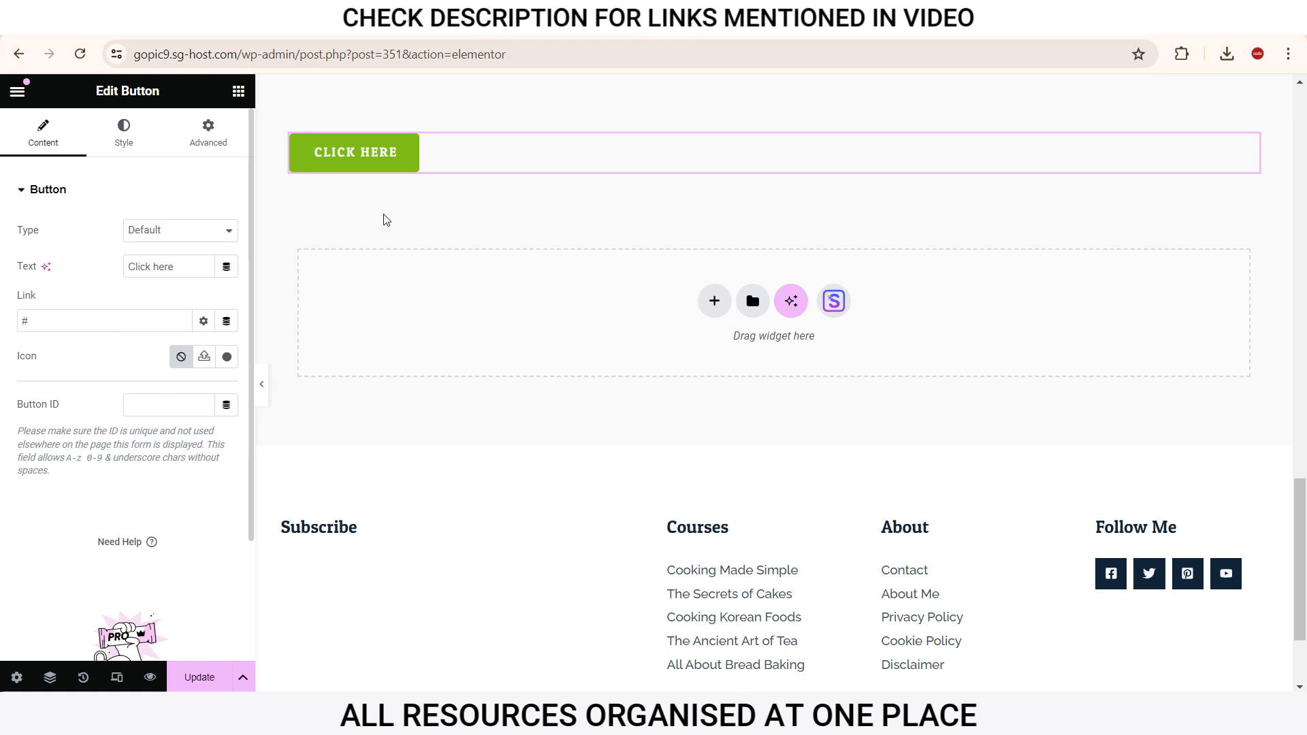
left_click(123, 131)
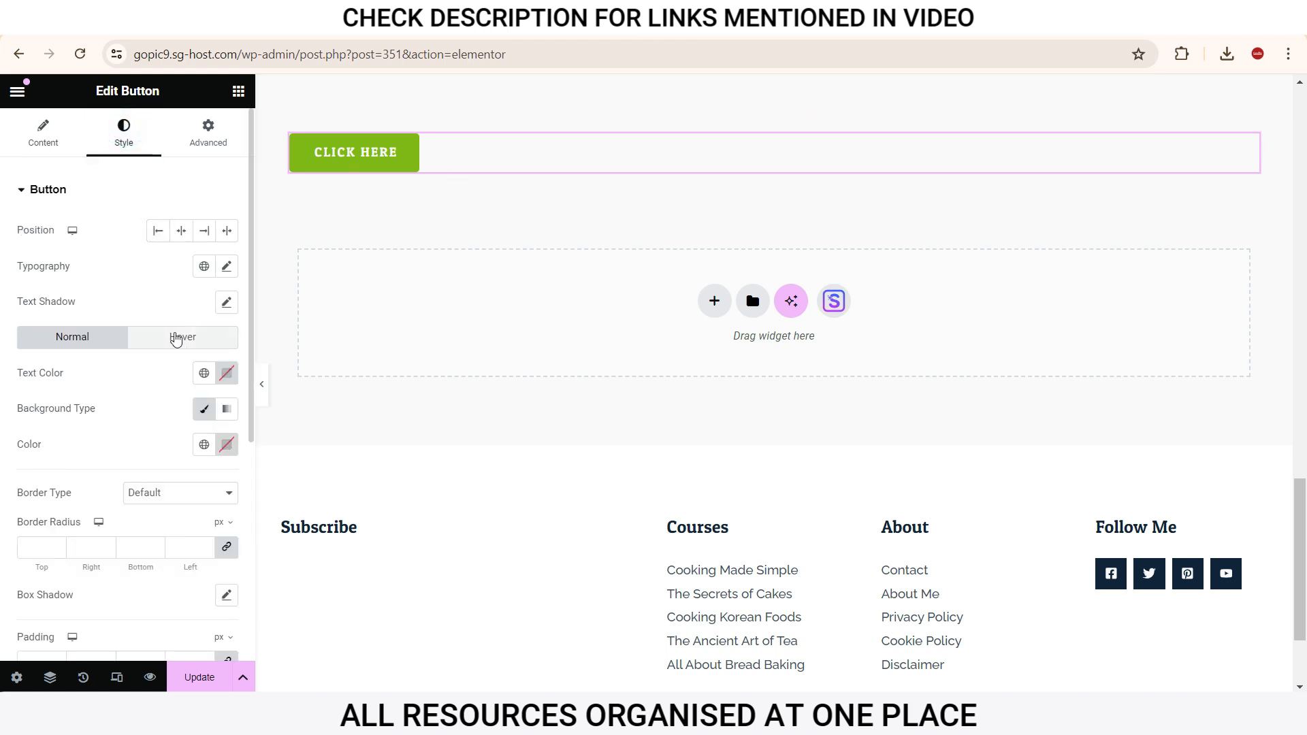
left_click(181, 230)
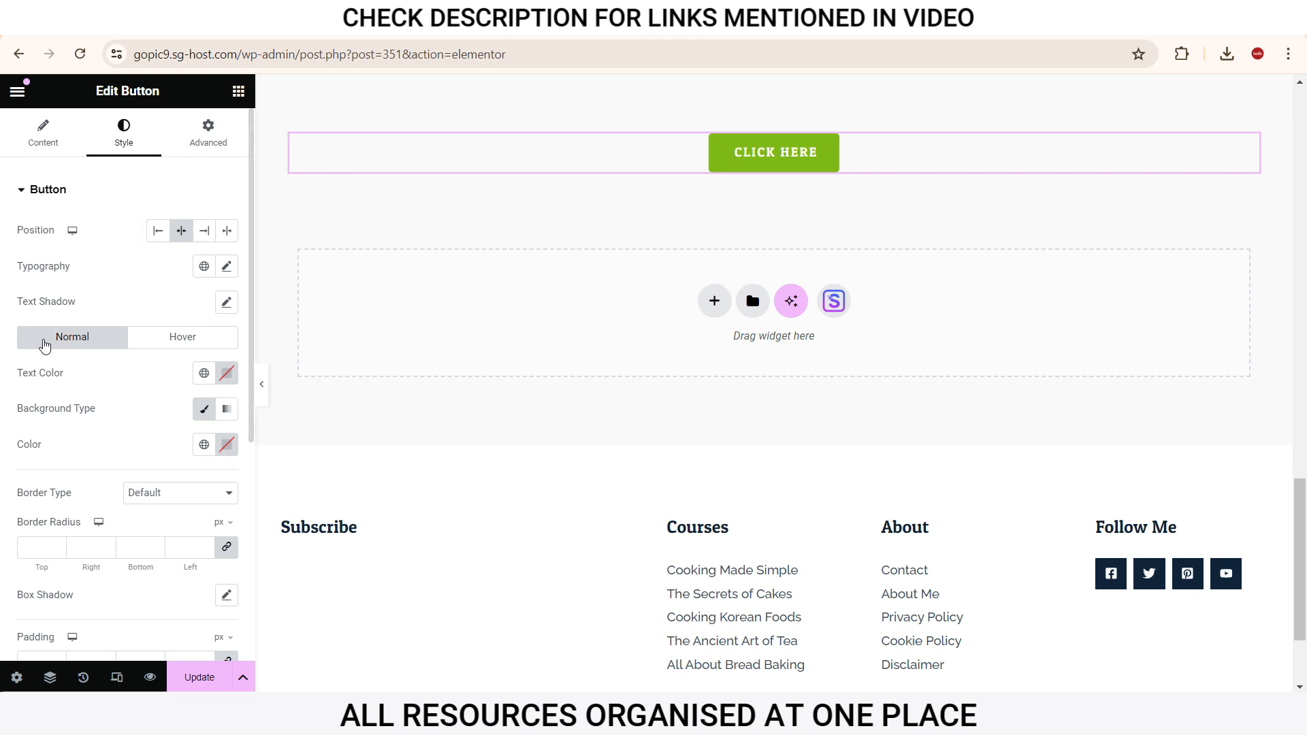
Step: Delete the Button widget and the empty container that held it
right_click(1245, 145)
left_click(1127, 525)
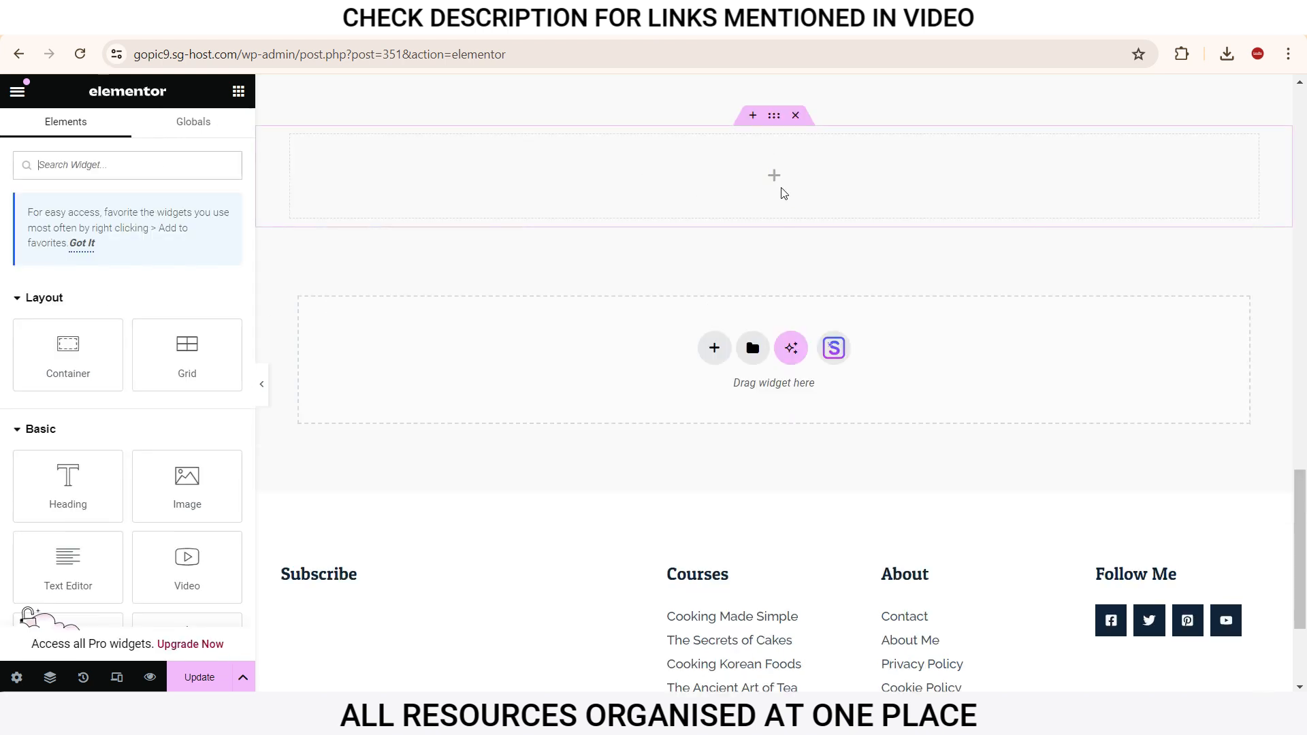
left_click(795, 115)
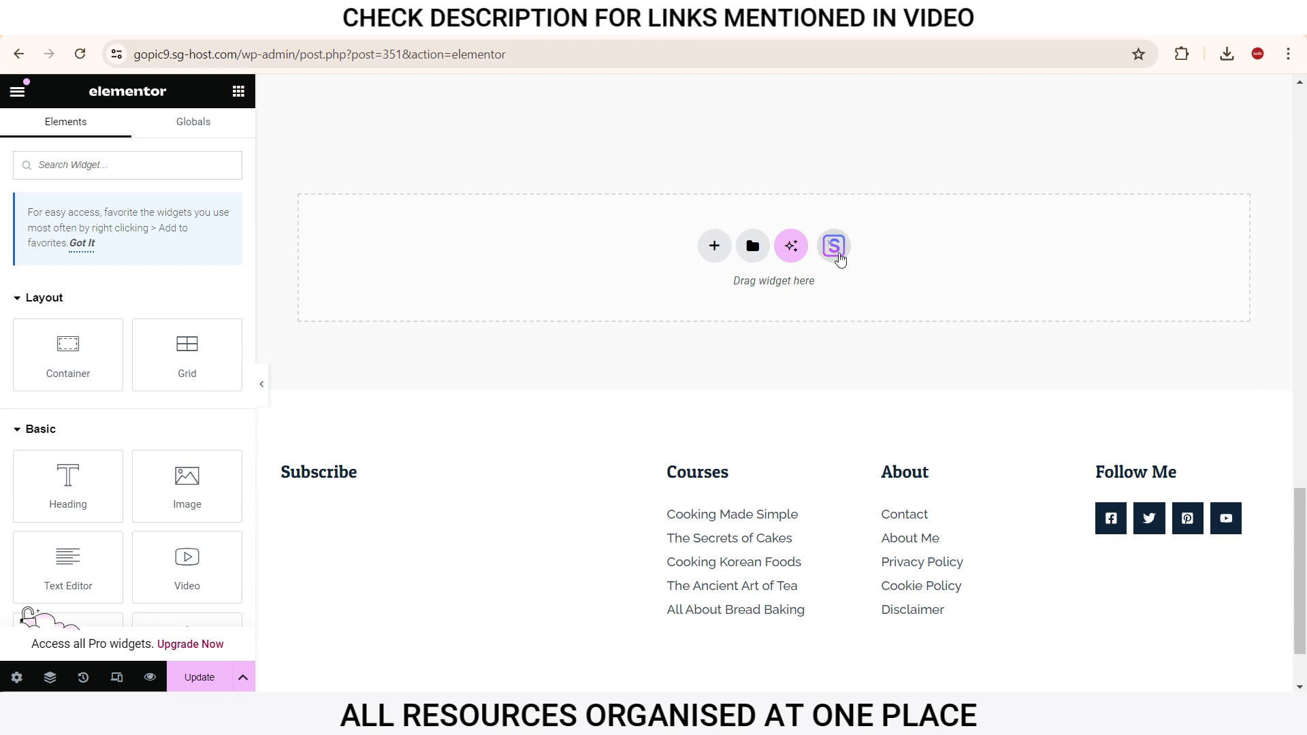
Step: Import the About Me block with the woman's portrait from the Starter Templates library into the page and update it
left_click(839, 257)
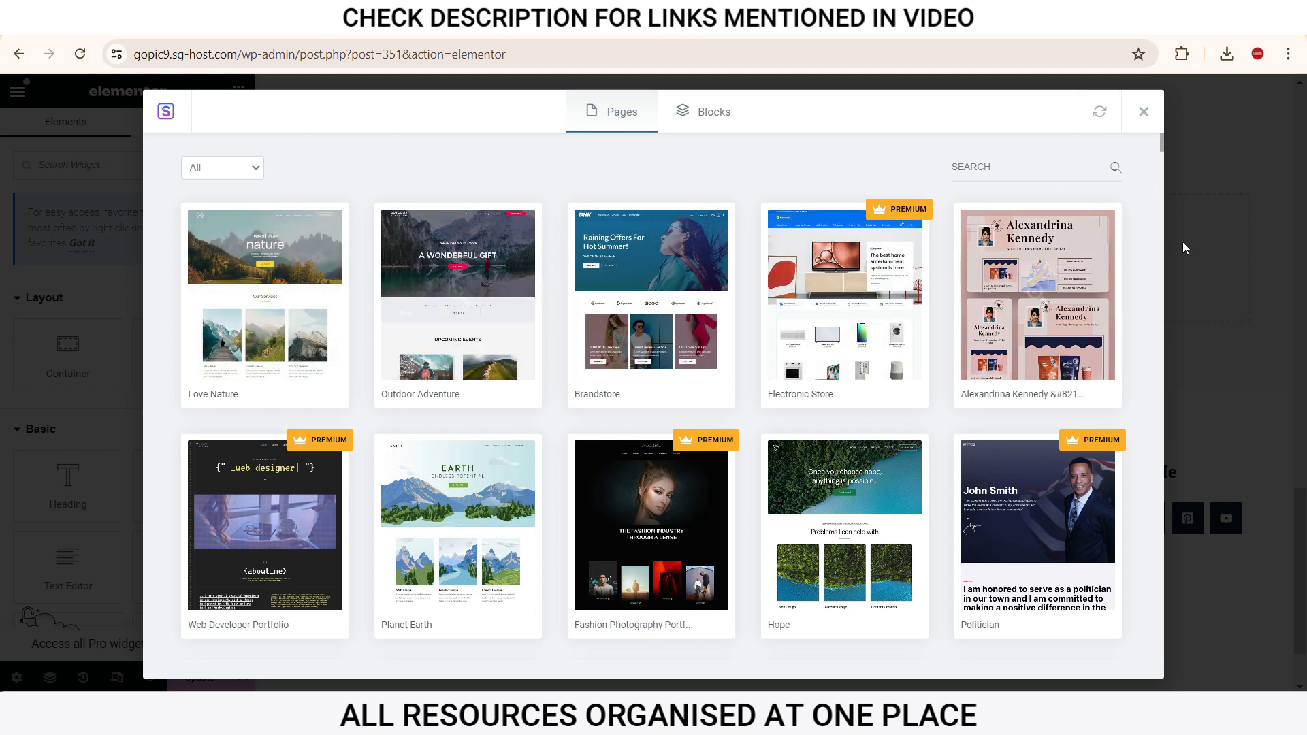
left_click_drag(1163, 142, 1178, 88)
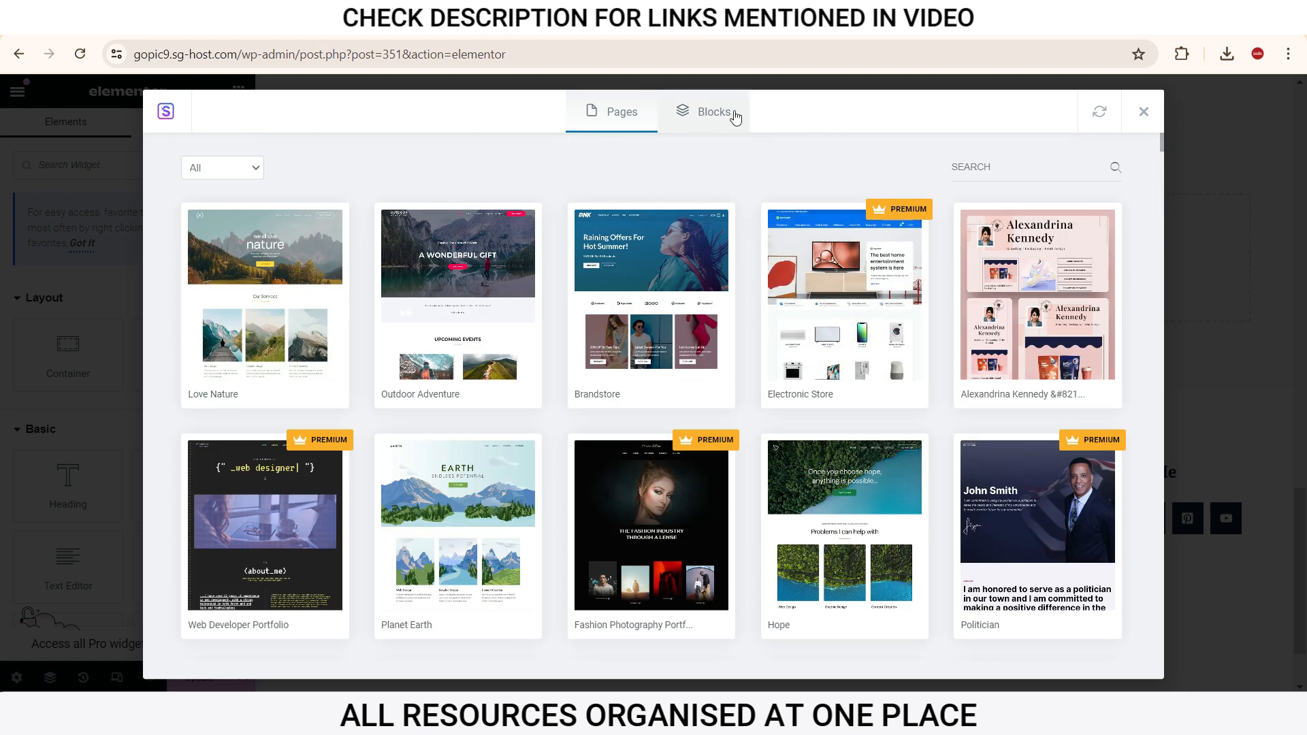
left_click(734, 115)
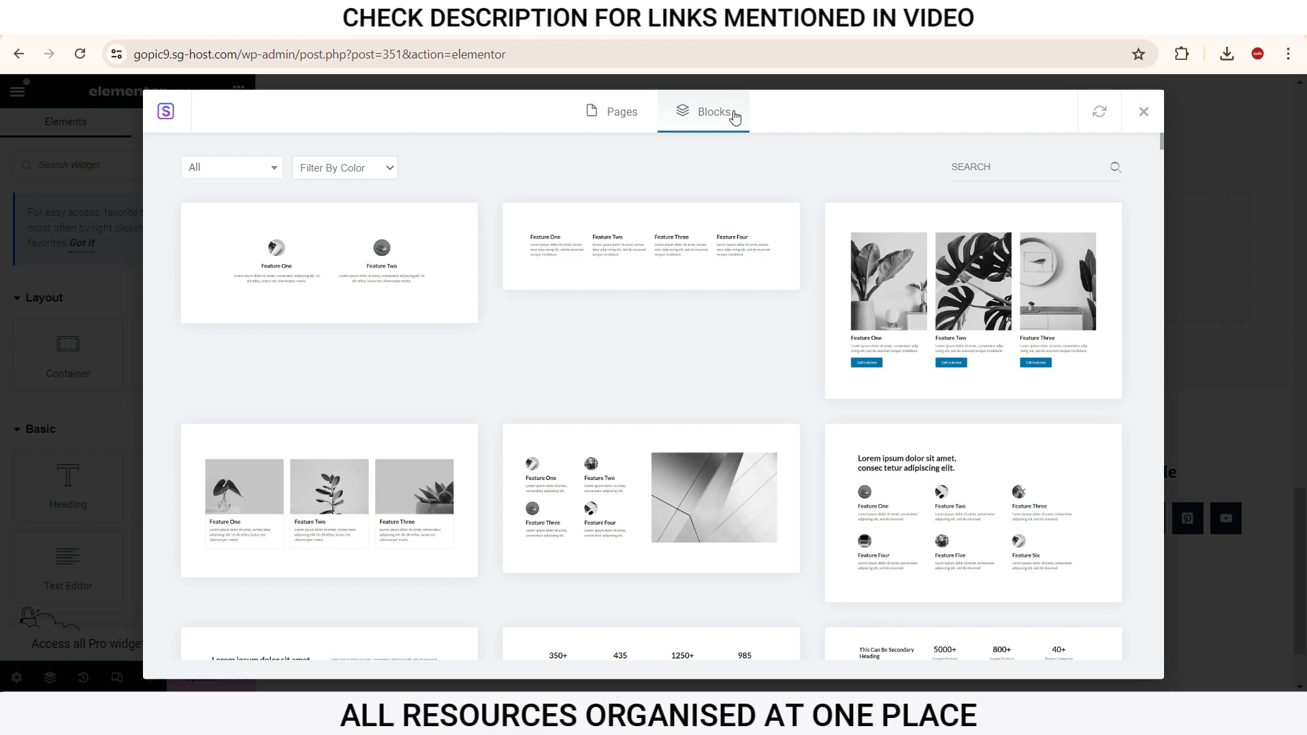
left_click_drag(1161, 139, 1147, 318)
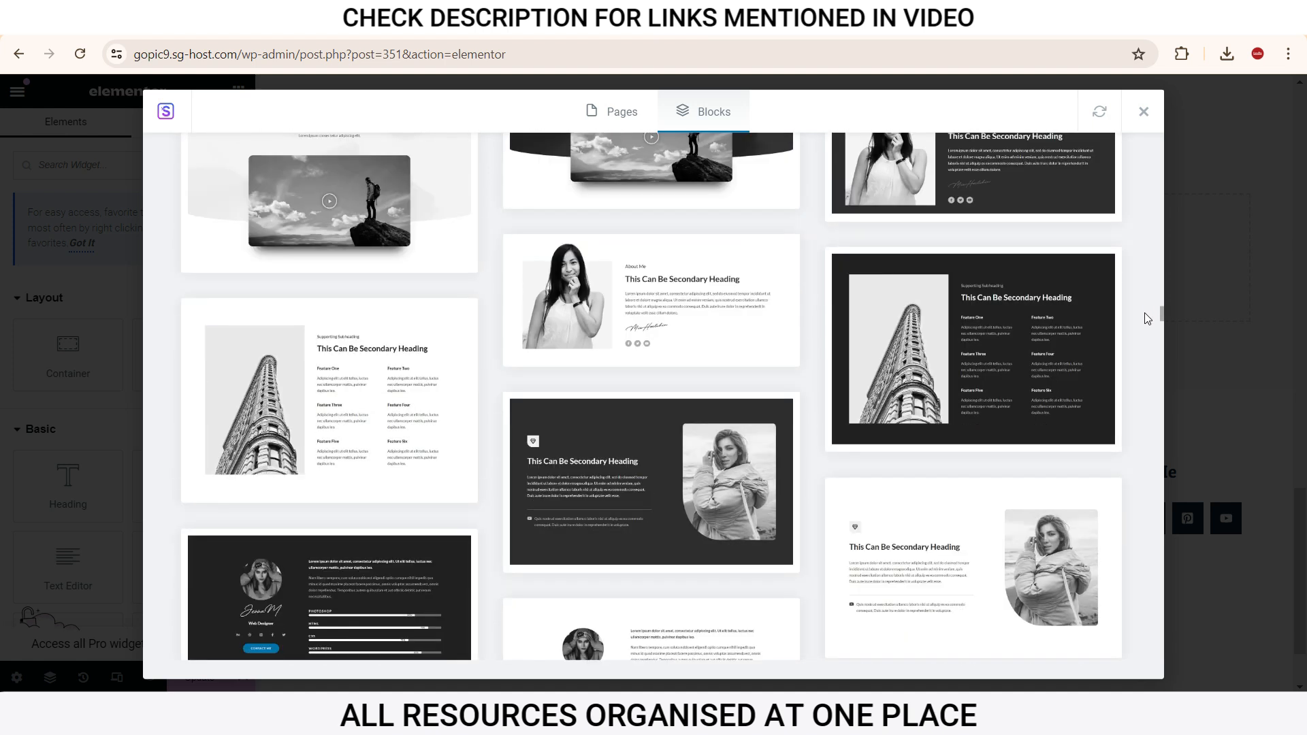
left_click(708, 311)
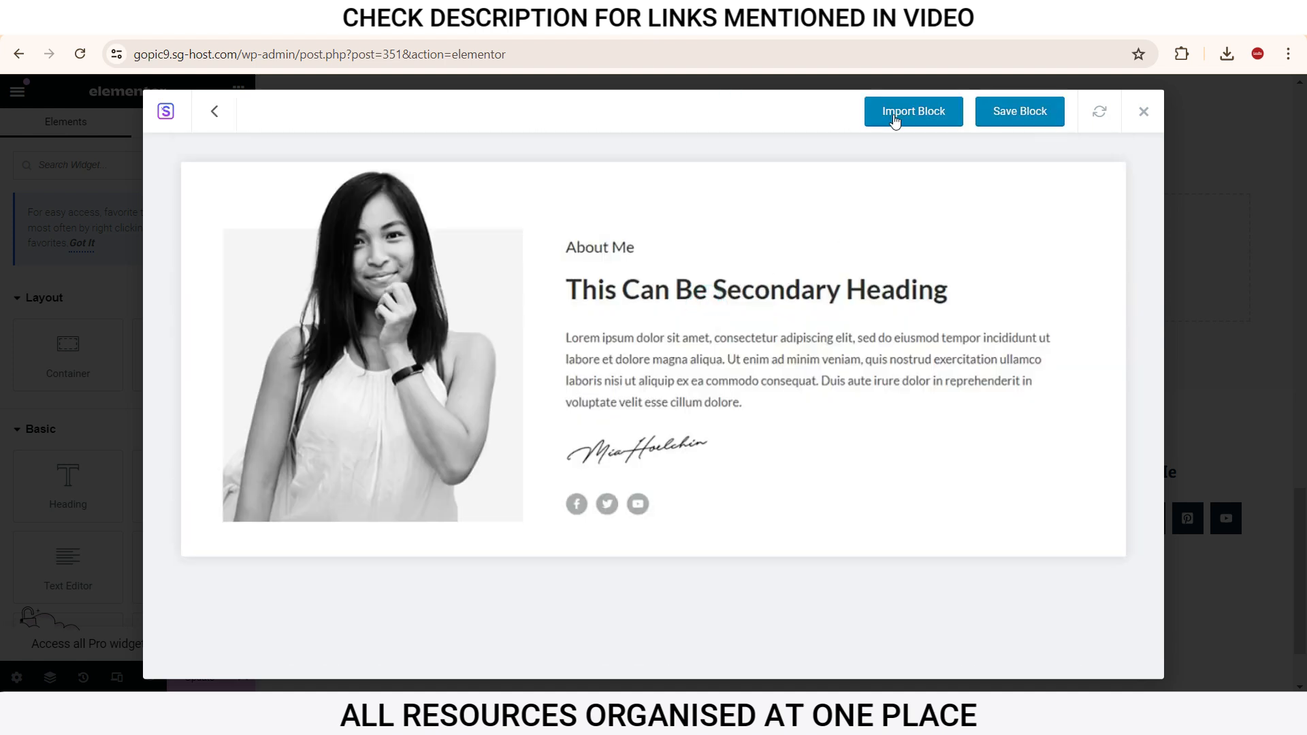
left_click(895, 120)
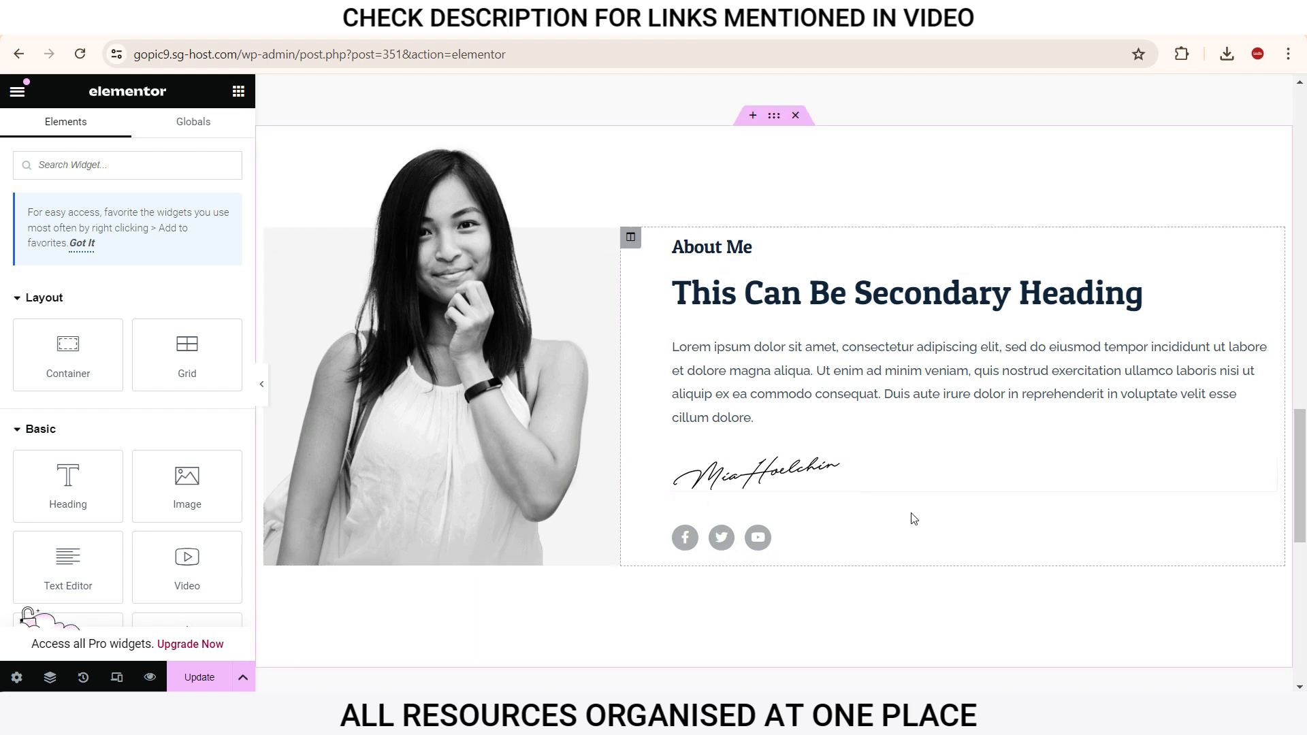
left_click(209, 686)
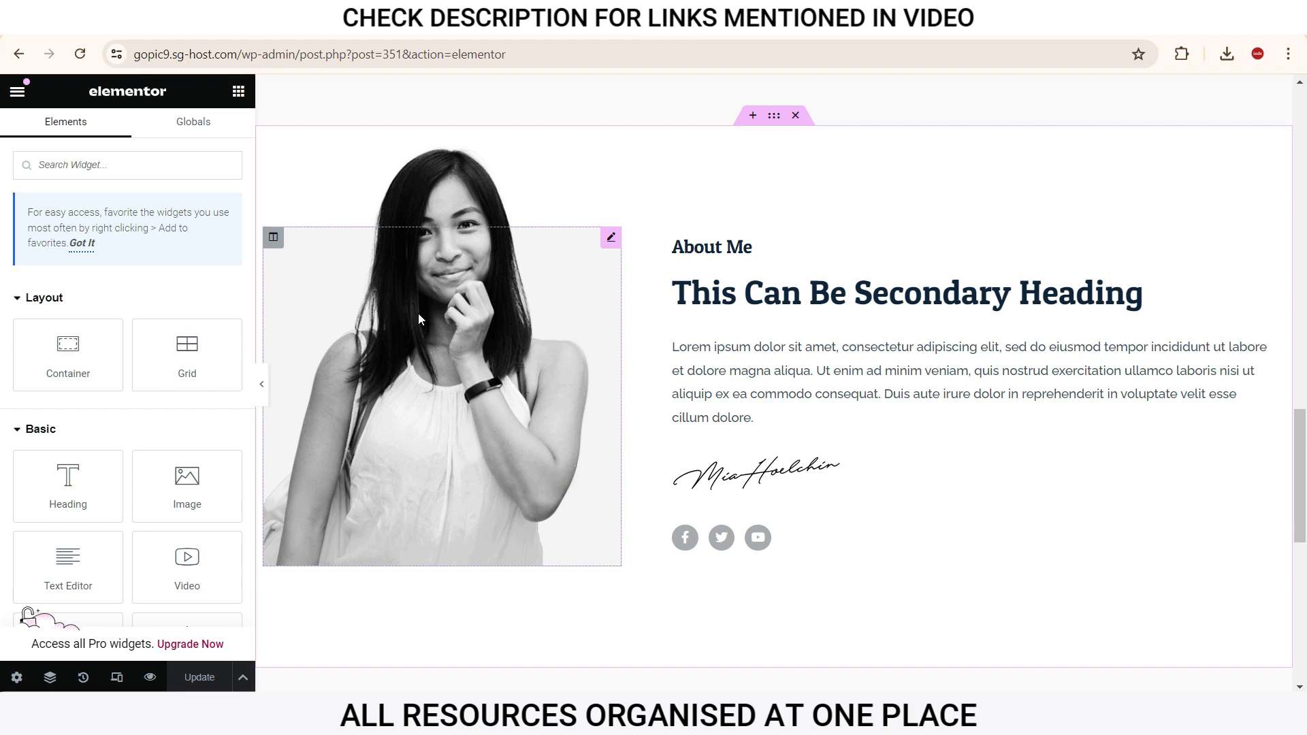
Step: Open the About Me portrait for editing and check its file details in the media library
left_click(611, 238)
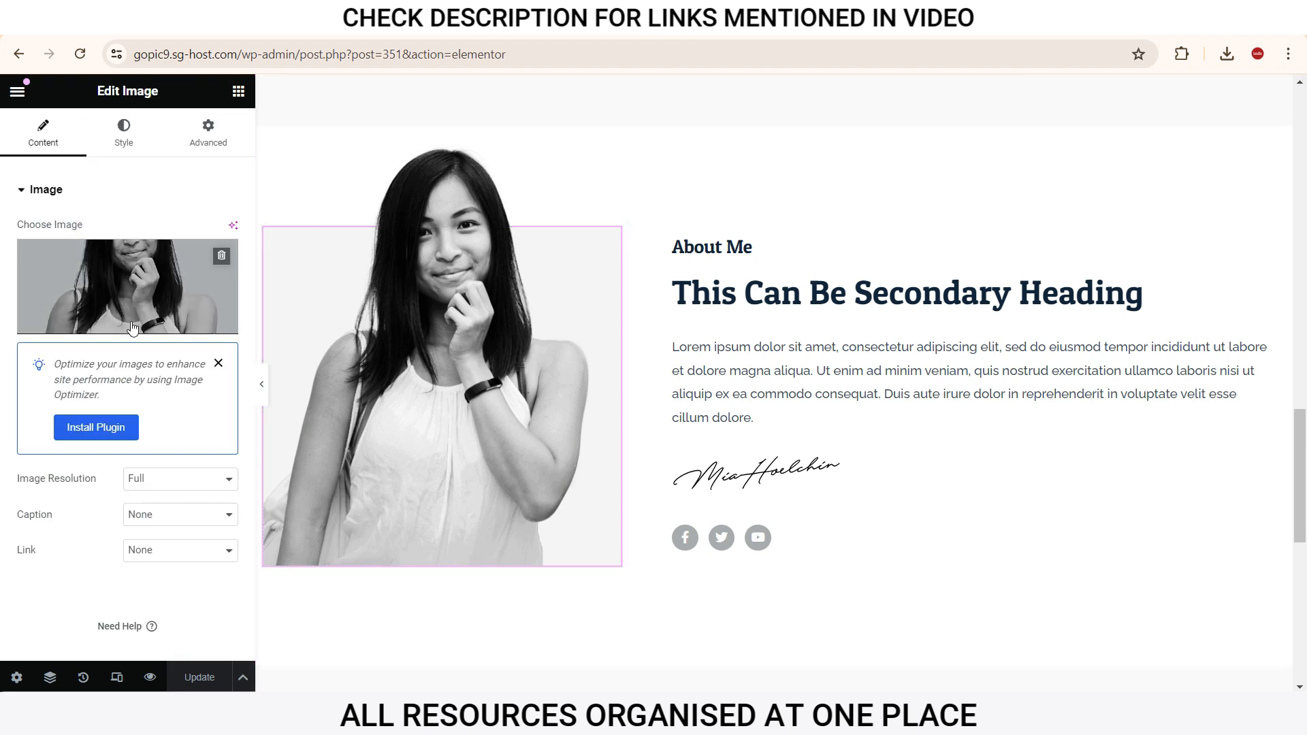
left_click(128, 287)
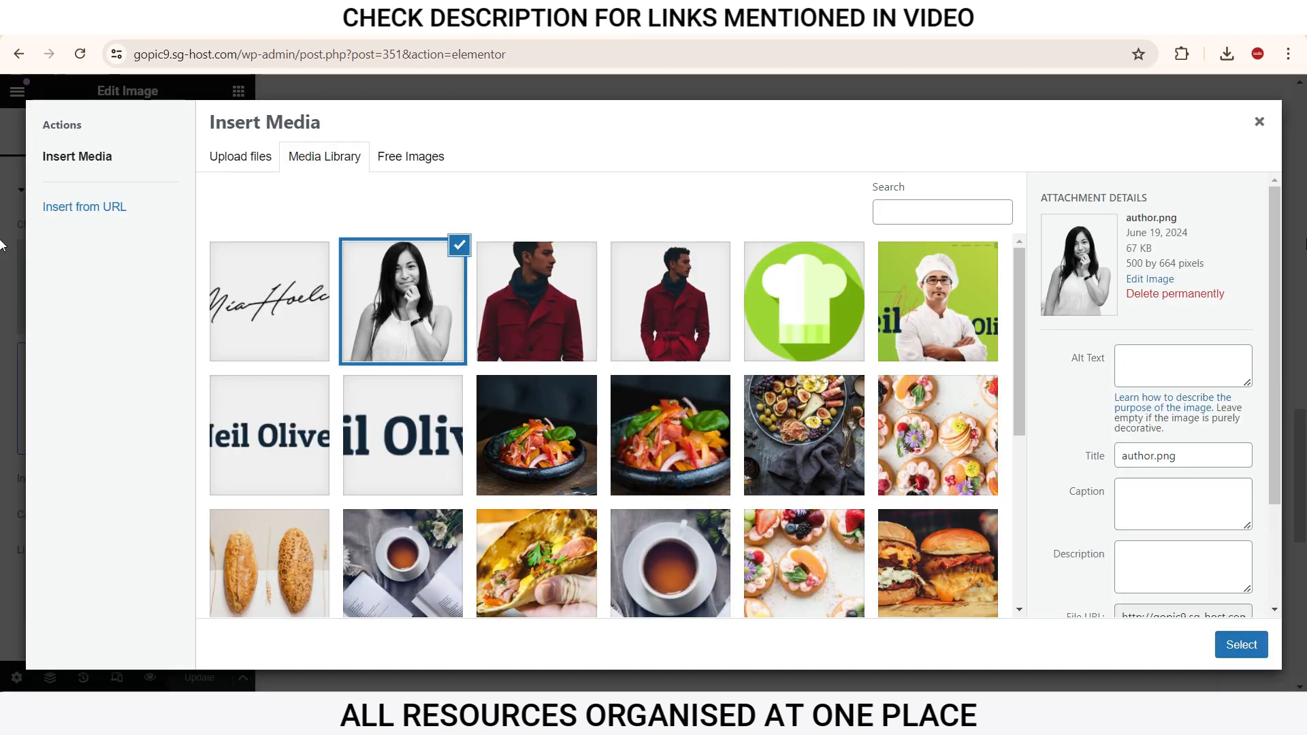
left_click_drag(1158, 219, 1174, 220)
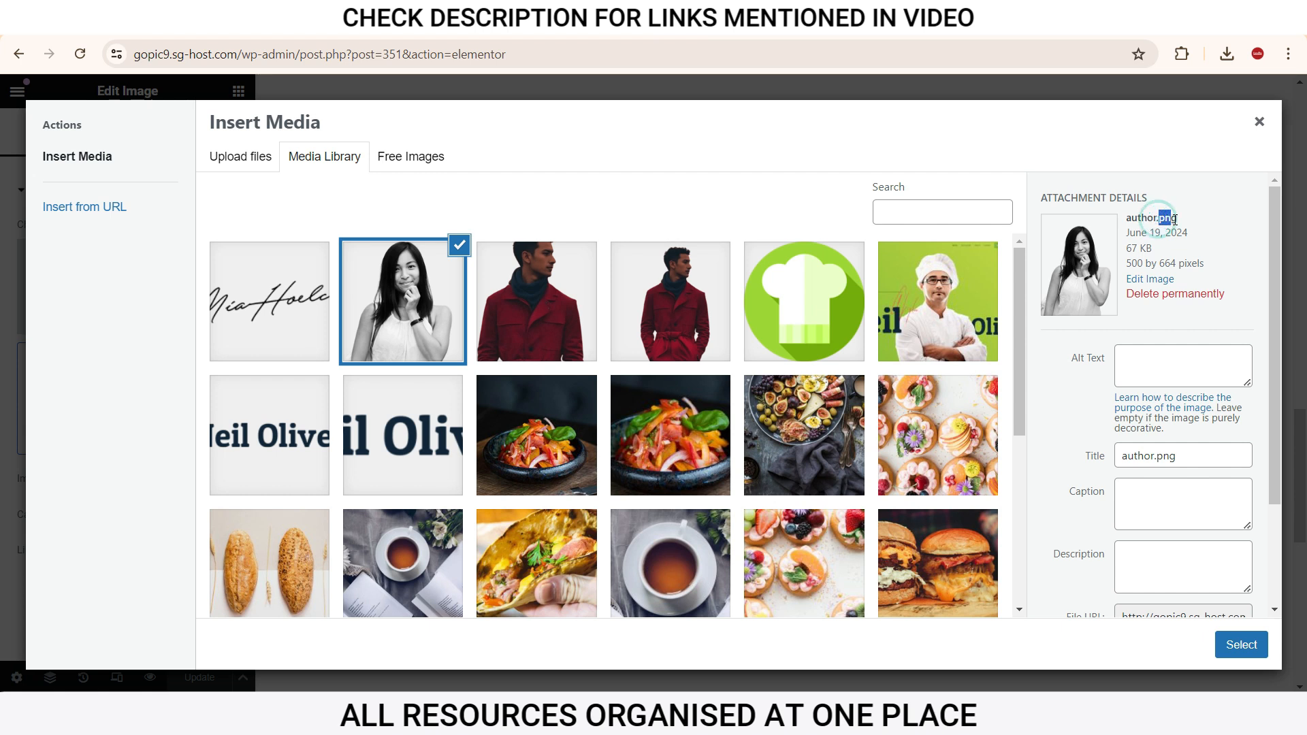
left_click(1239, 123)
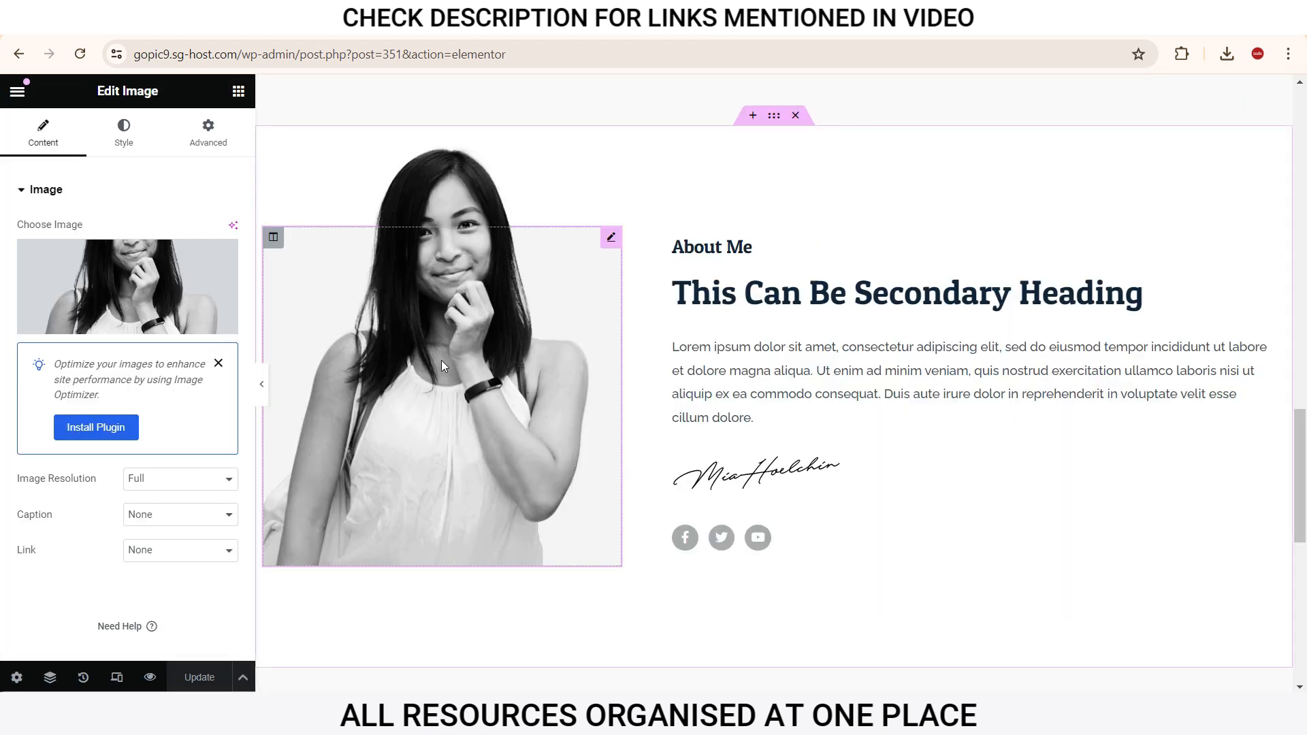
Step: Replace the About Me portrait with the full-length image of the man in the red coat and save the page
left_click(128, 288)
left_click(677, 302)
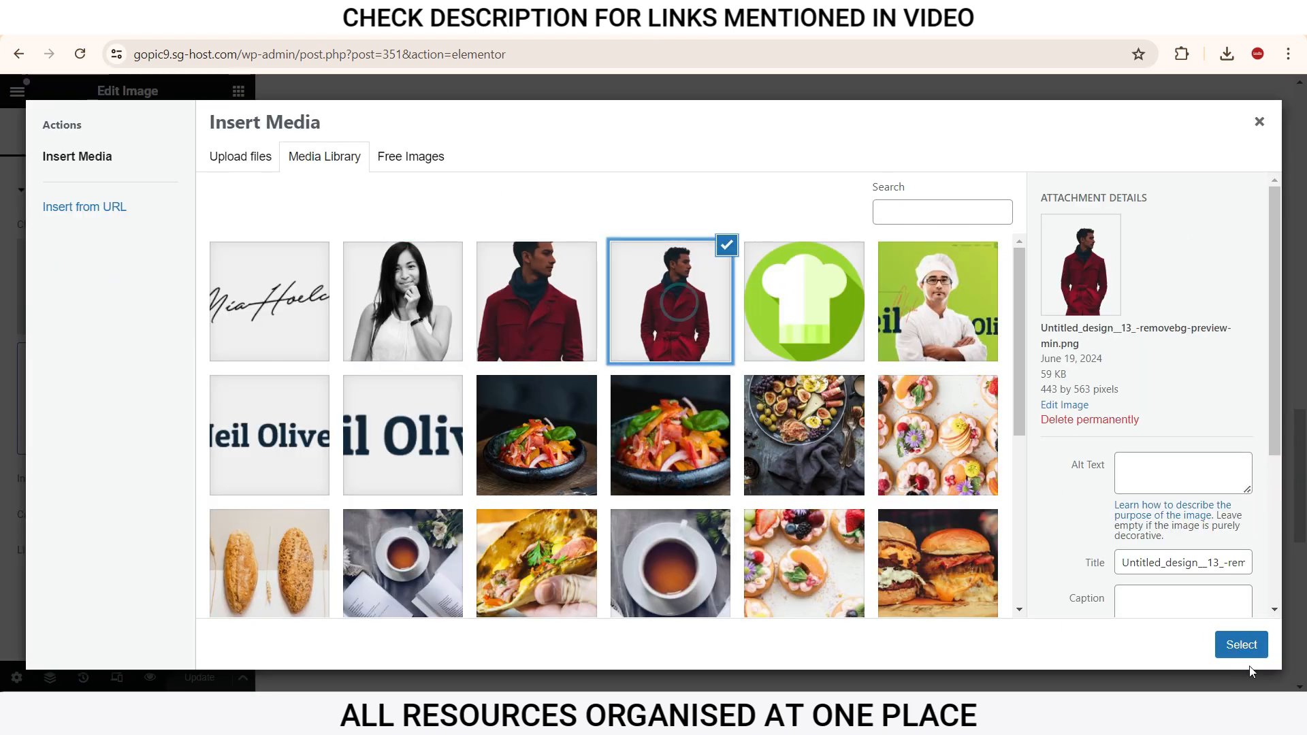
left_click(1241, 644)
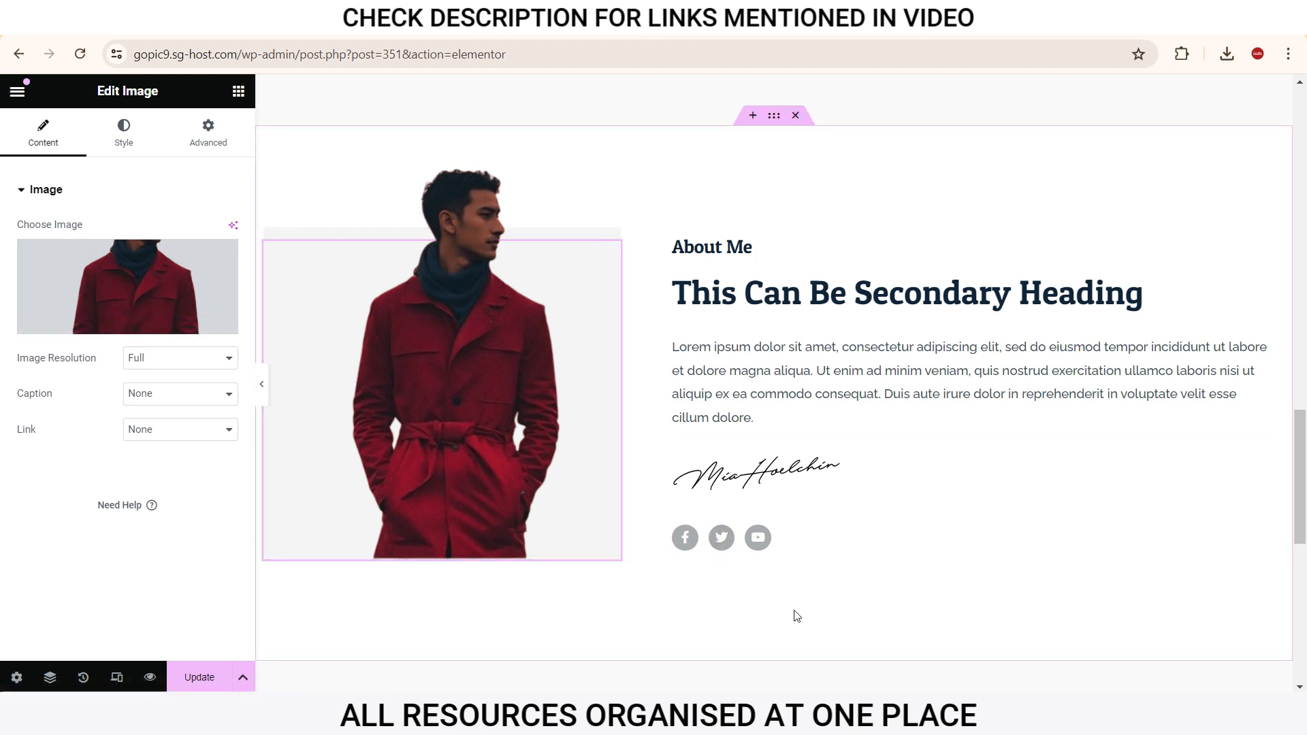
key("ctrl+s")
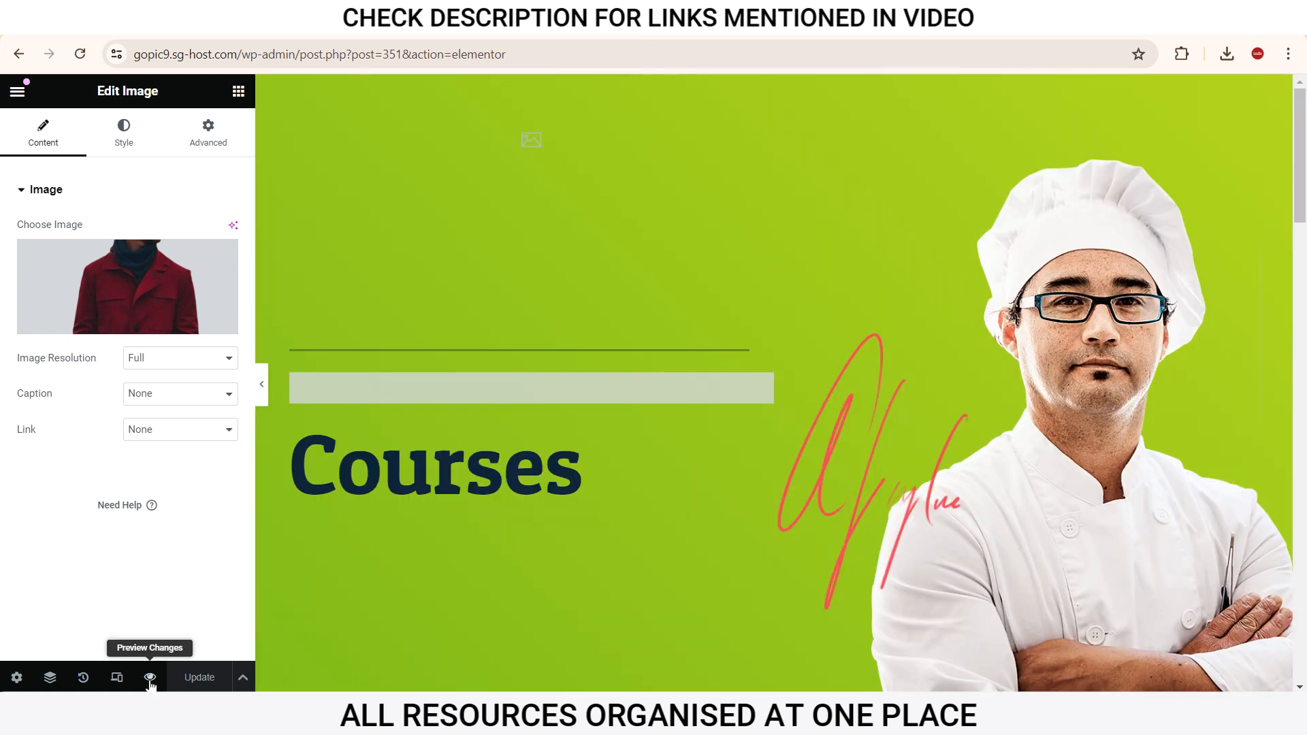
Step: Preview the updated Courses page and visit the site's Contact page
left_click(150, 678)
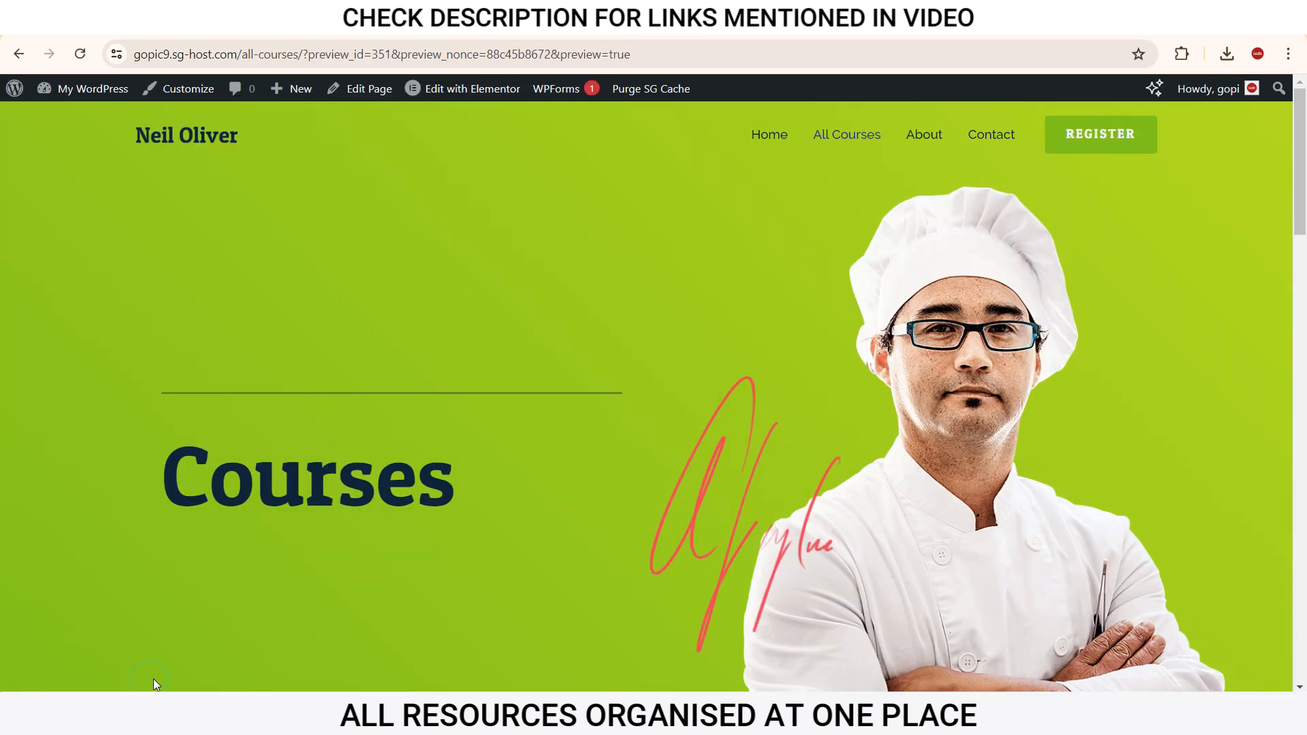
left_click(991, 134)
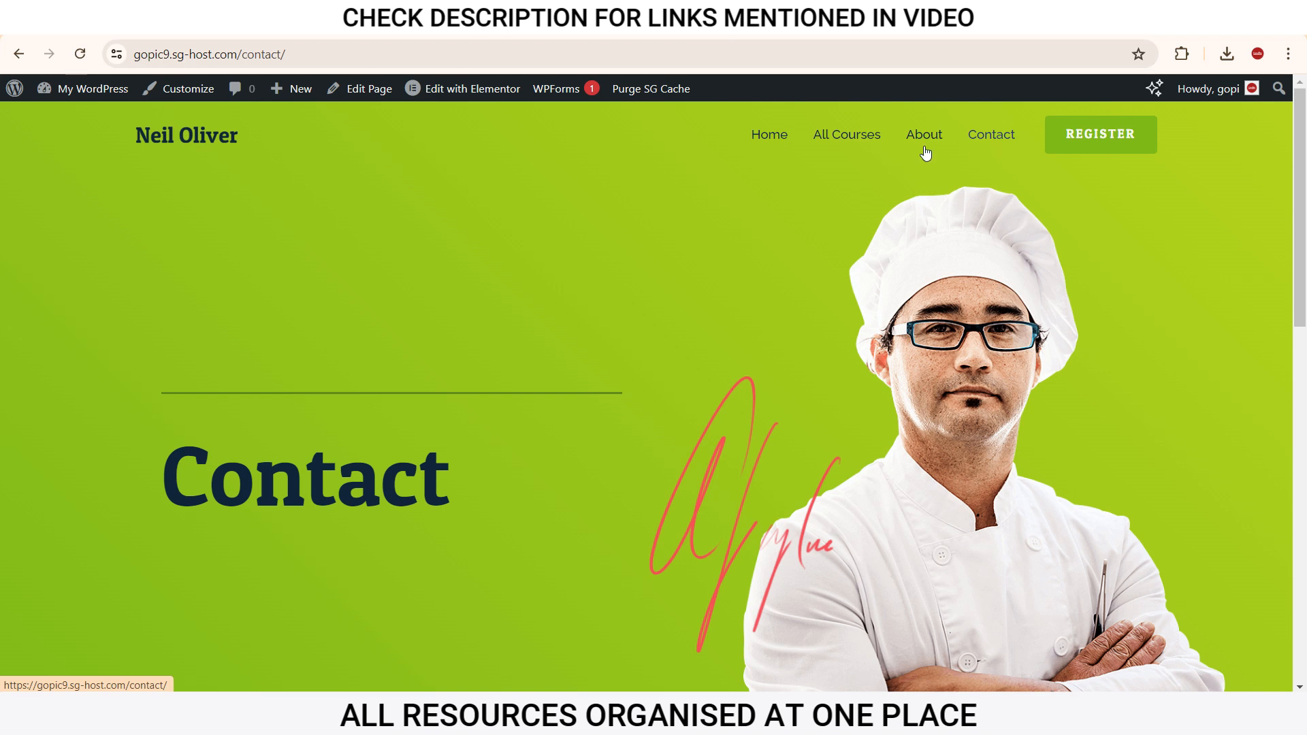
Step: Go to the dashboard's list of all pages and open All Courses for editing with Elementor
left_click(71, 109)
mouse_move(46, 320)
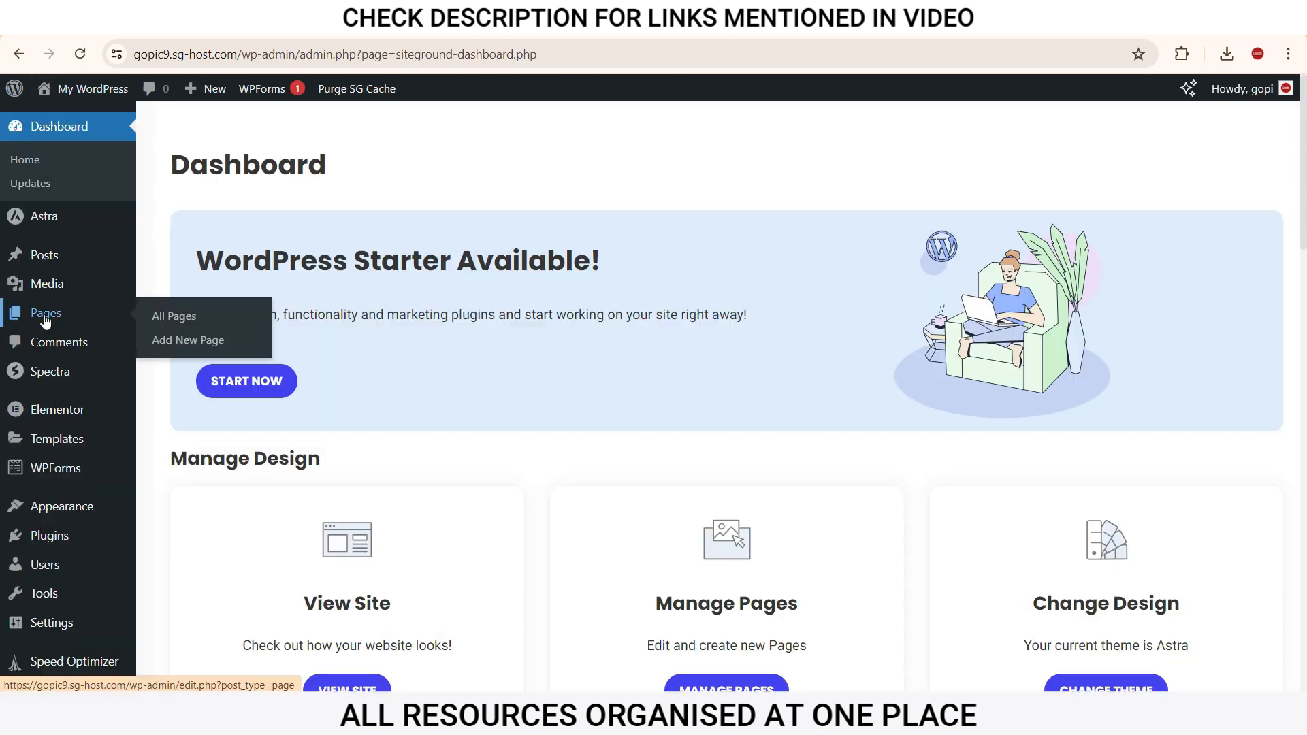
left_click(186, 320)
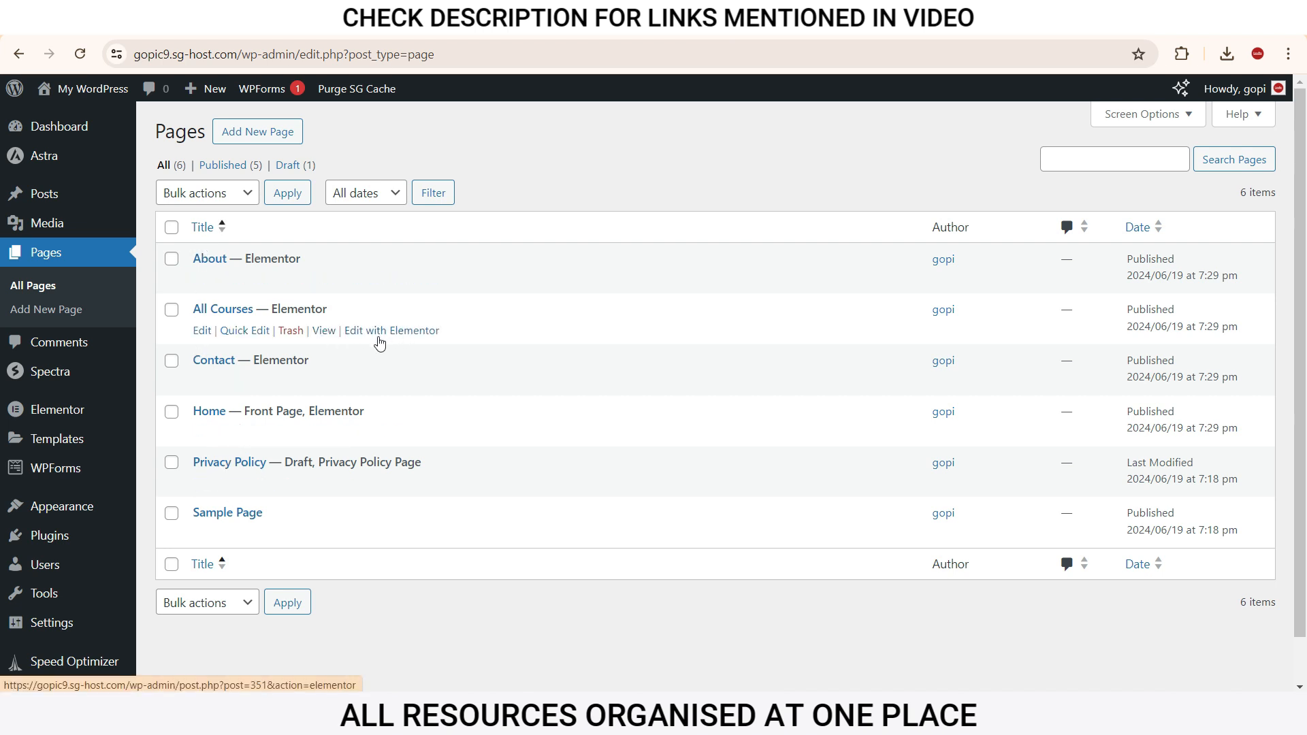
left_click(407, 336)
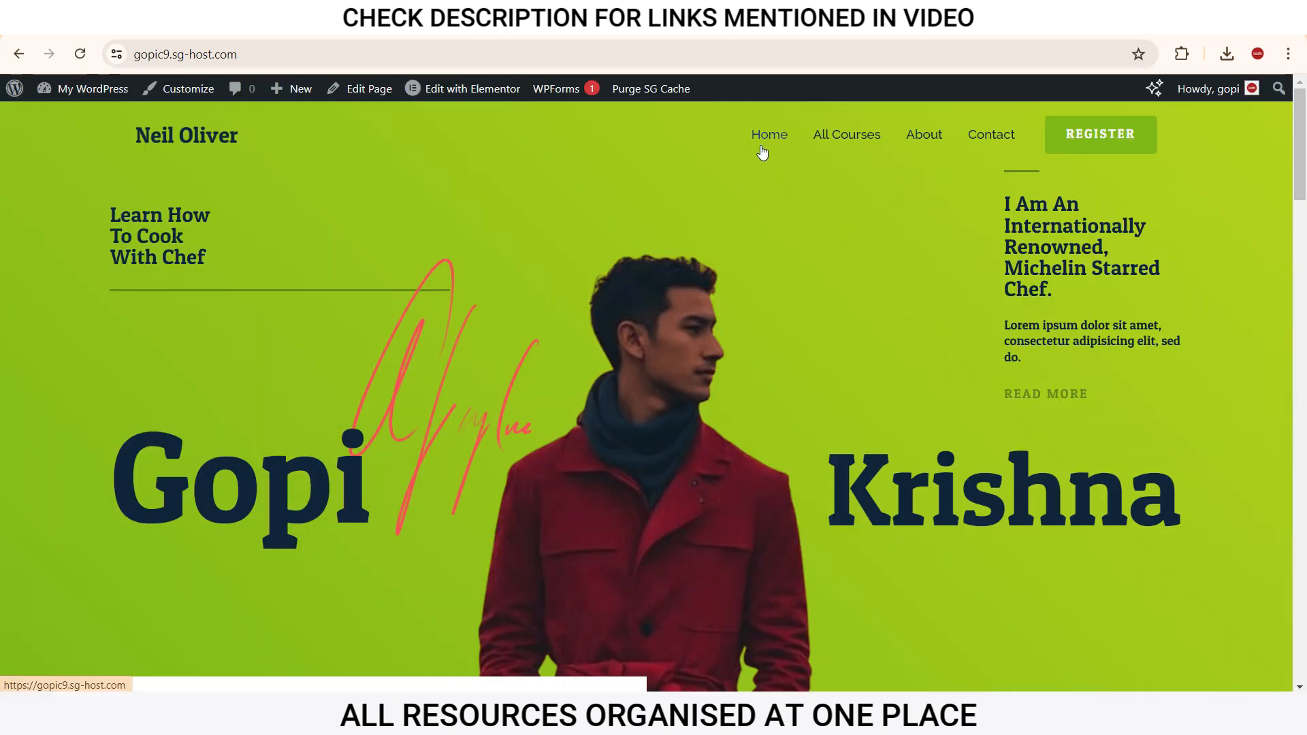
Step: Move the All Courses page to the trash from the dashboard's list of all pages
left_click(75, 88)
mouse_move(51, 317)
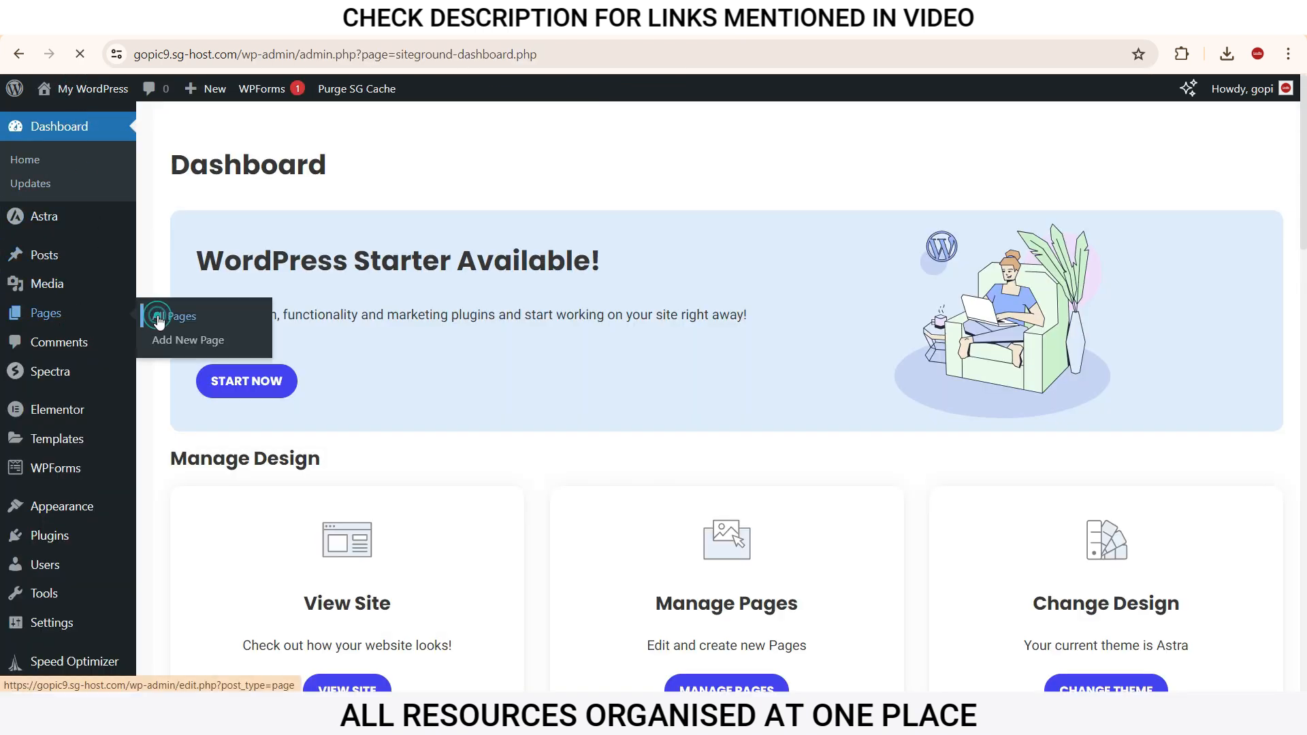
left_click(156, 315)
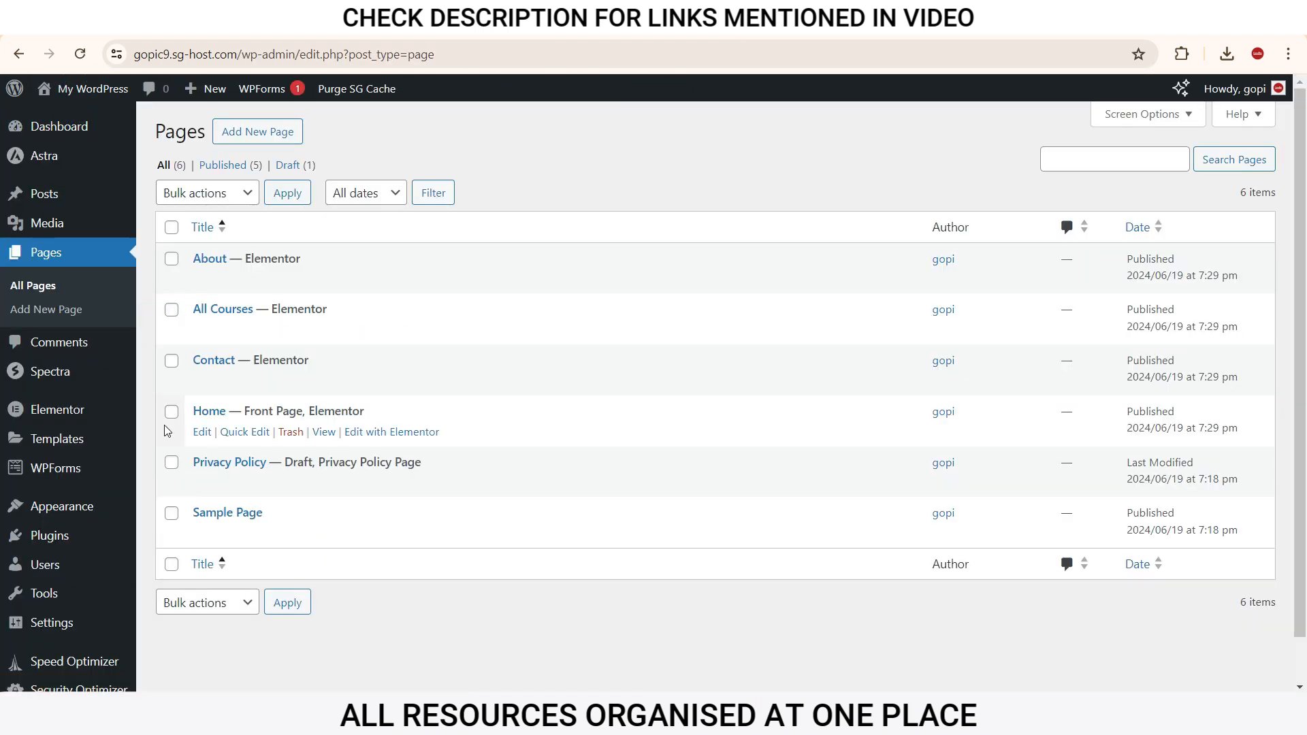
left_click(172, 310)
left_click(290, 331)
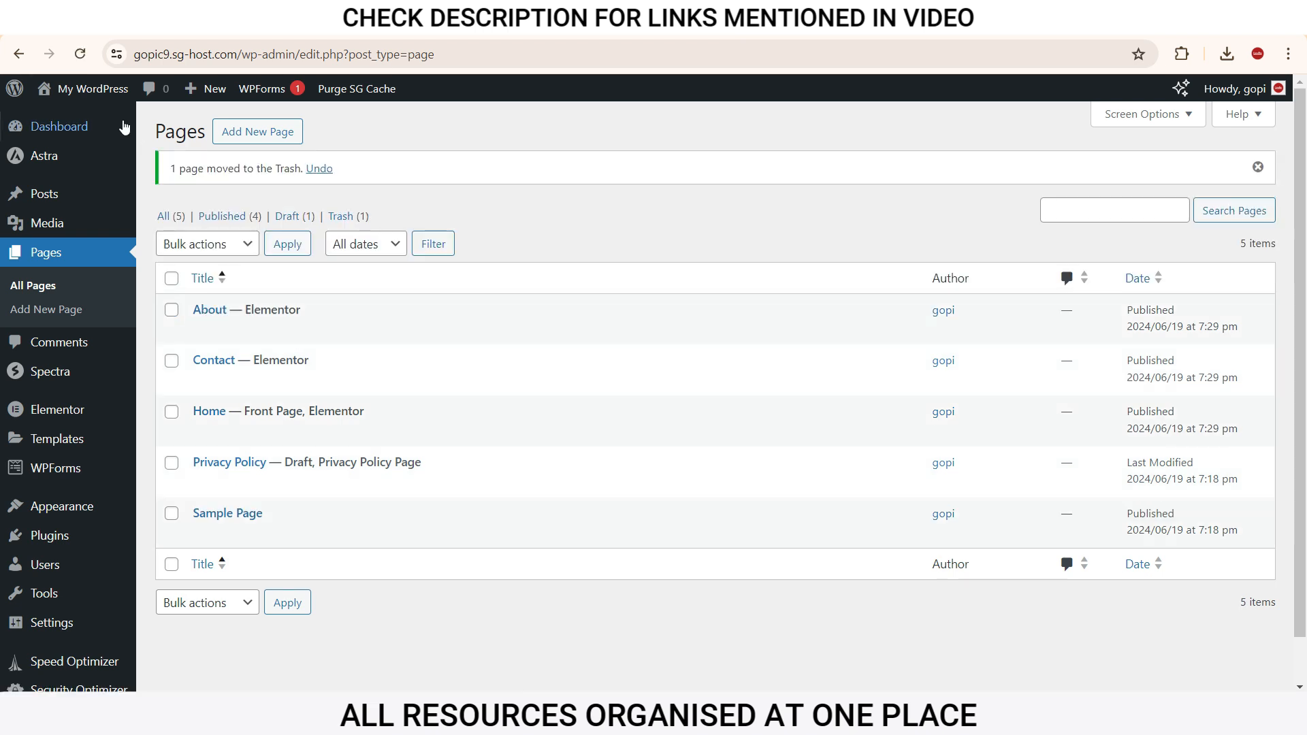
Step: Start a new page and clear its permalink slug
mouse_move(78, 90)
left_click(74, 121)
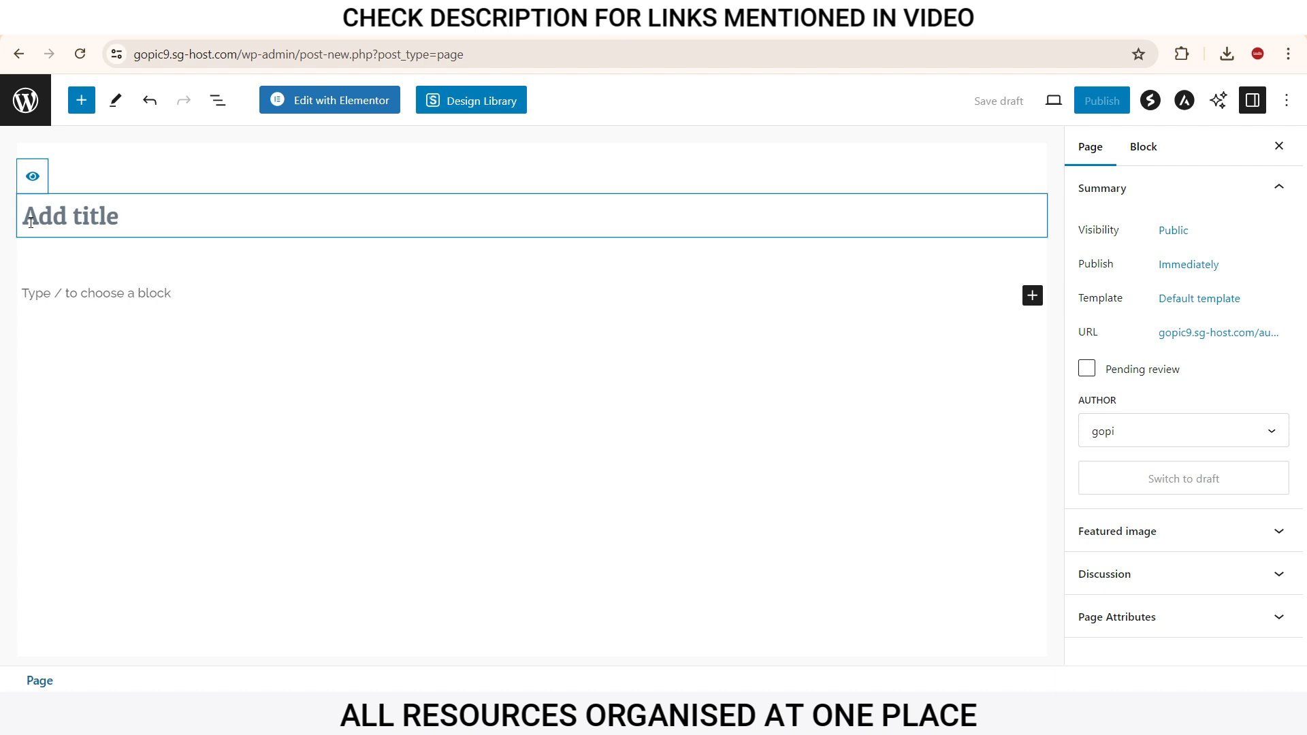
left_click(1257, 341)
left_click(1133, 441)
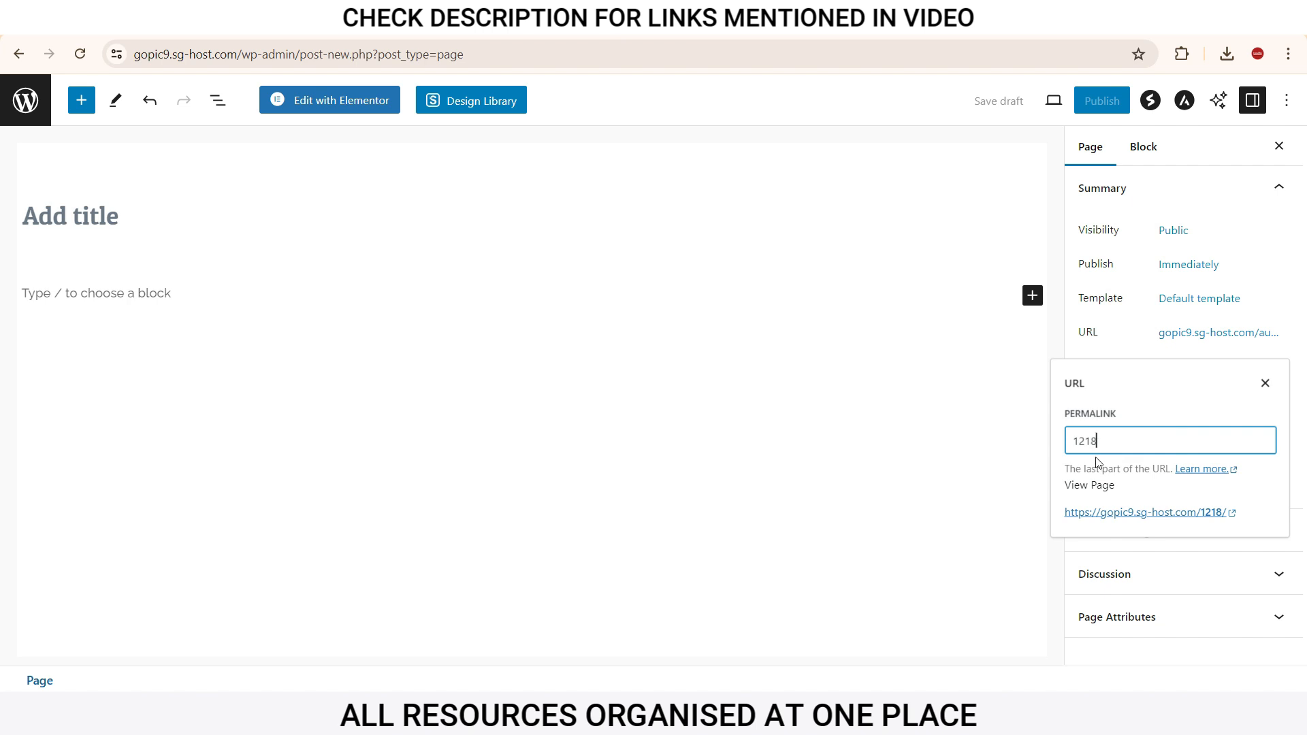
key("BackSpace")
key("BackSpace")
key("BackSpace")
key("BackSpace")
Step: Title the new page "Videos" and check its permalink
left_click(103, 220)
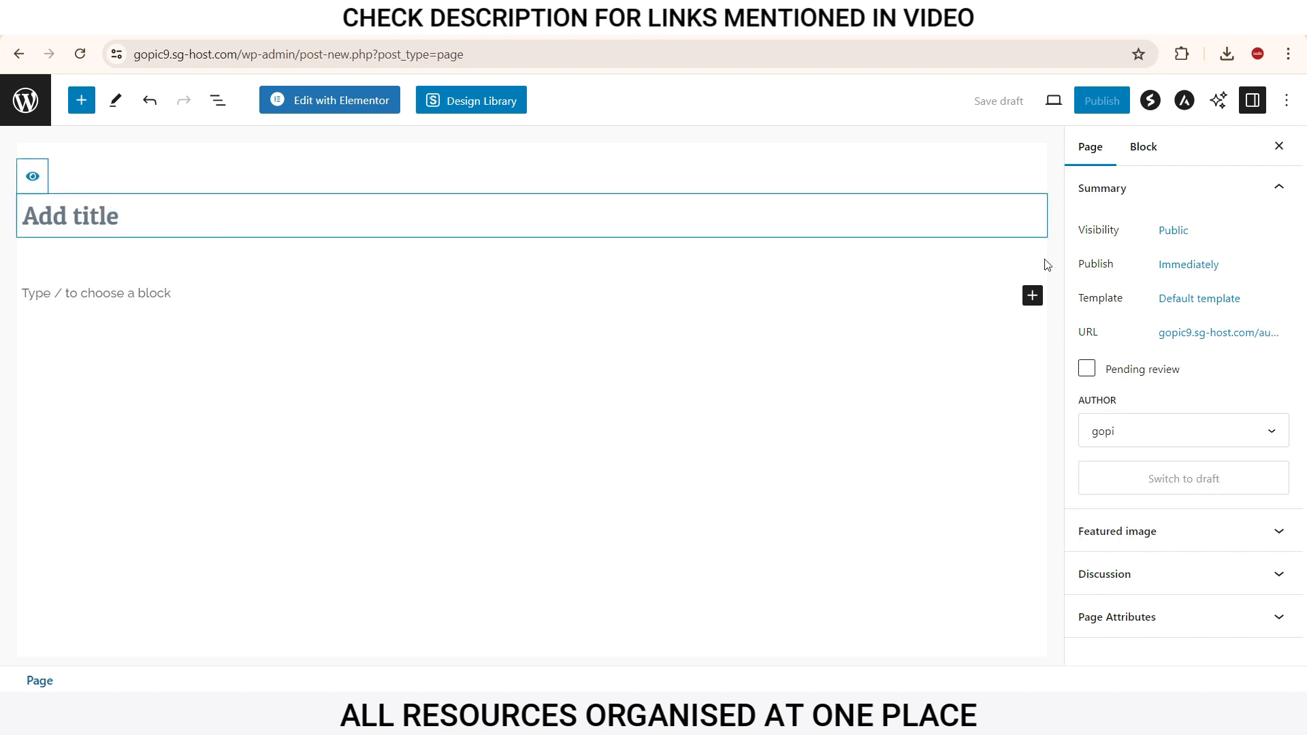
type("Videos")
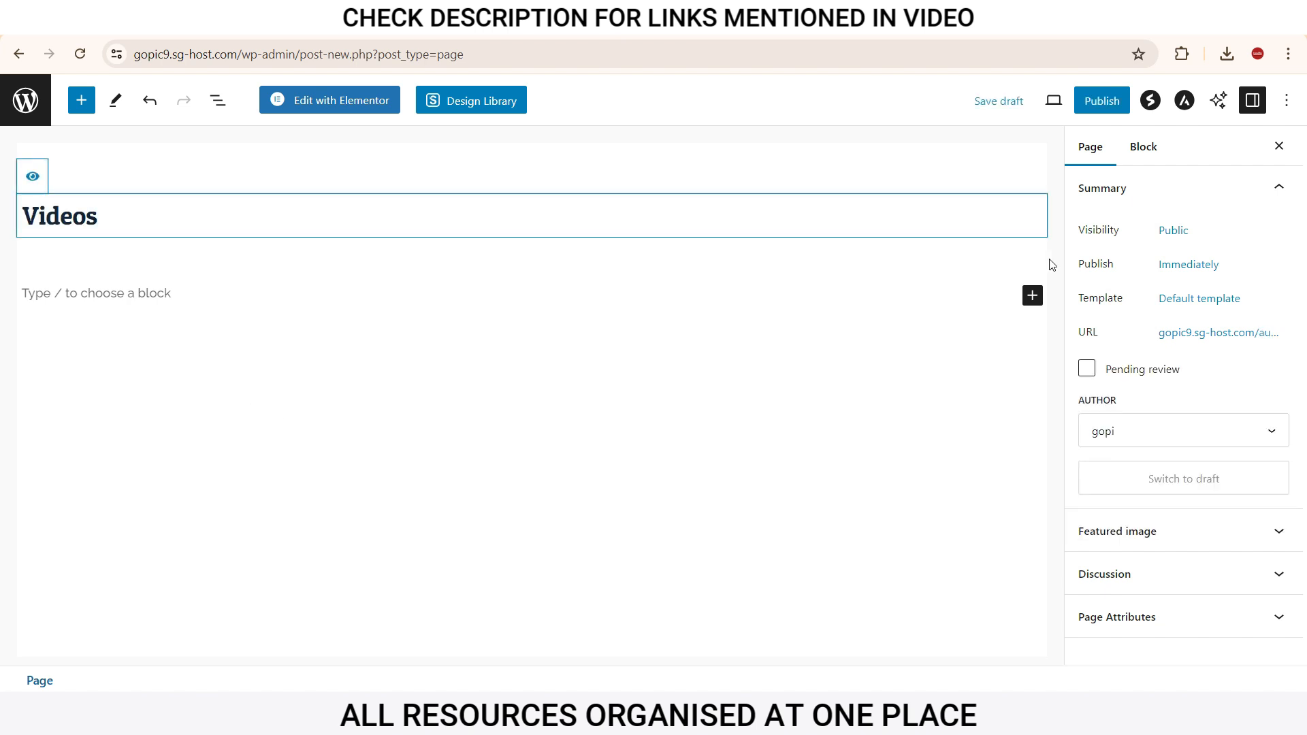
left_click(1231, 341)
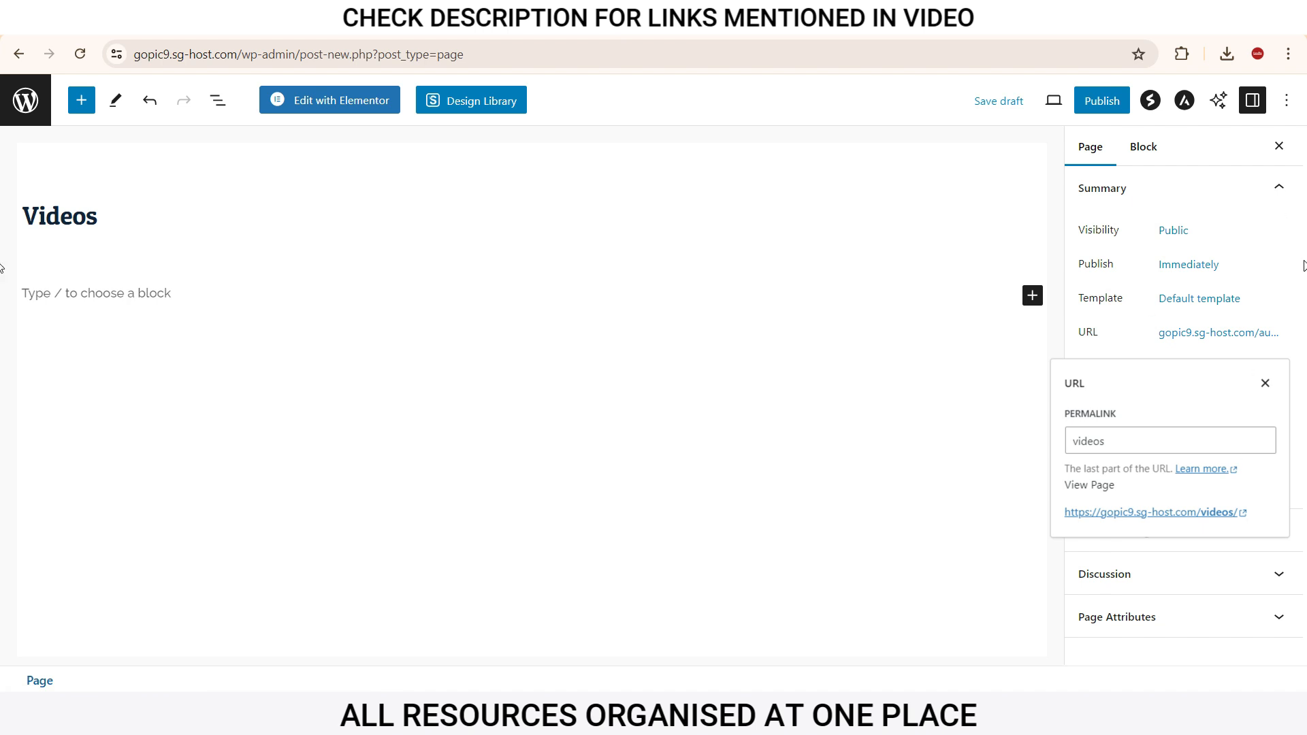
Step: Edit the Videos page with Elementor and import the Home page of the Planet Earth template into it
left_click(356, 101)
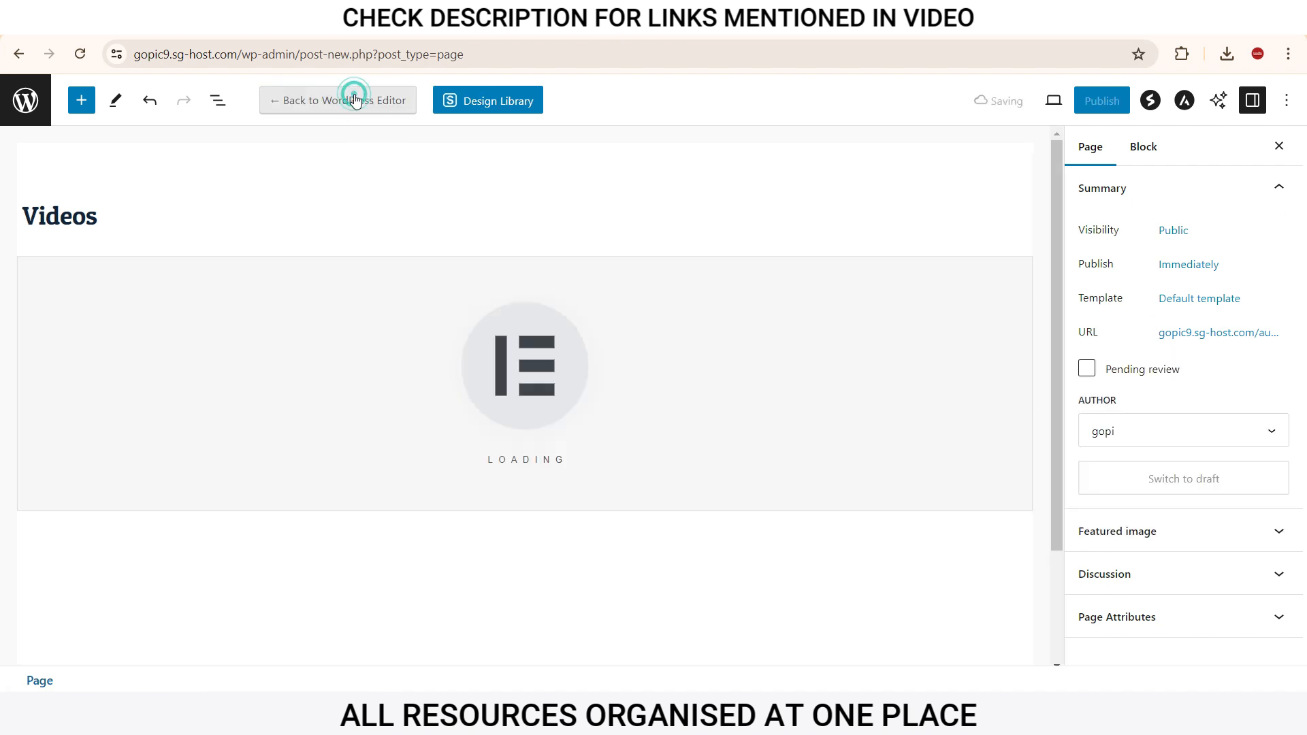
left_click(840, 289)
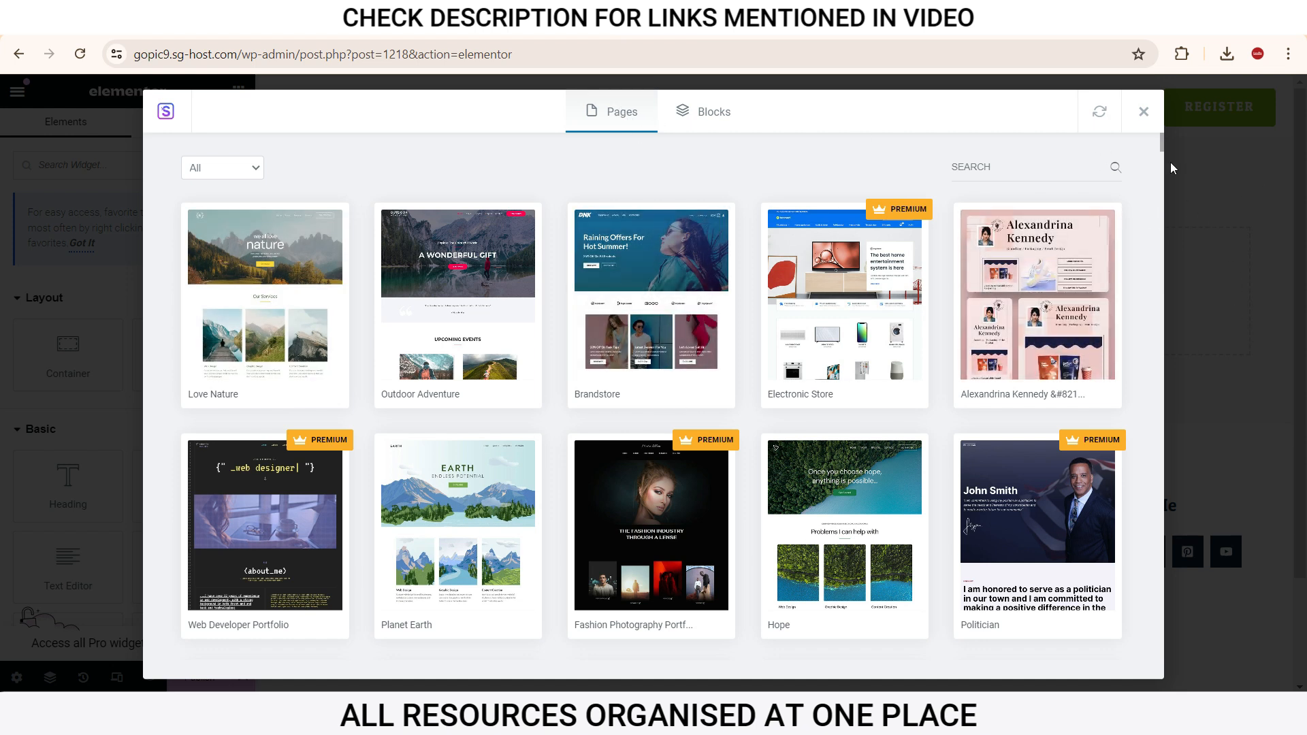
left_click_drag(1160, 141, 1141, 183)
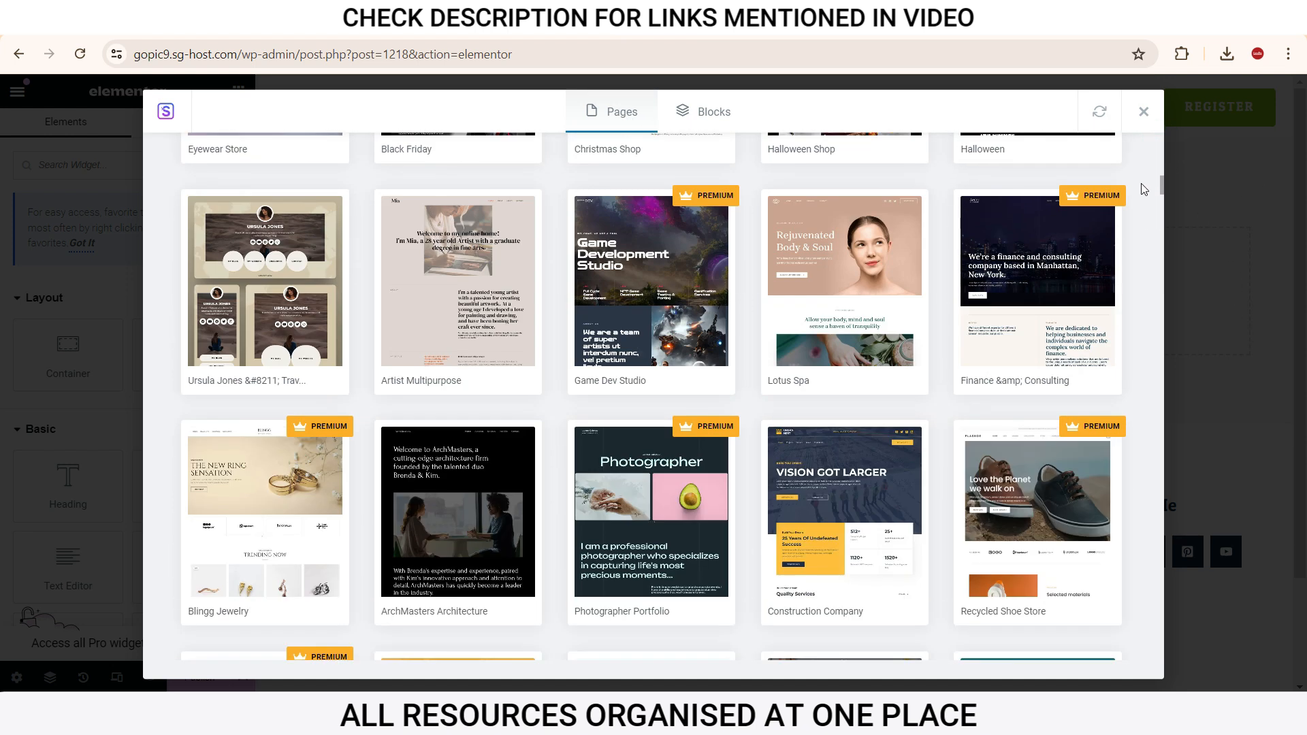
scroll(1138, 202, "down", 18)
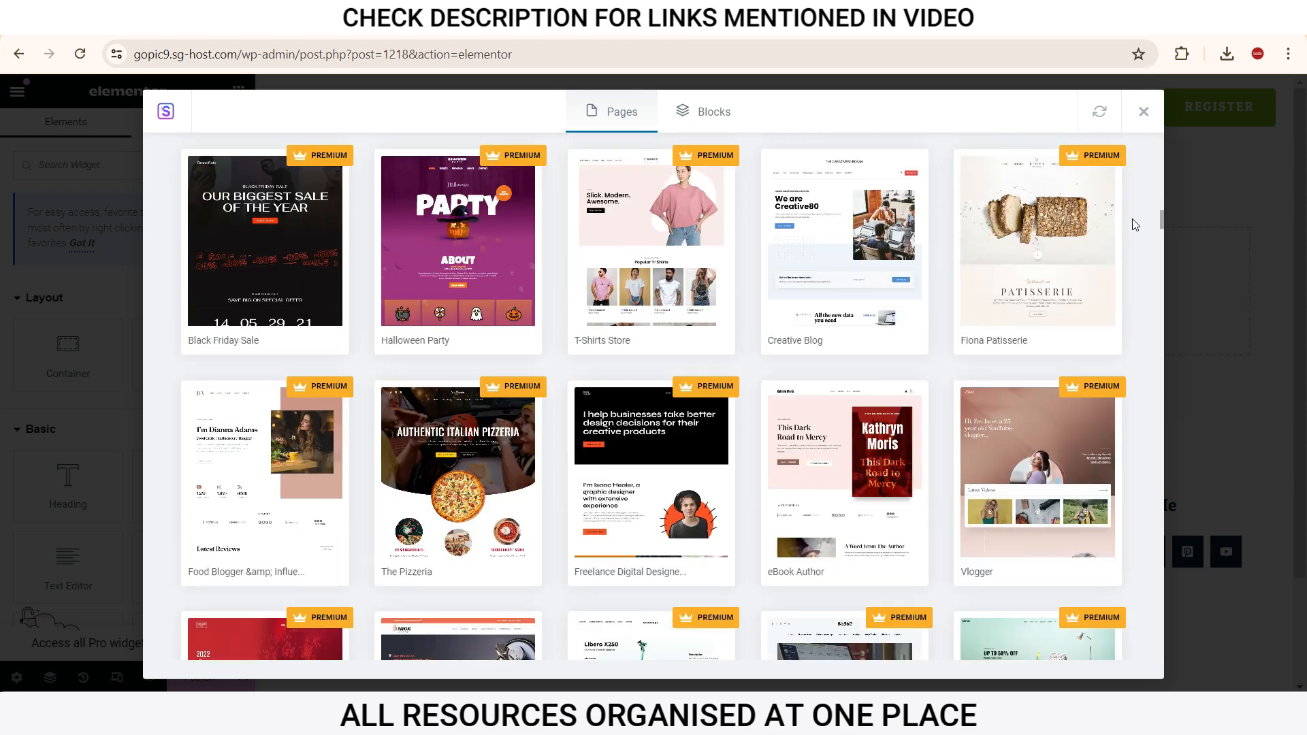
scroll(1129, 252, "up", 20)
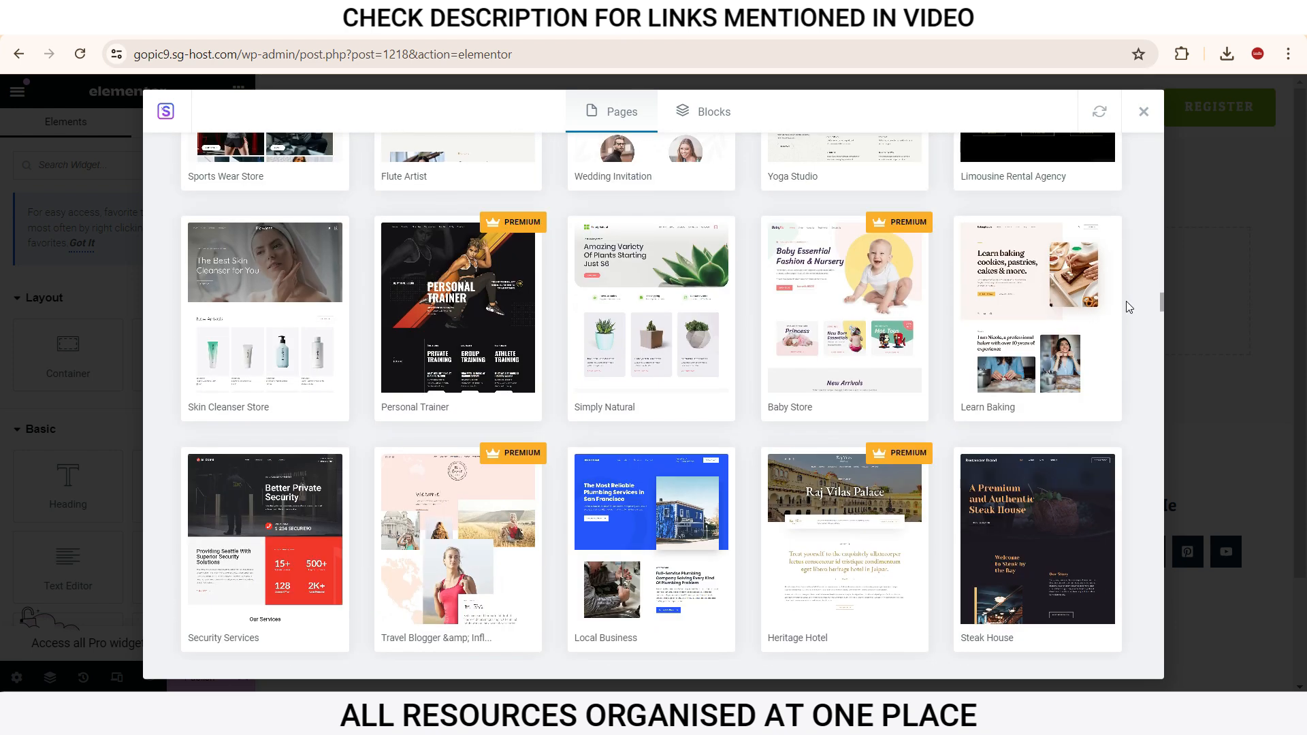
scroll(997, 221, "up", 10)
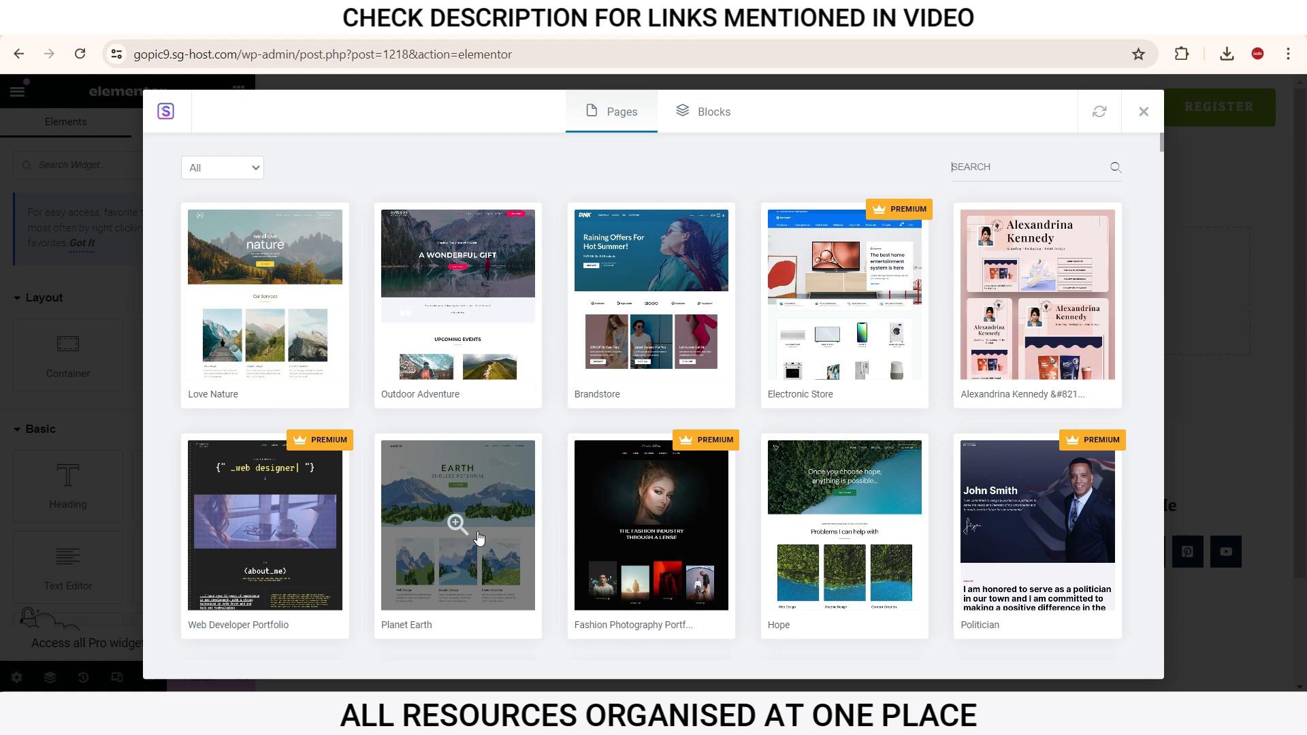
left_click(479, 538)
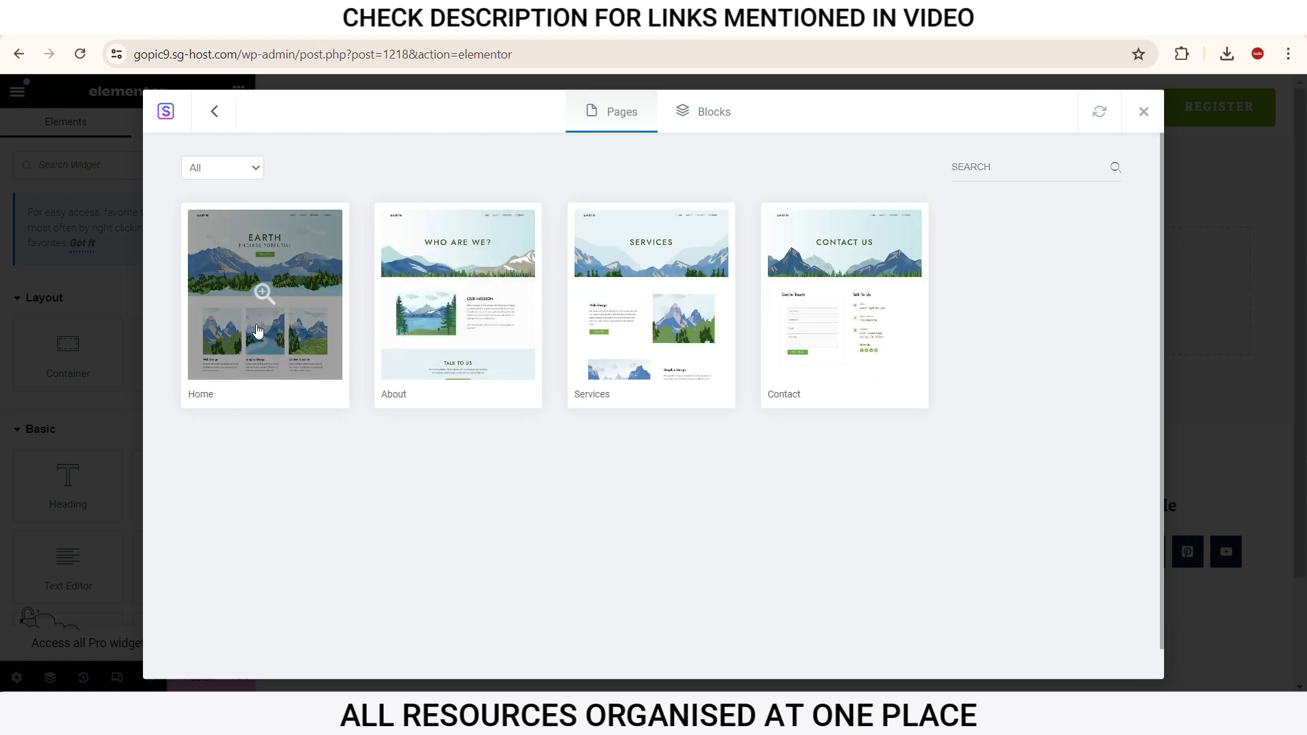
left_click(339, 335)
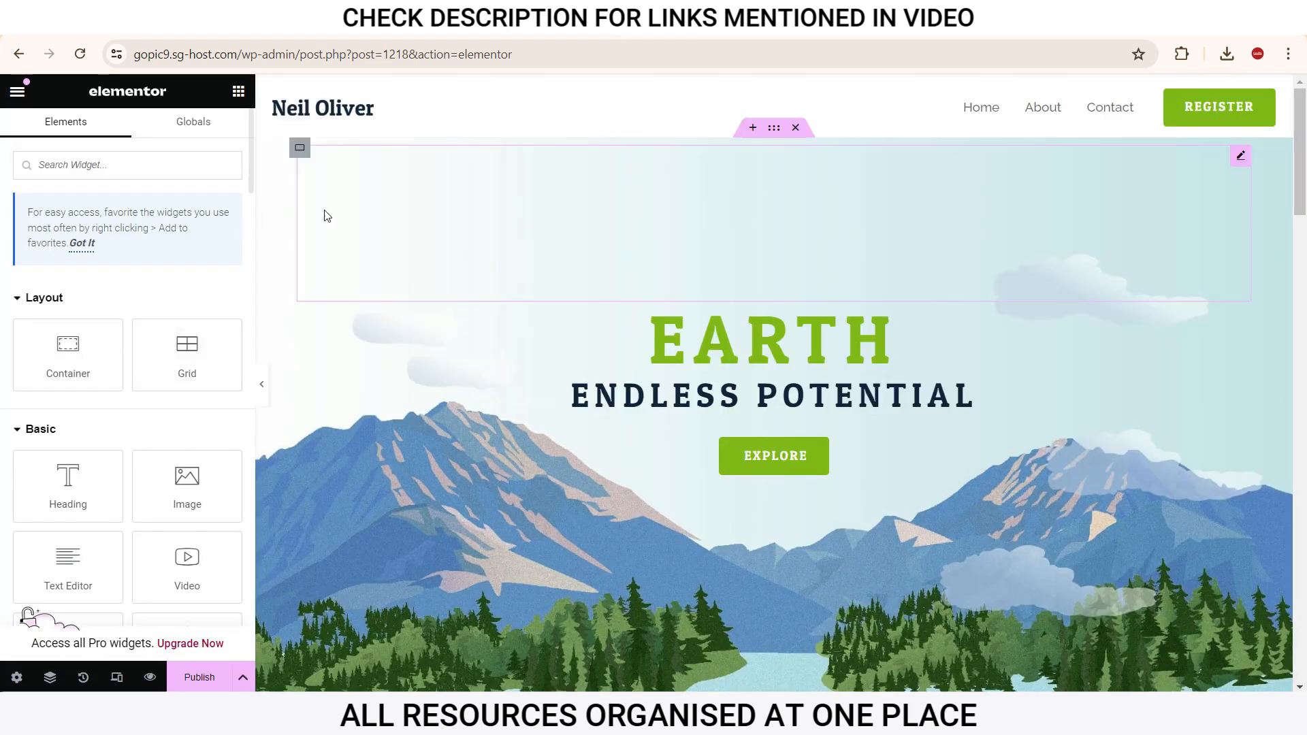
Step: Publish the Videos page and add it to the site's primary menu
left_click(200, 681)
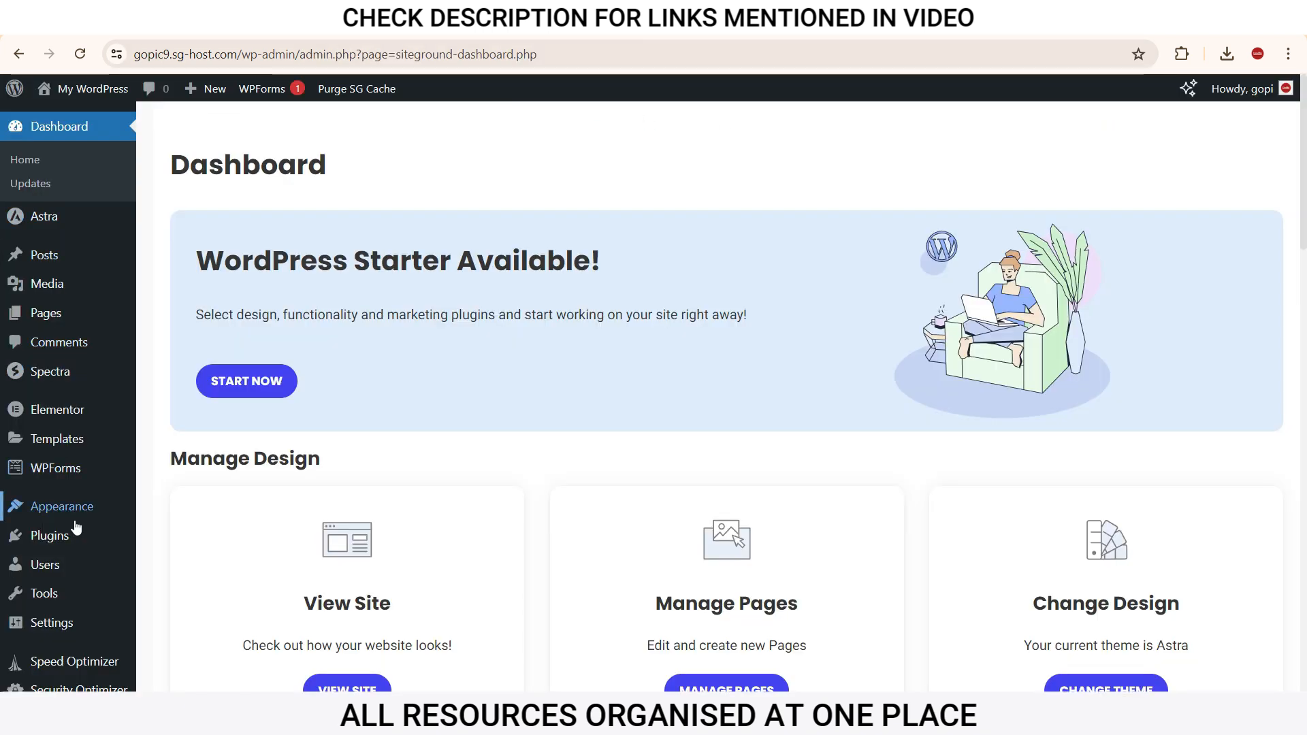
mouse_move(66, 522)
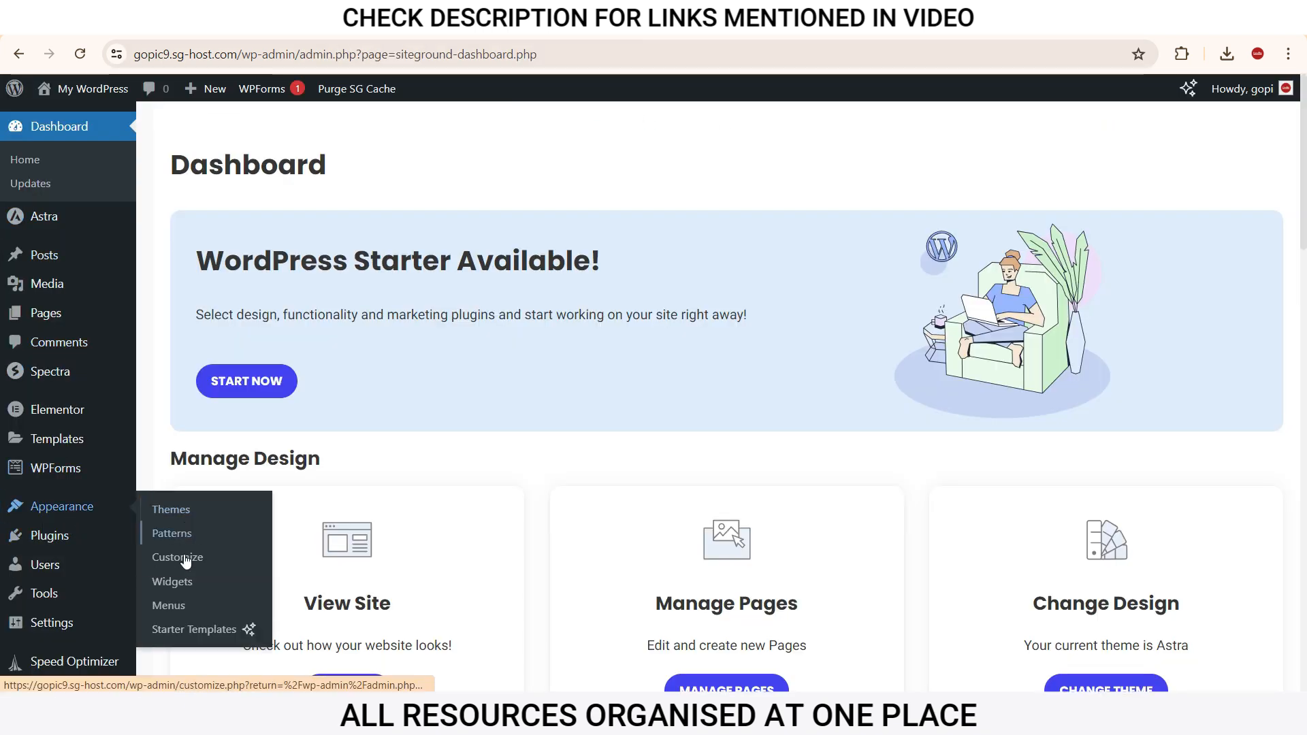
left_click(170, 607)
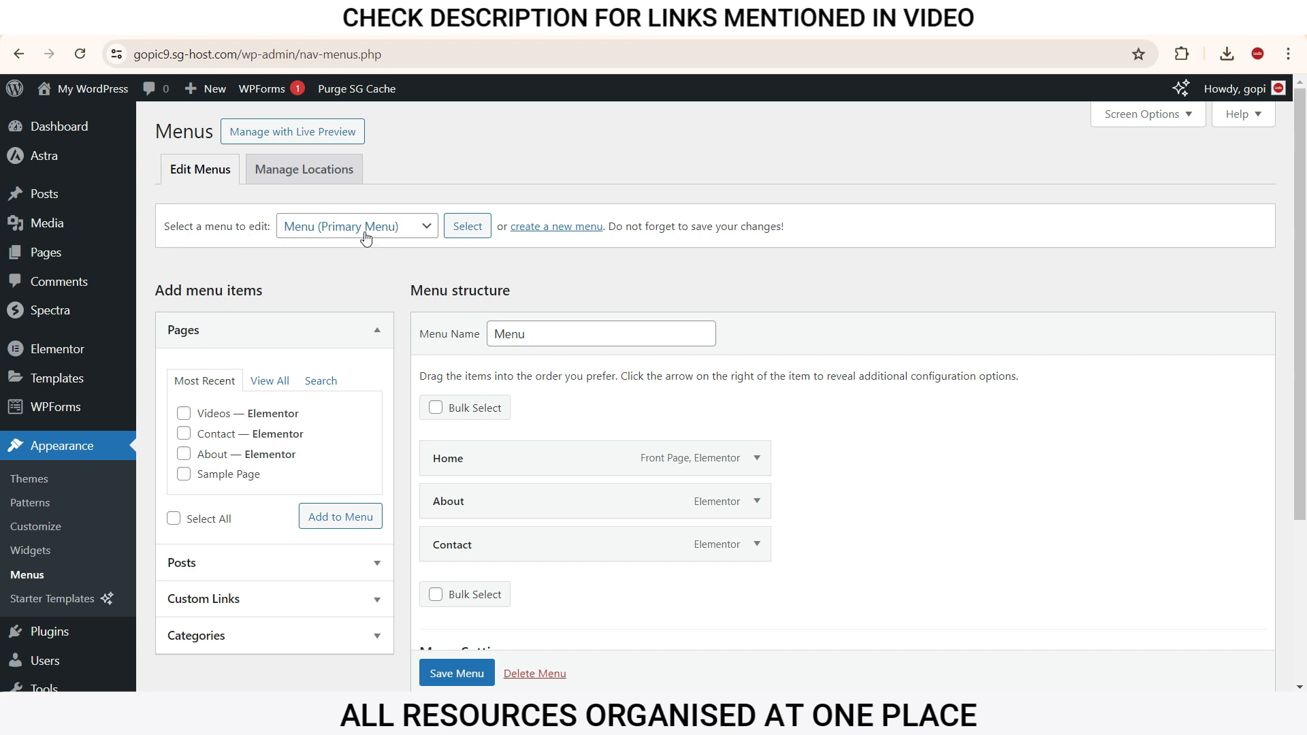
left_click(184, 413)
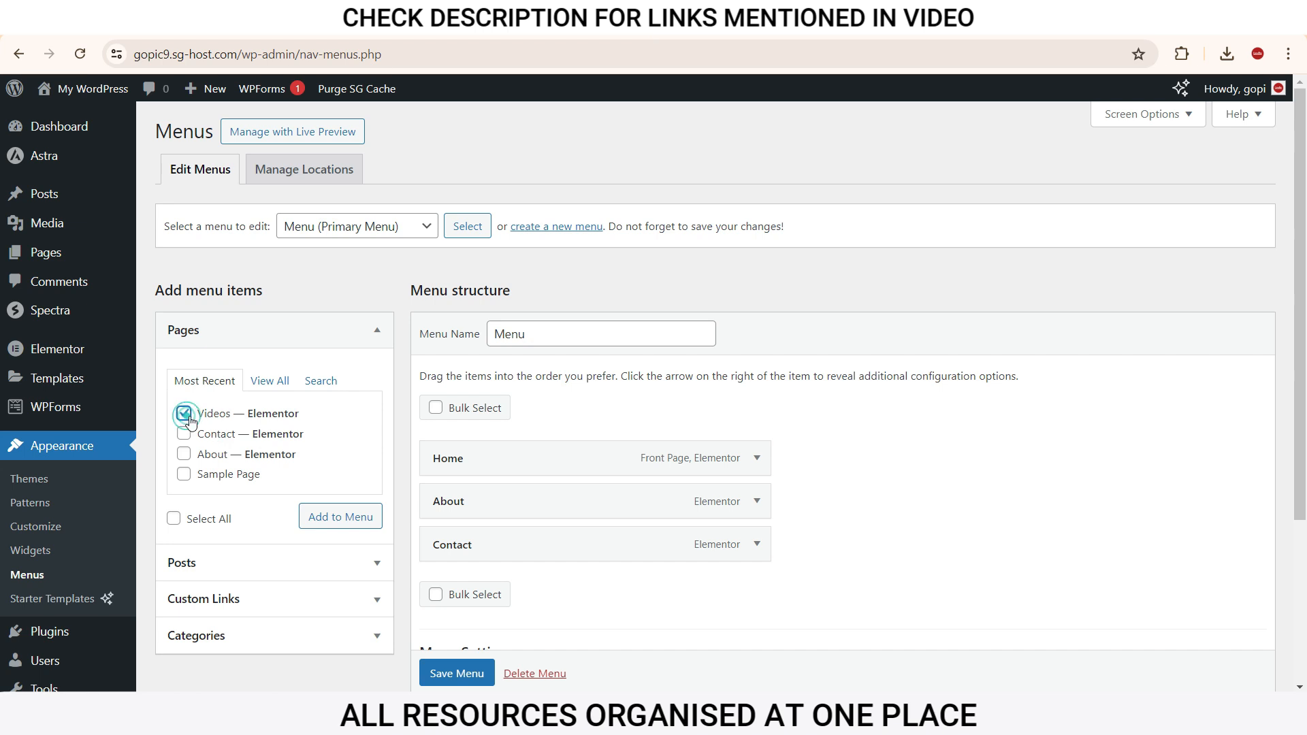
left_click(348, 522)
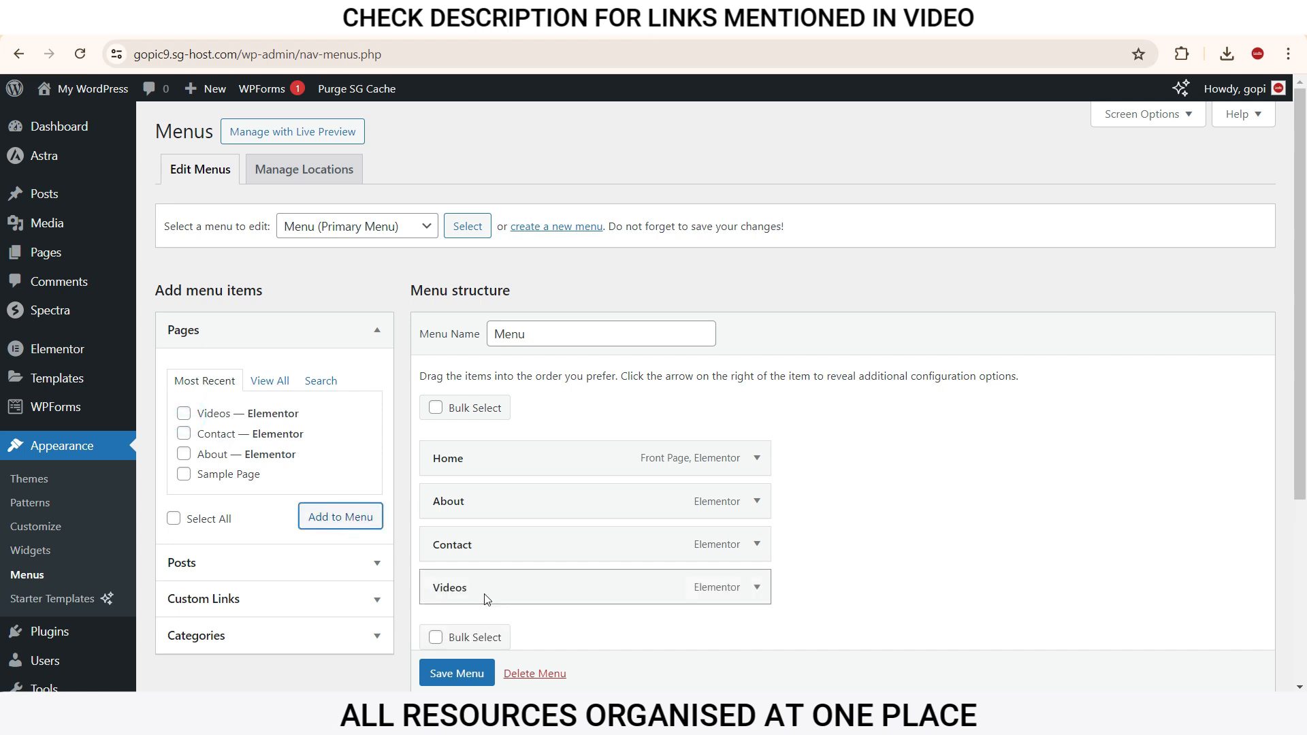
Step: Place Videos first in the primary menu, above Home, and save the menu
left_click_drag(477, 595, 468, 454)
scroll(463, 612, "down", 3)
left_click(457, 674)
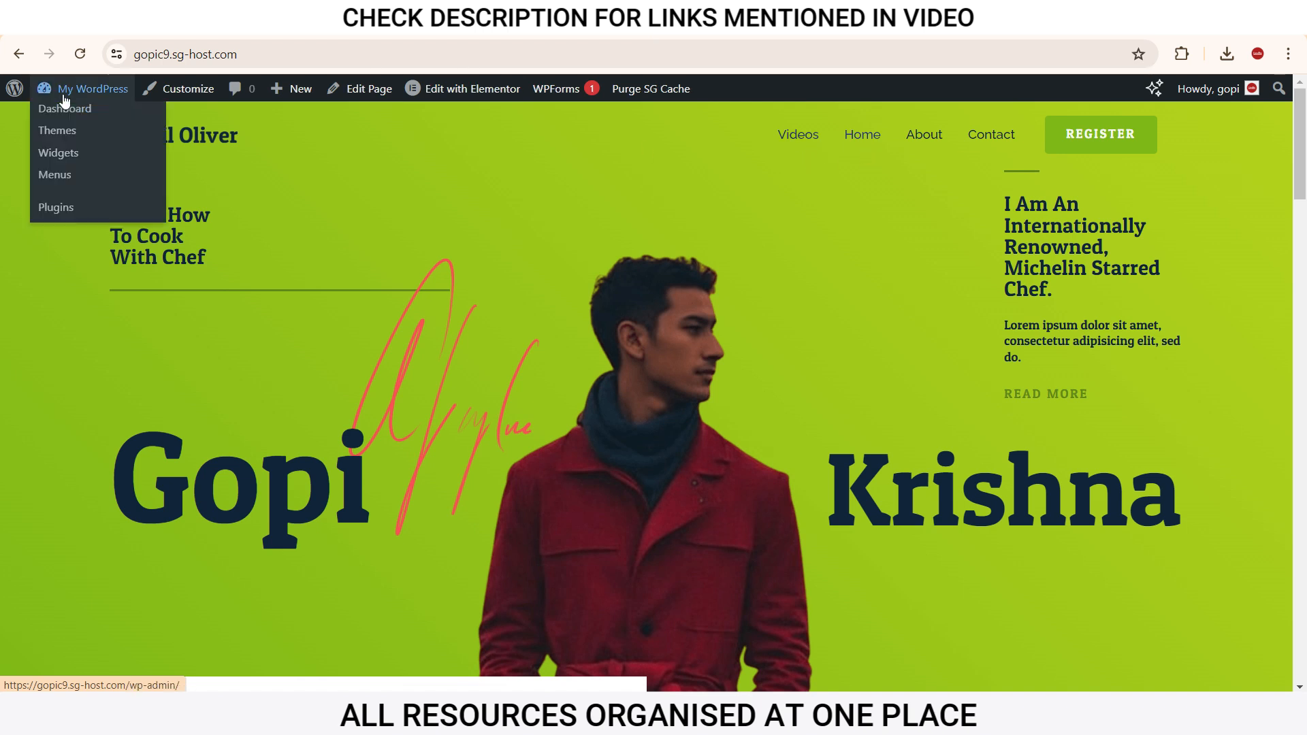
Step: Nest Videos as a sub item under About in the primary menu, save the menu and check the header on the live site
left_click(60, 109)
mouse_move(61, 506)
left_click(164, 603)
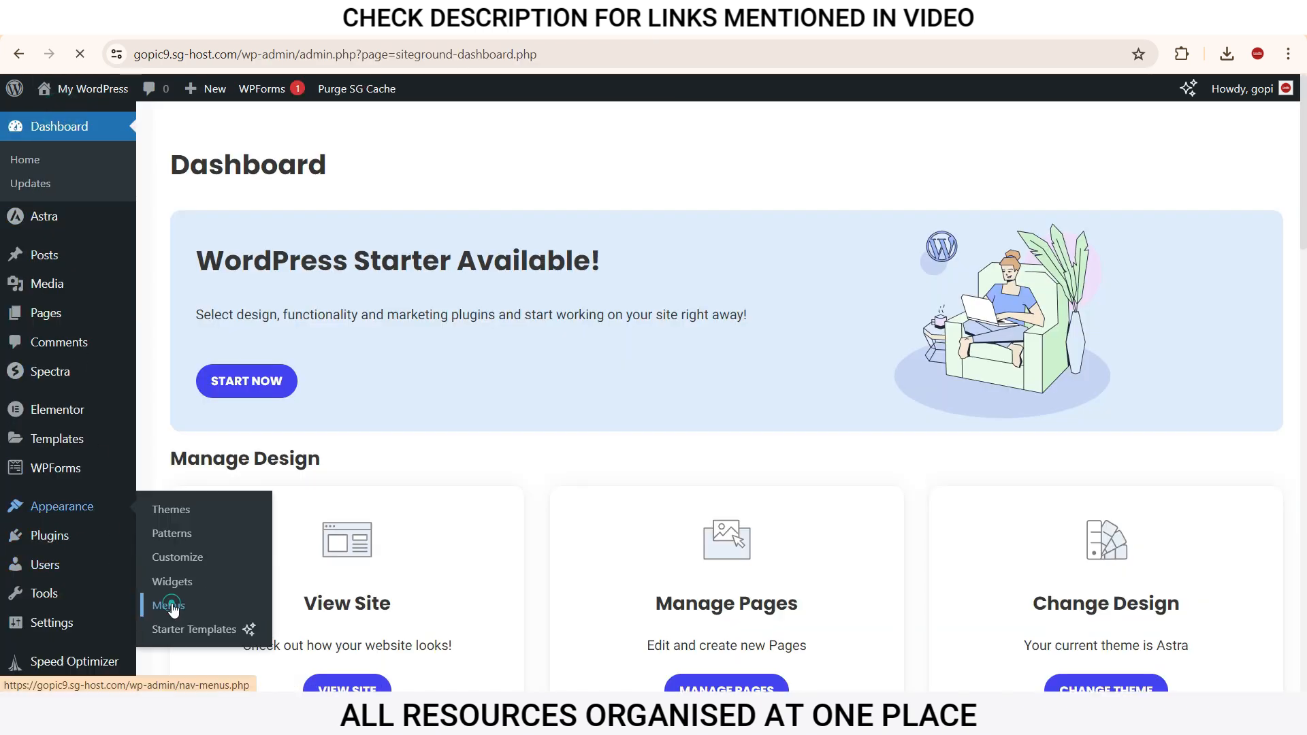
left_click_drag(464, 509, 464, 456)
left_click_drag(465, 456, 500, 543)
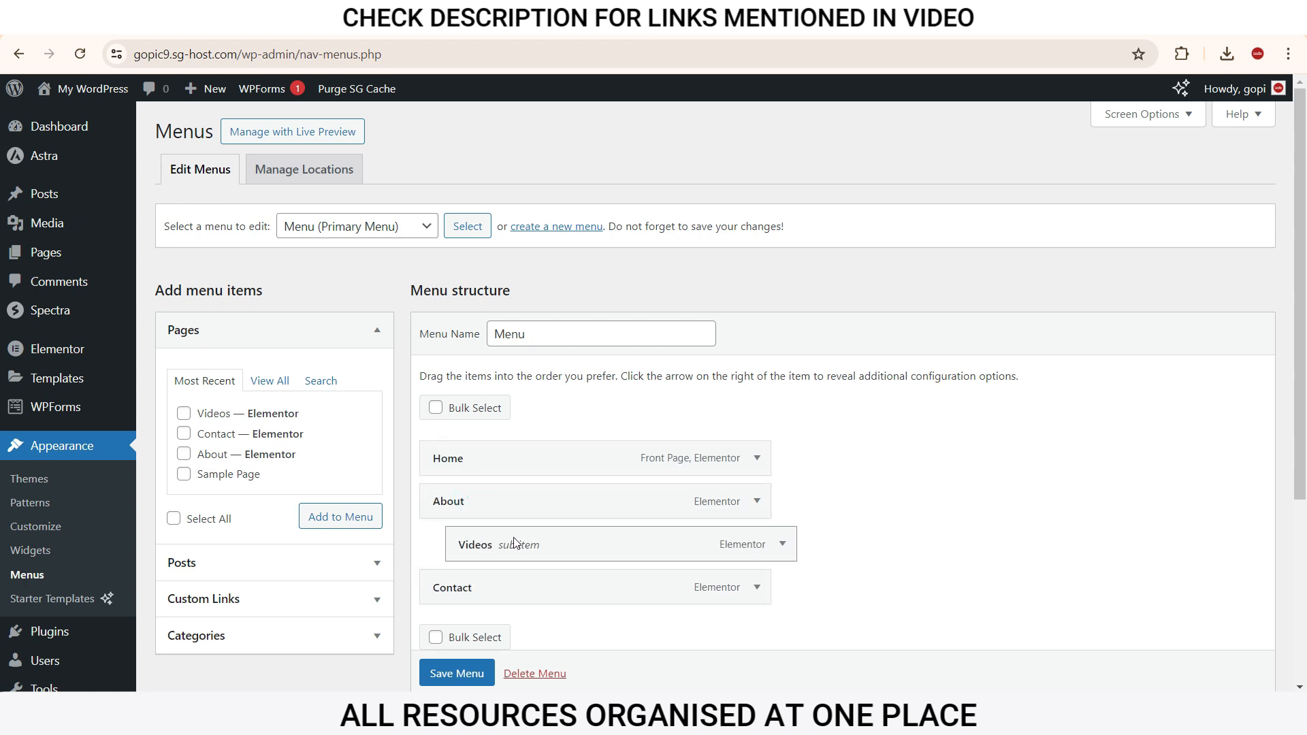
mouse_move(81, 100)
scroll(456, 612, "down", 1)
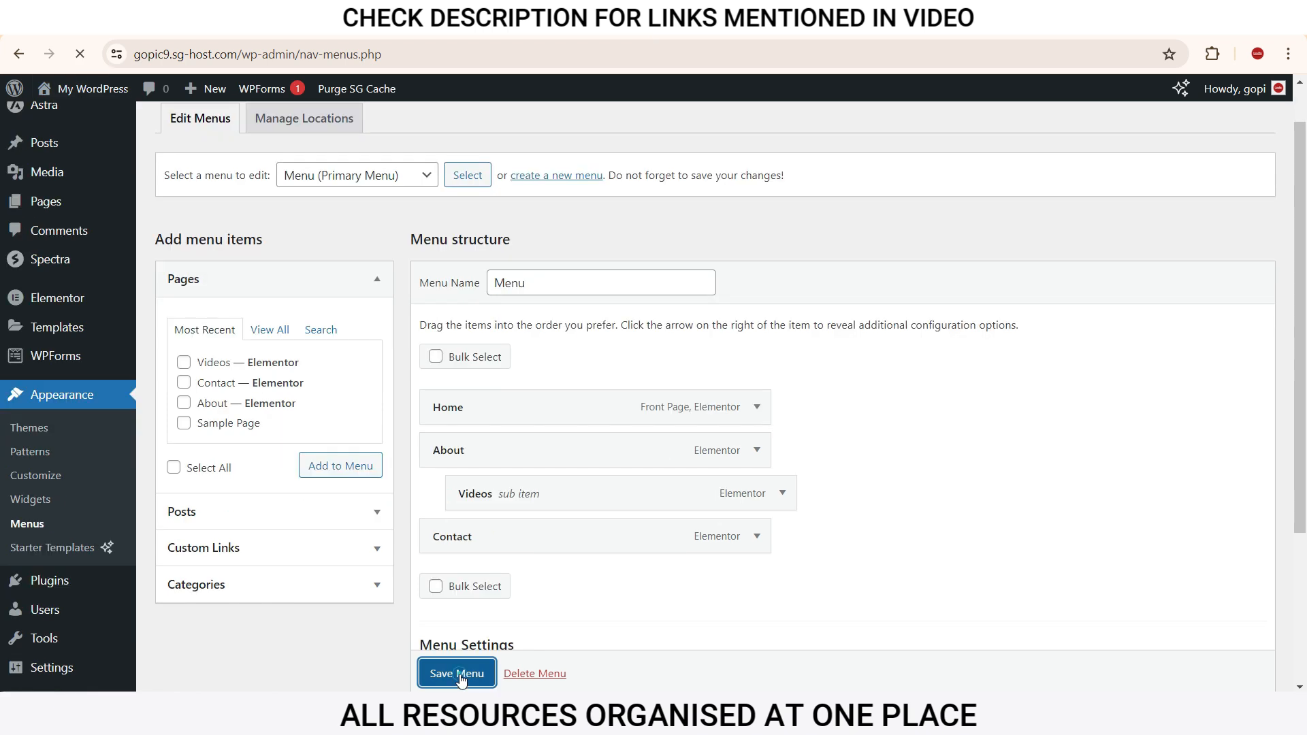
left_click(457, 673)
left_click(75, 119)
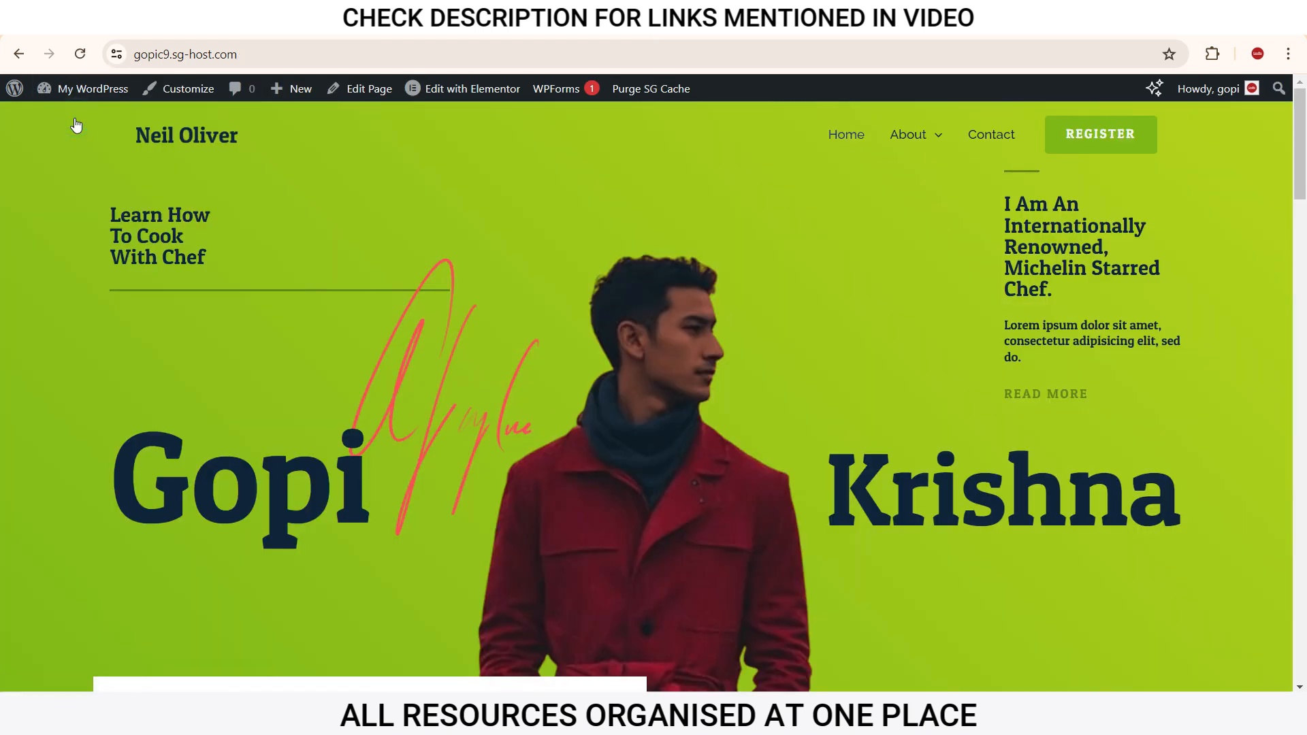
mouse_move(937, 136)
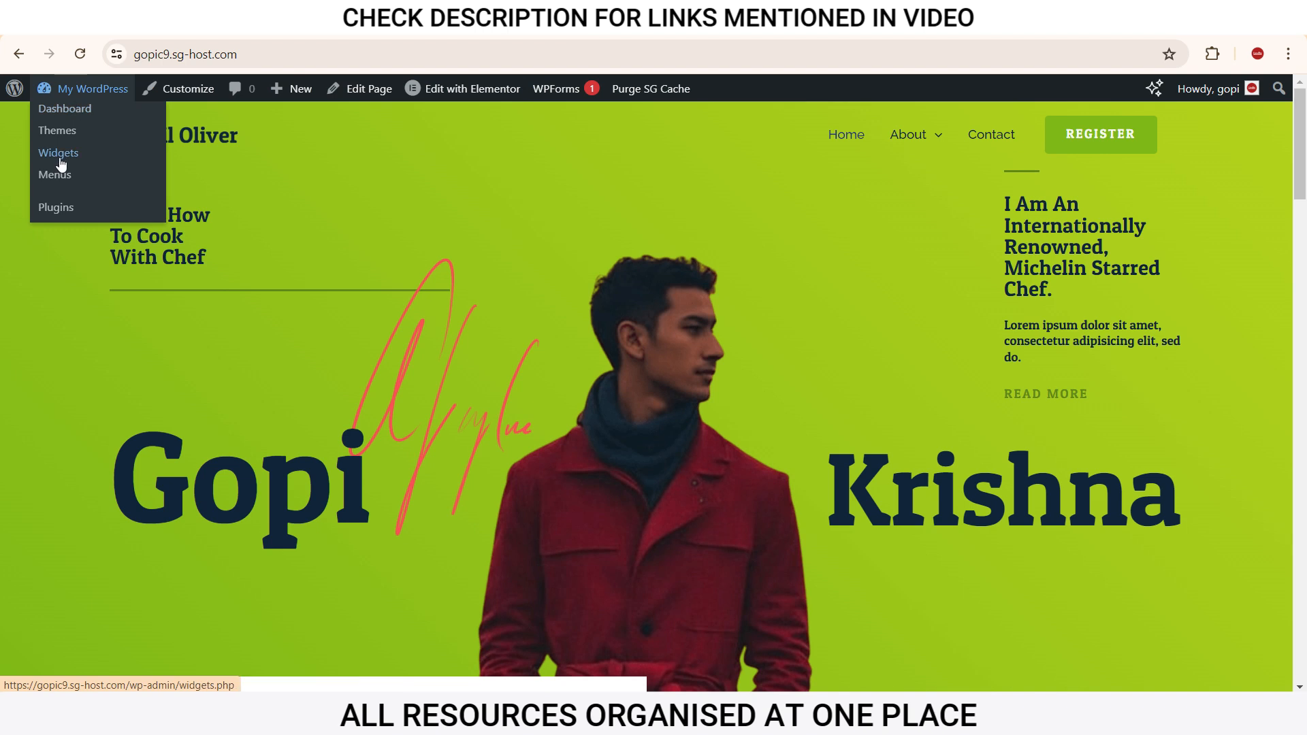
Step: Open the site's plugin management and bring up the page for adding new plugins
left_click(56, 208)
left_click(292, 132)
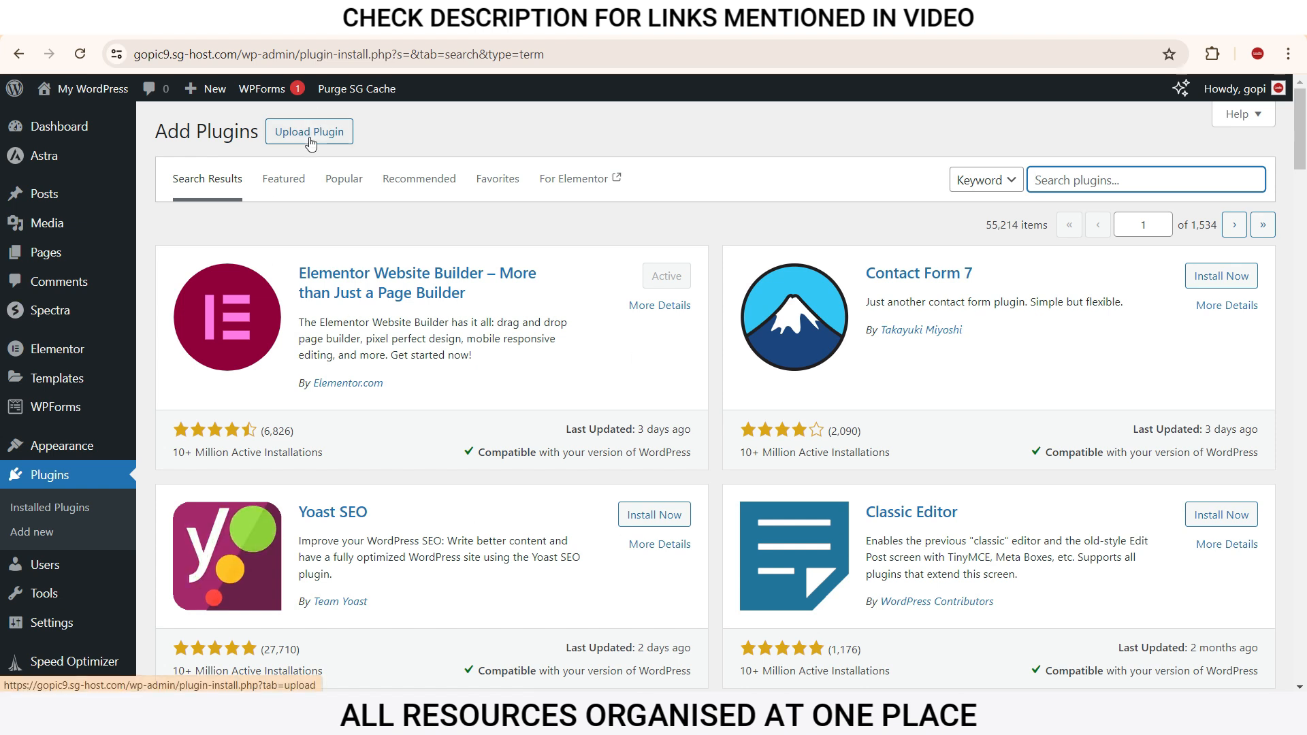
mouse_move(124, 197)
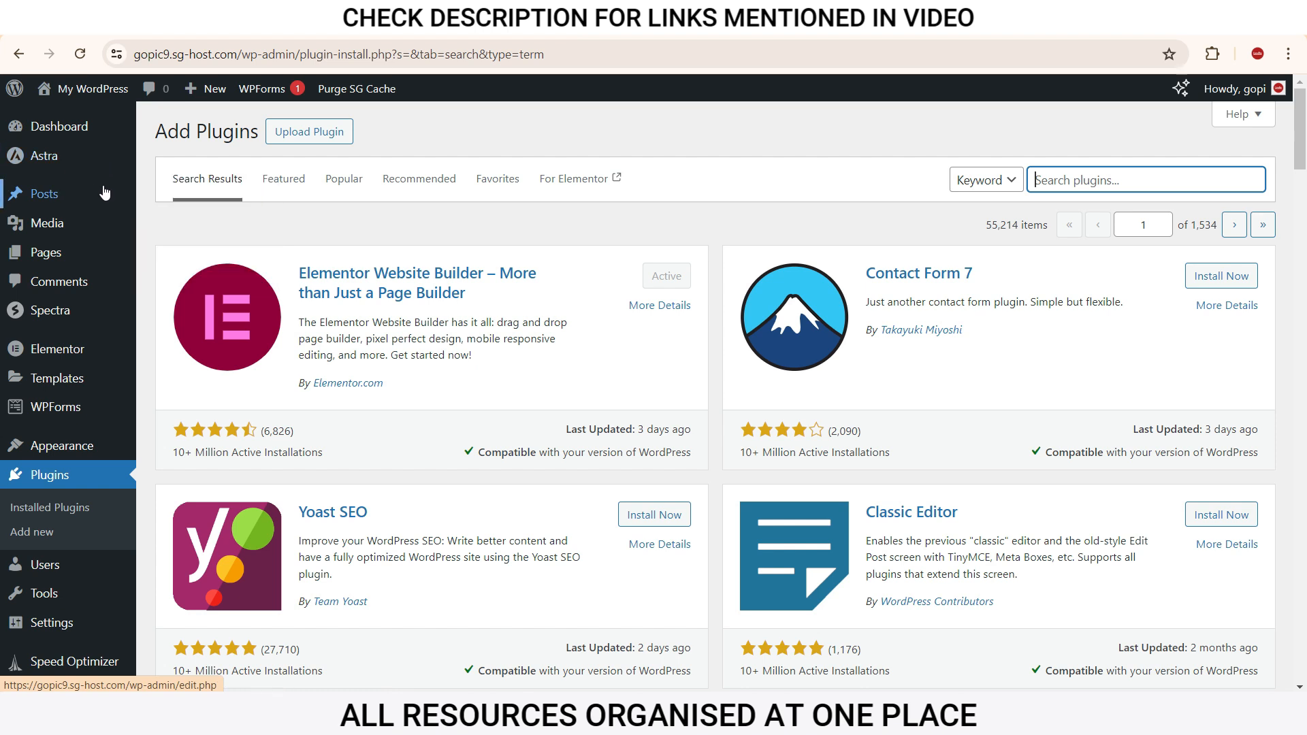